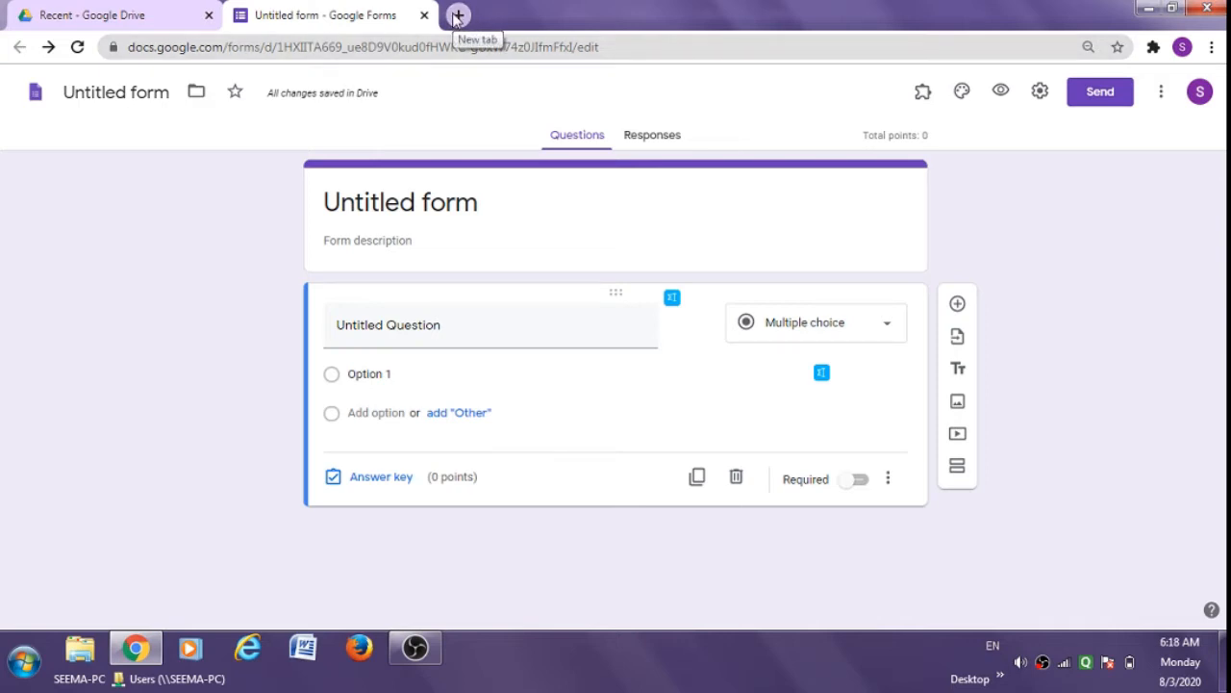
# Step: Search the web for chrome.google.extensions in a new tab and open the Chrome Web Store extensions page
pyautogui.click(457, 16)
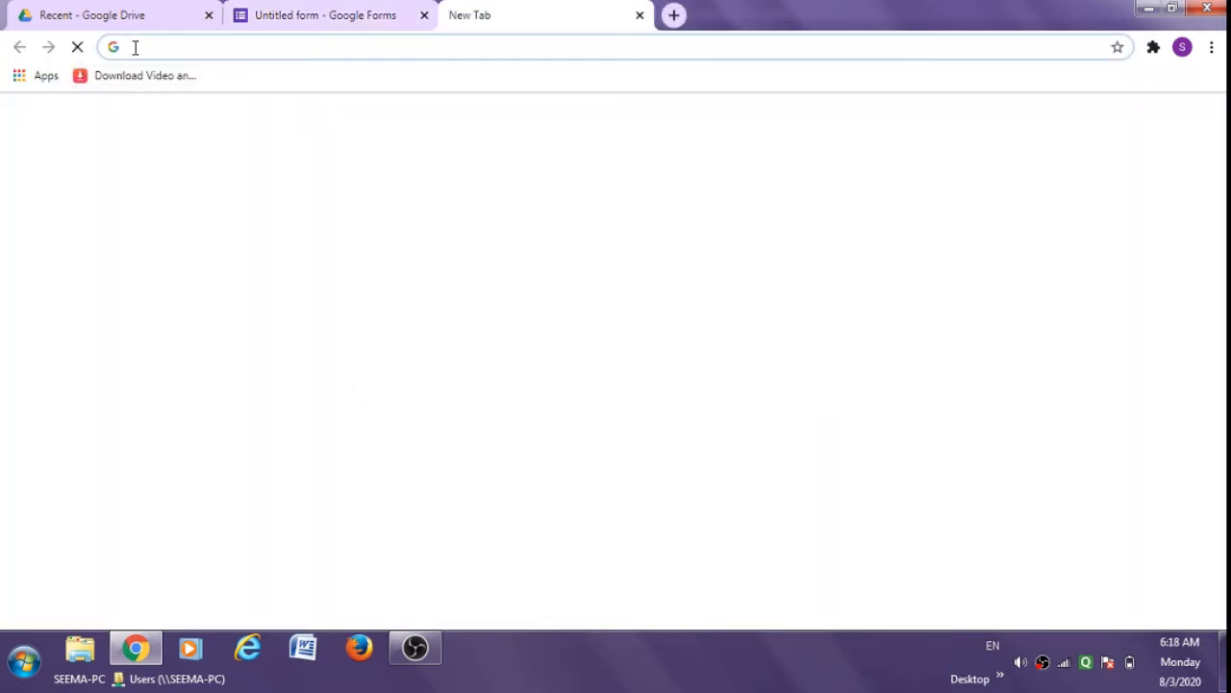
pyautogui.write('ch')
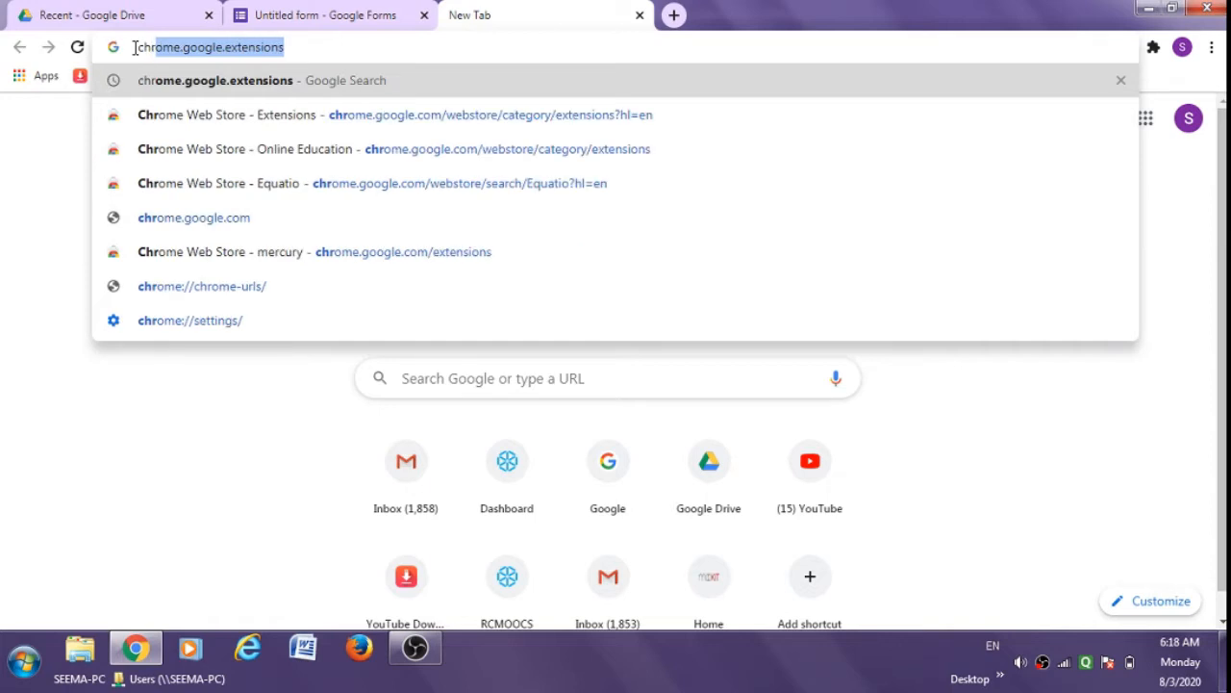
pyautogui.write('r')
pyautogui.press('Return')
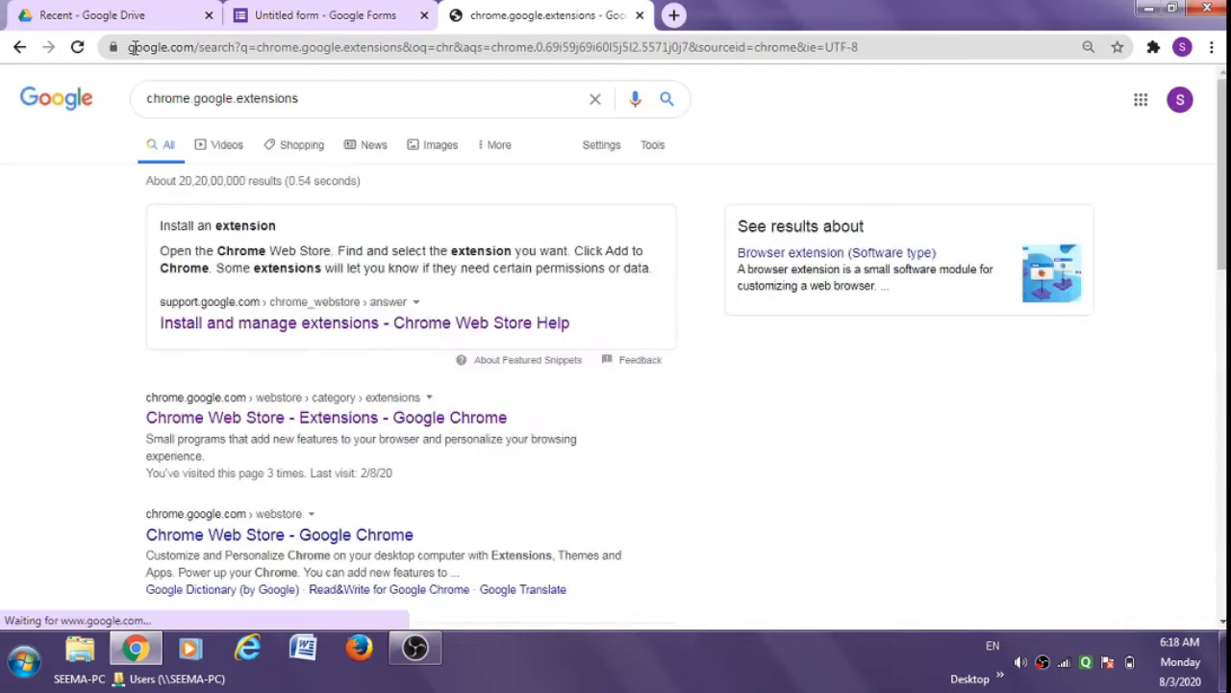
pyautogui.click(229, 536)
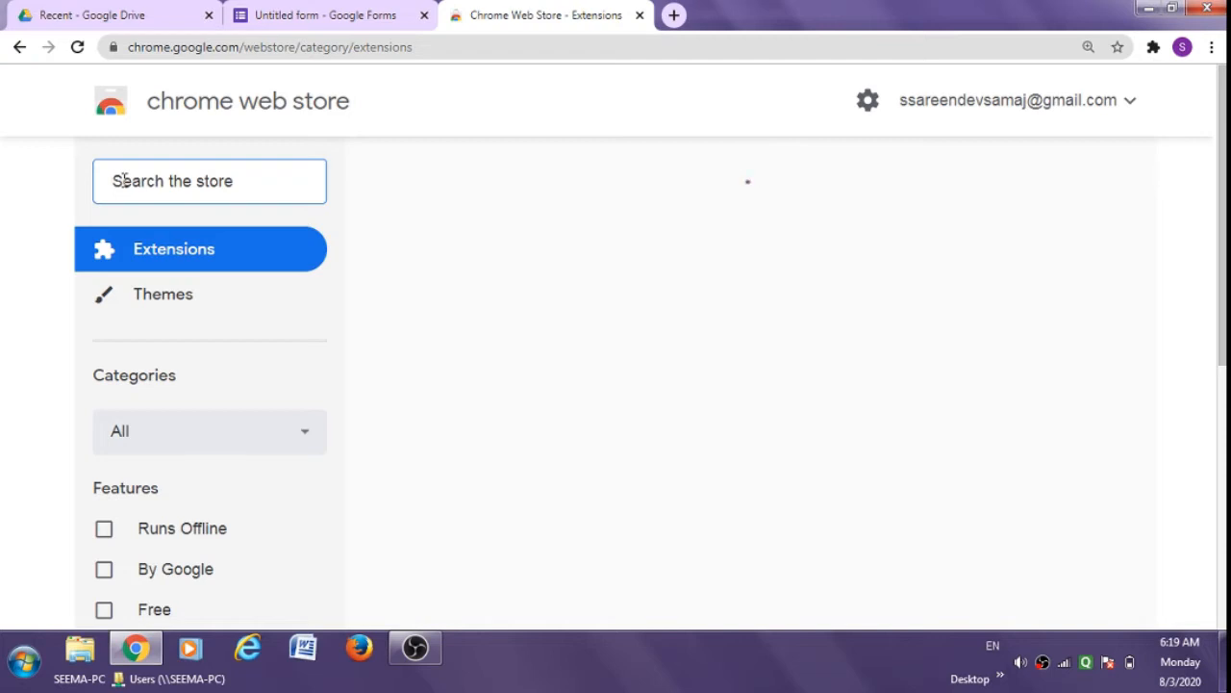
# Step: Search the Chrome Web Store for Equatio and look through the listed equation extensions
pyautogui.write('E')
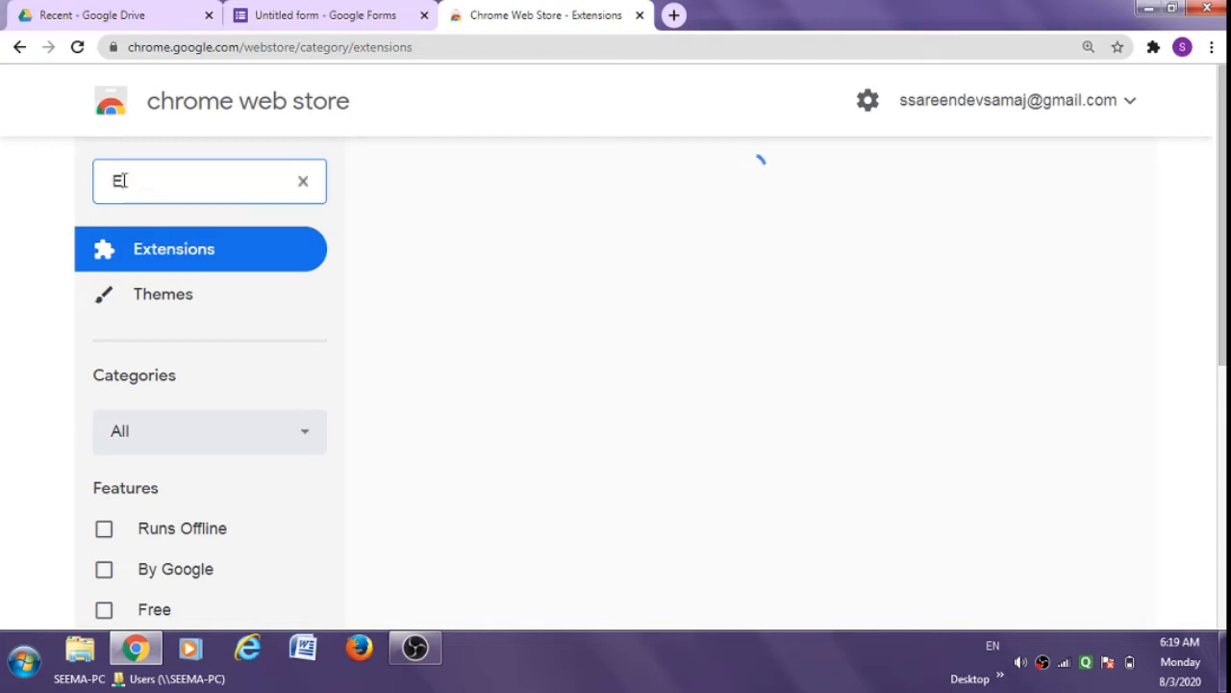
pyautogui.write('bua')
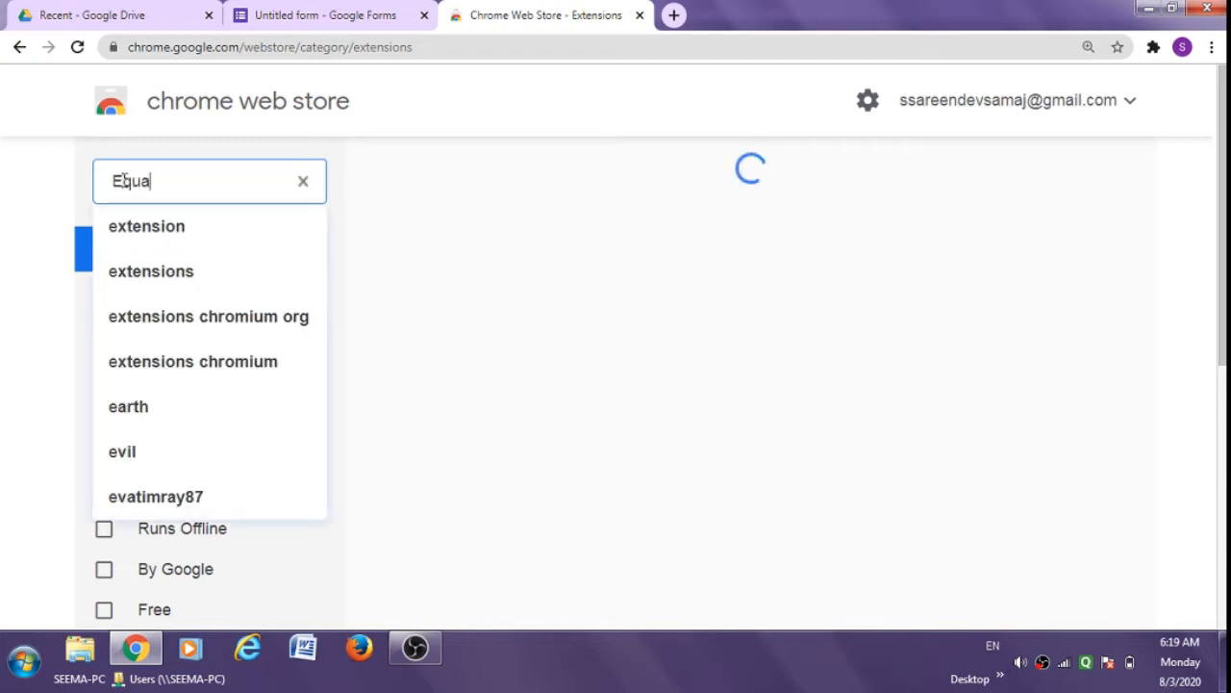
pyautogui.write('tio')
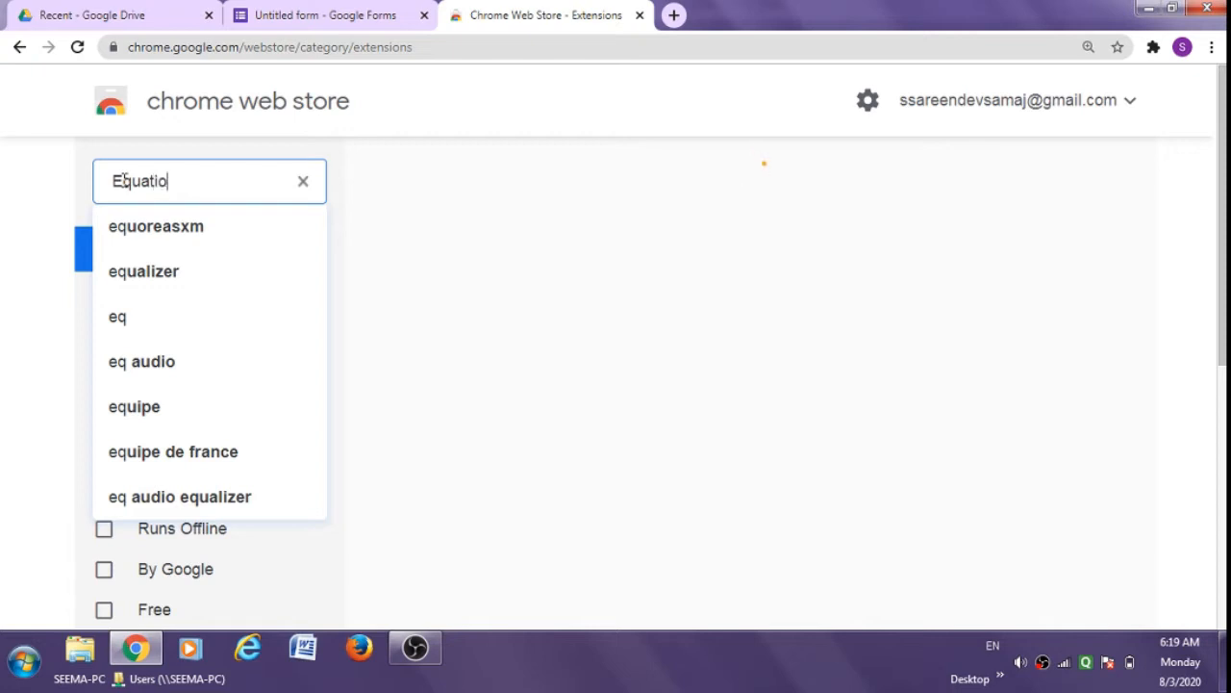
pyautogui.press('Return')
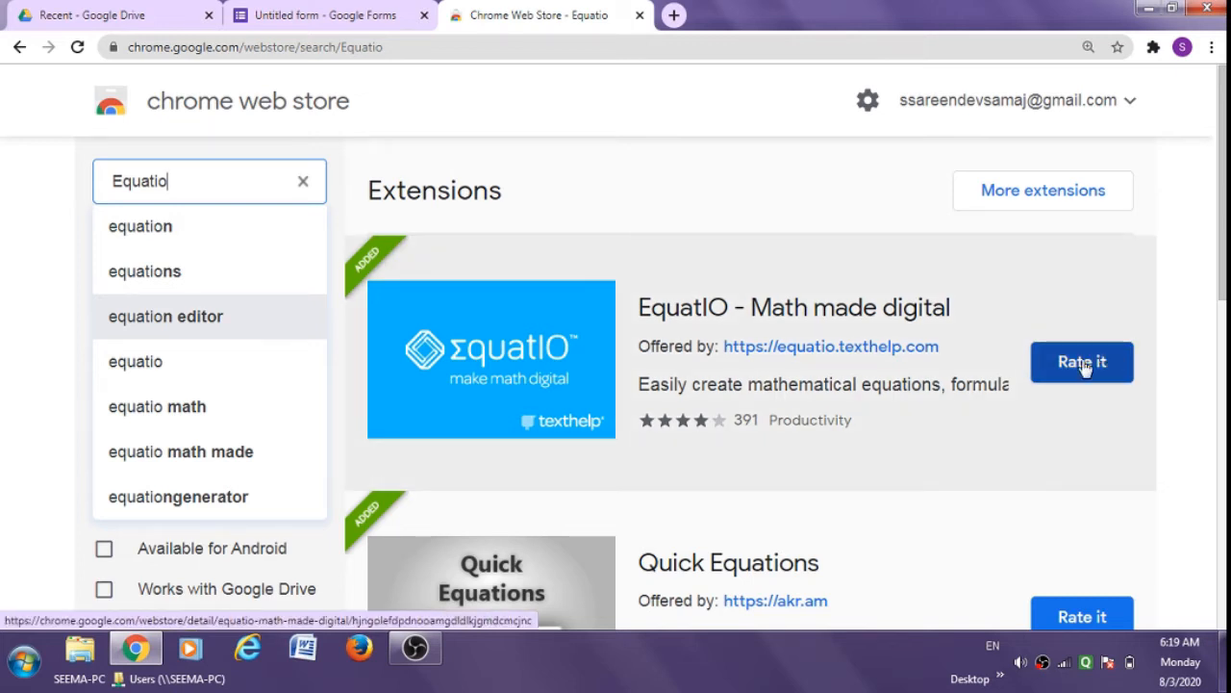
pyautogui.scroll(-3, 751, 385)
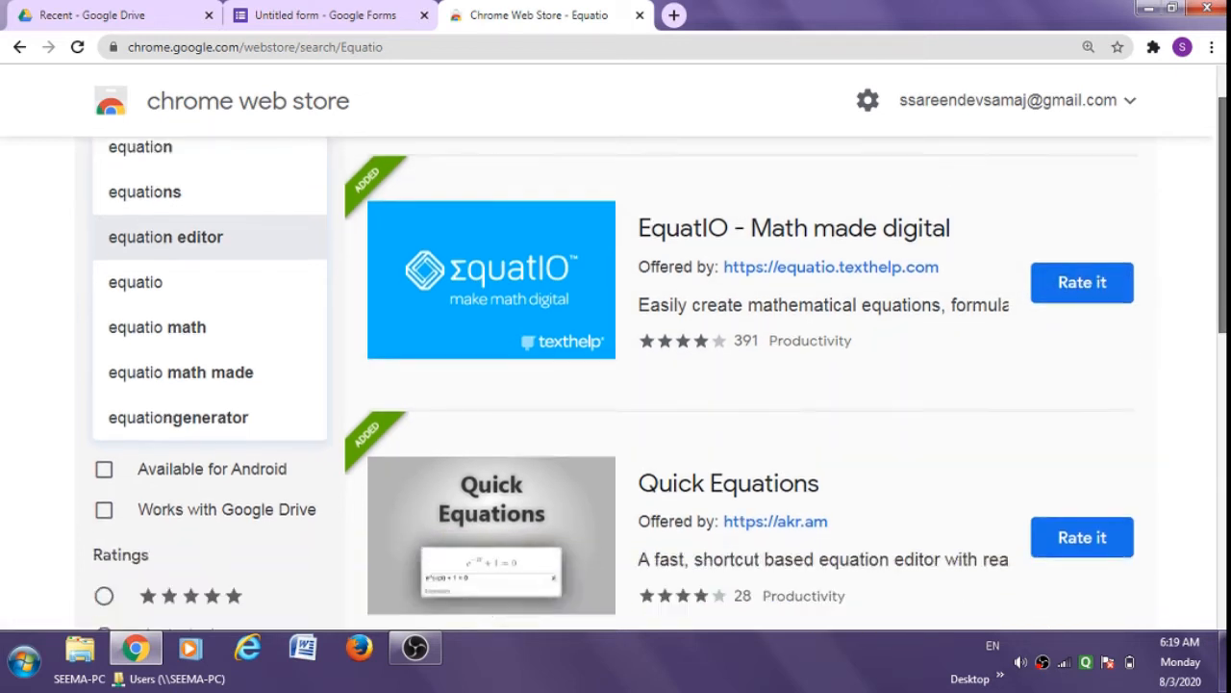
pyautogui.scroll(-1, 1175, 454)
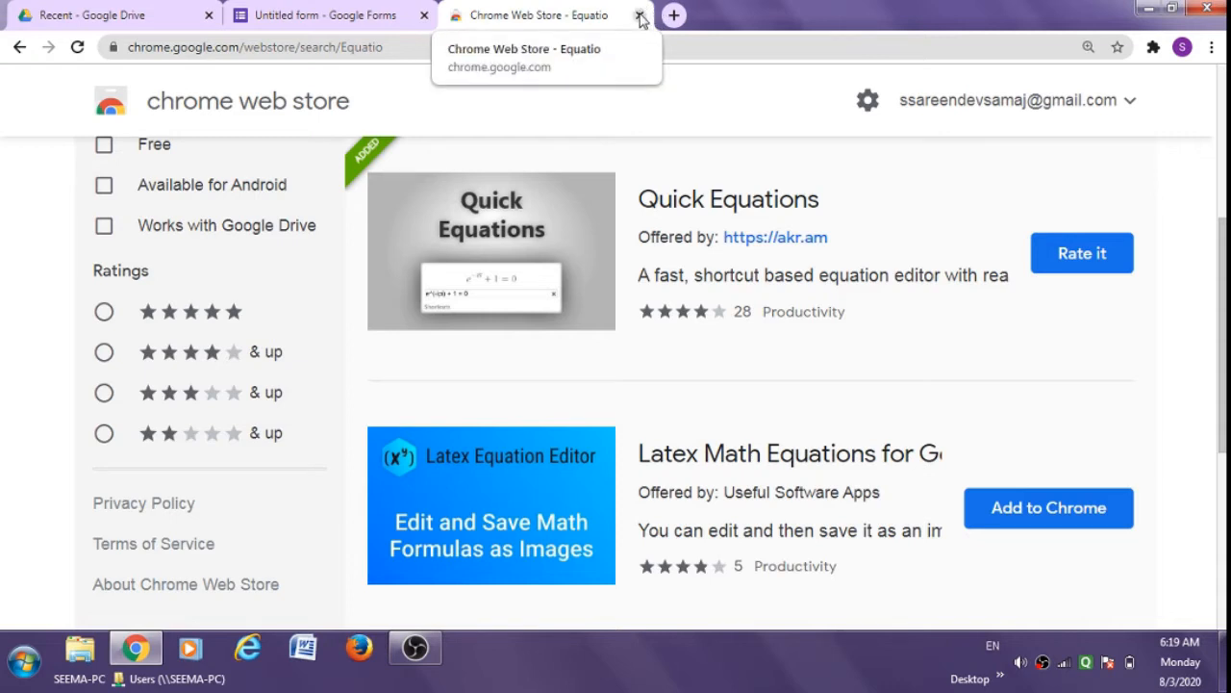
# Step: Close the Chrome Web Store page and check the browser's installed extensions from the form
pyautogui.click(640, 17)
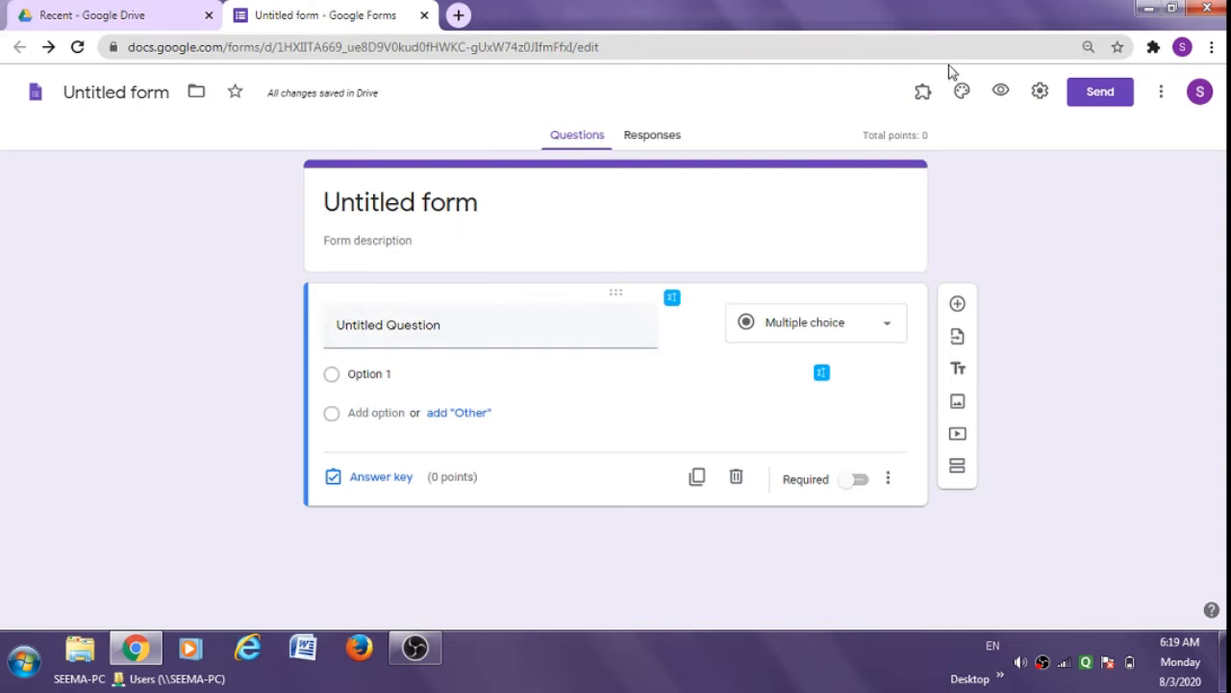
pyautogui.click(1153, 49)
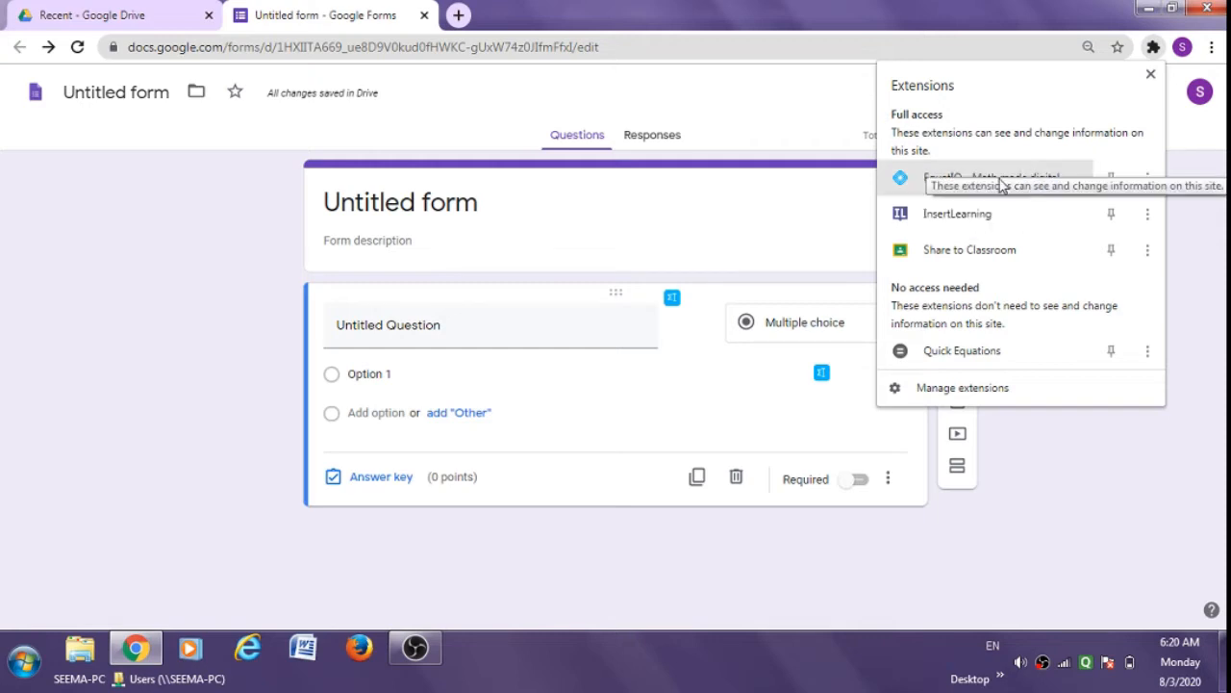
pyautogui.click(1055, 459)
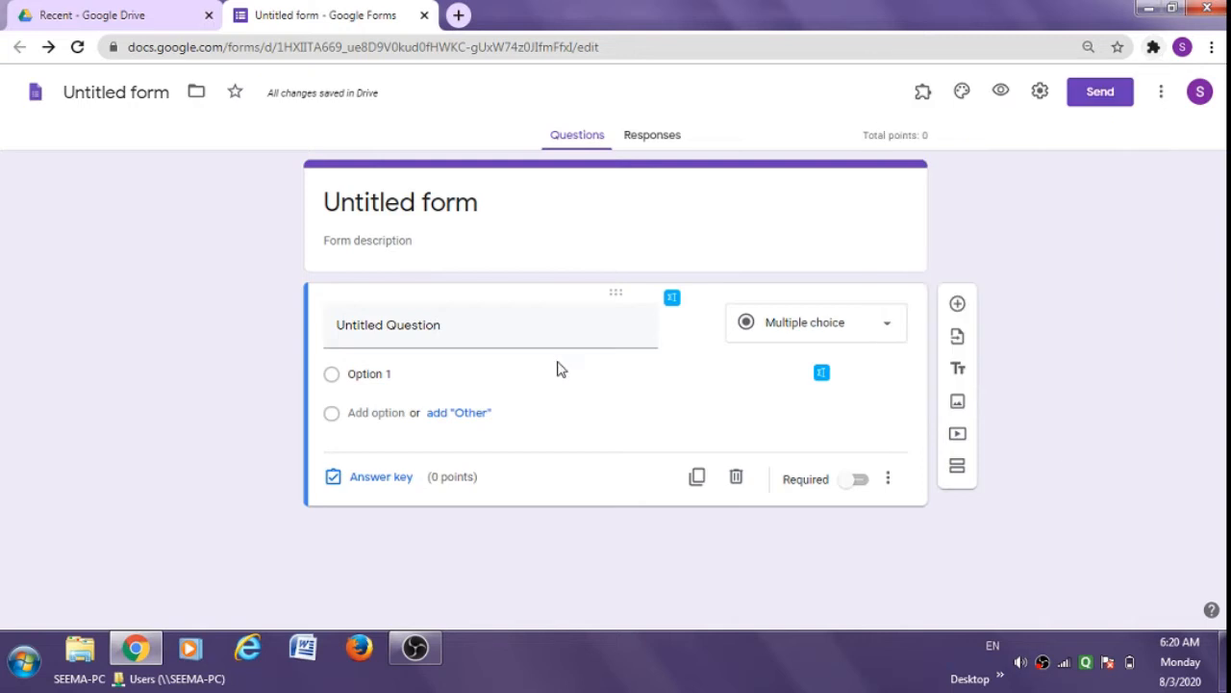
# Step: Set the first question's text to "Find the correct answer"
pyautogui.click(343, 329)
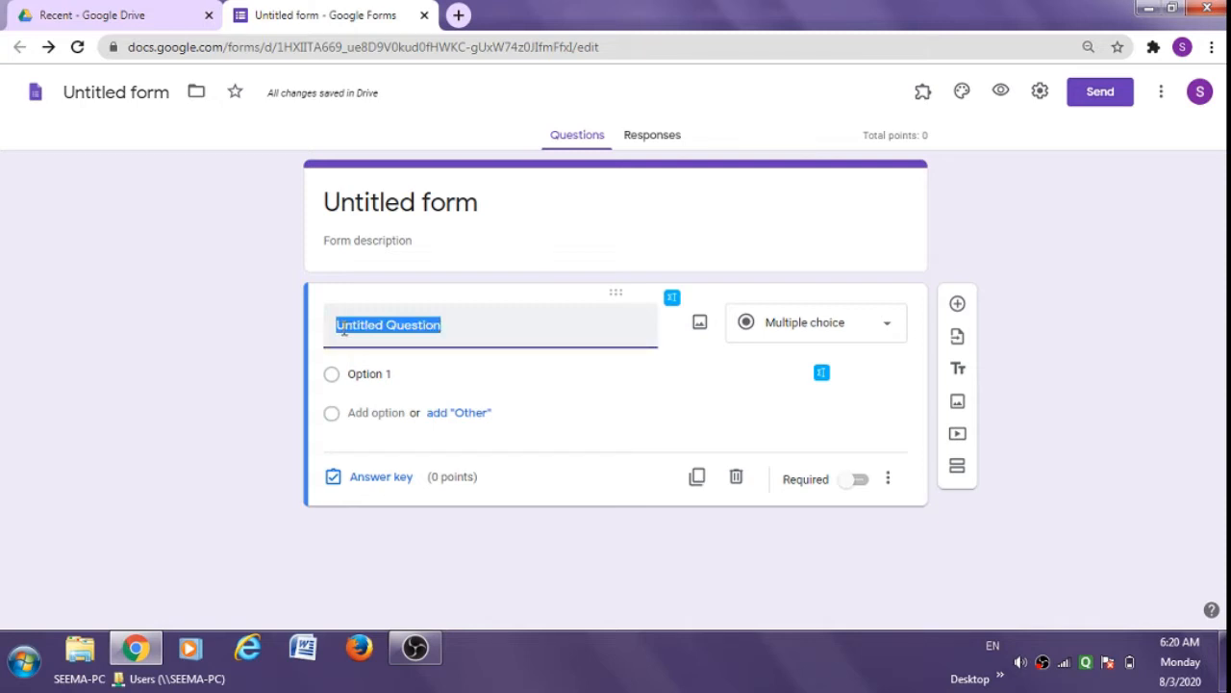
pyautogui.write('Find the c')
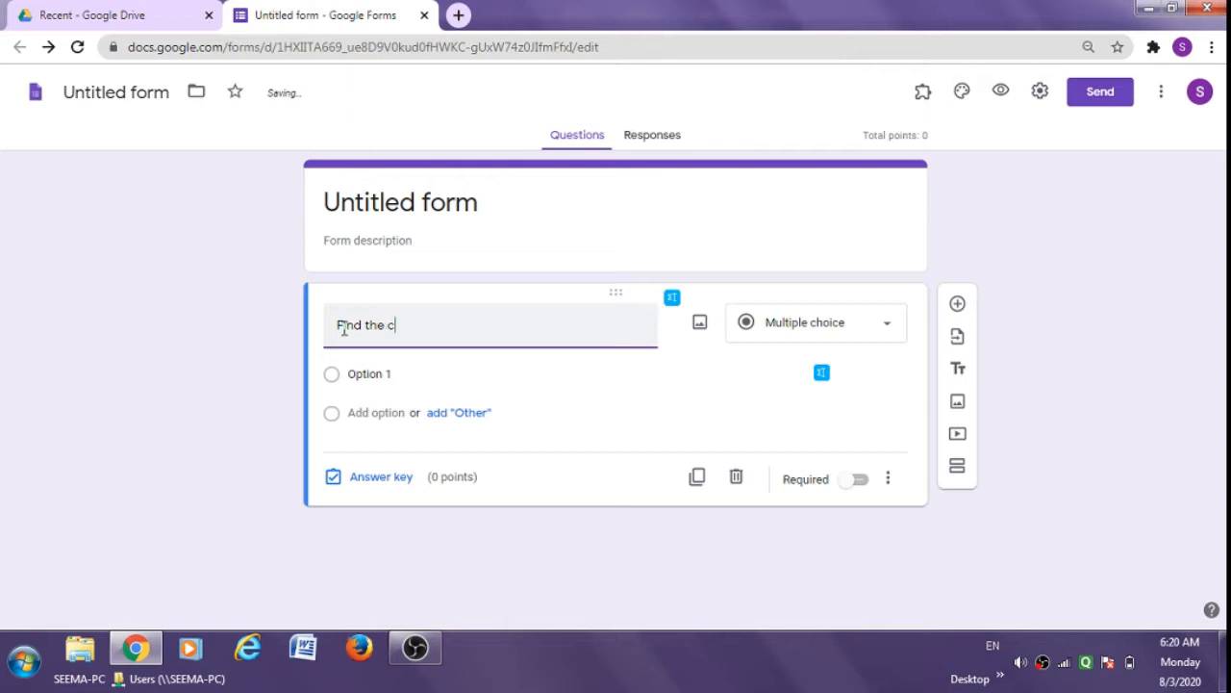
pyautogui.write('orrect answer')
# Step: Insert the equation (x+y)^2= into the question using EquatIO's equation editor
pyautogui.click(672, 300)
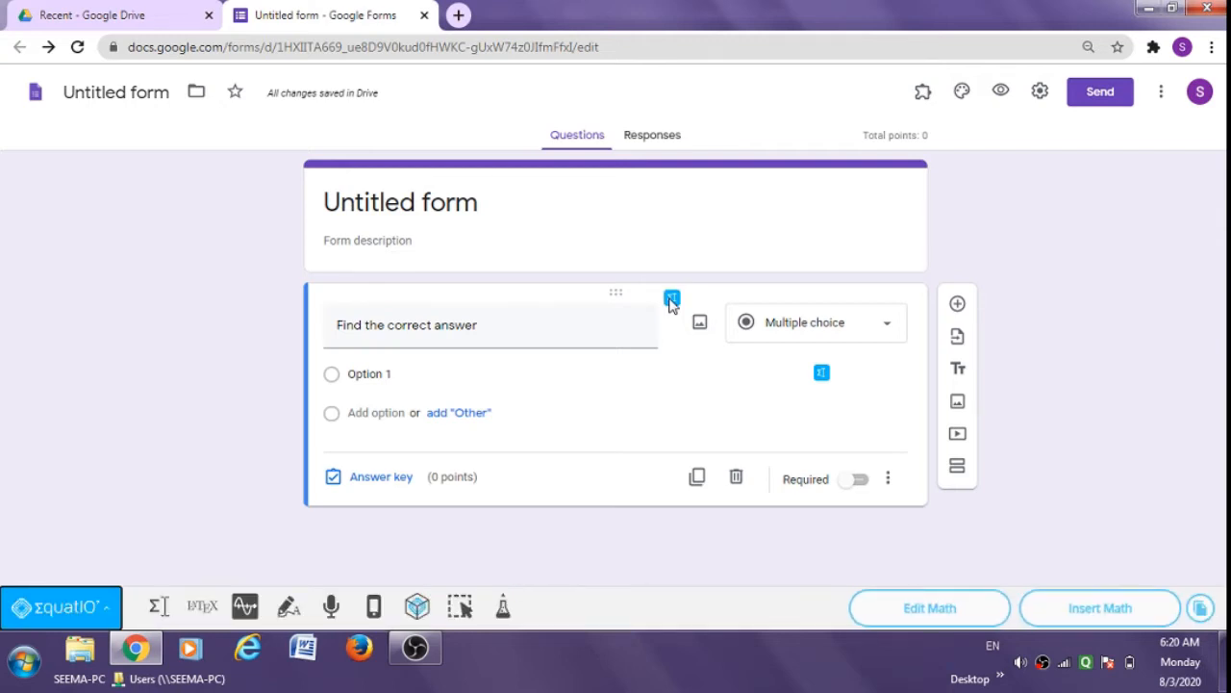
pyautogui.click(156, 611)
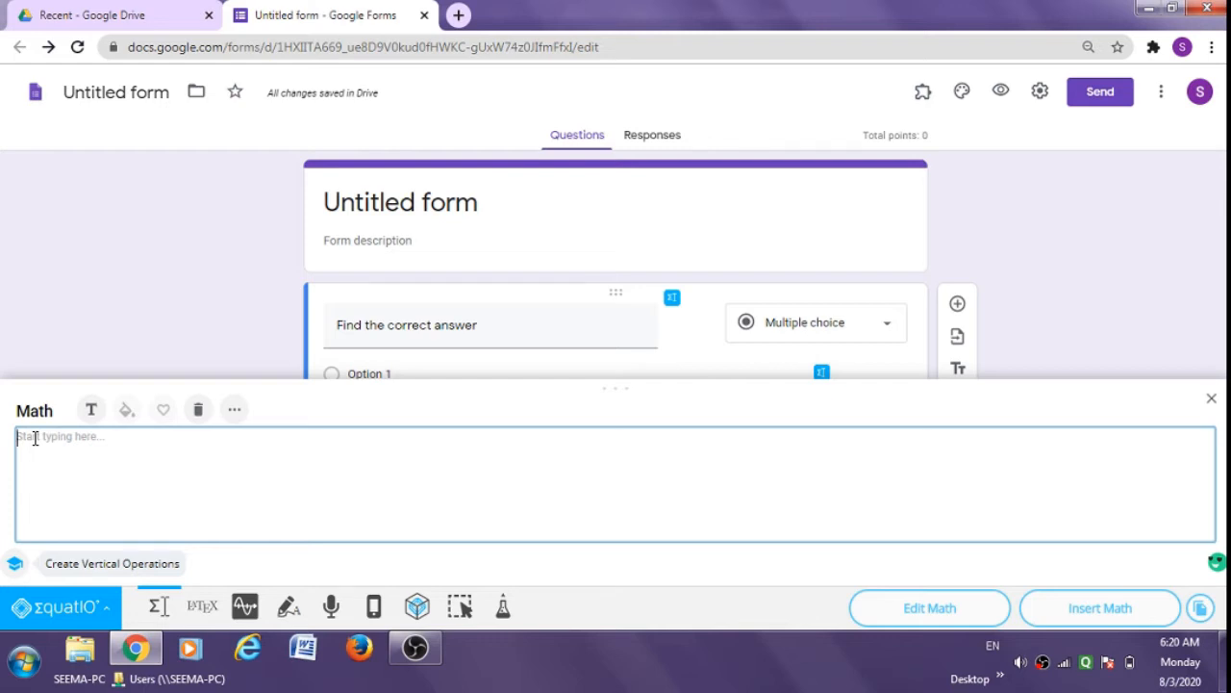
pyautogui.write('(')
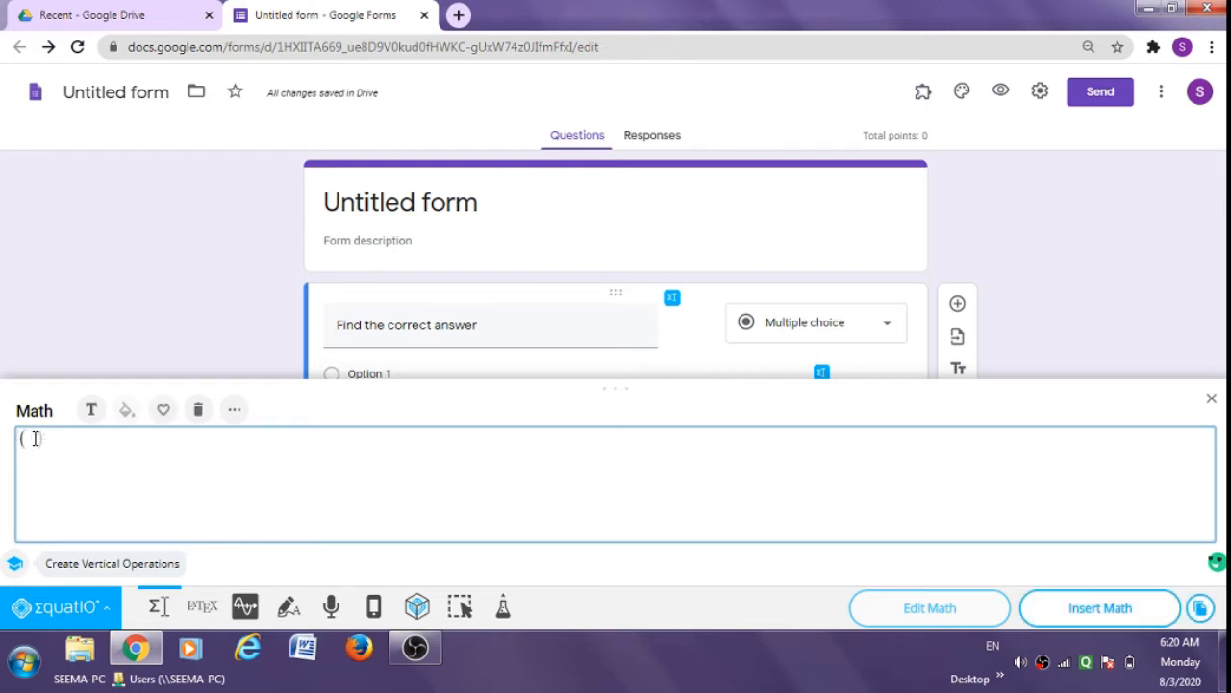
pyautogui.write('x+y)^2')
pyautogui.write('=')
pyautogui.click(1082, 611)
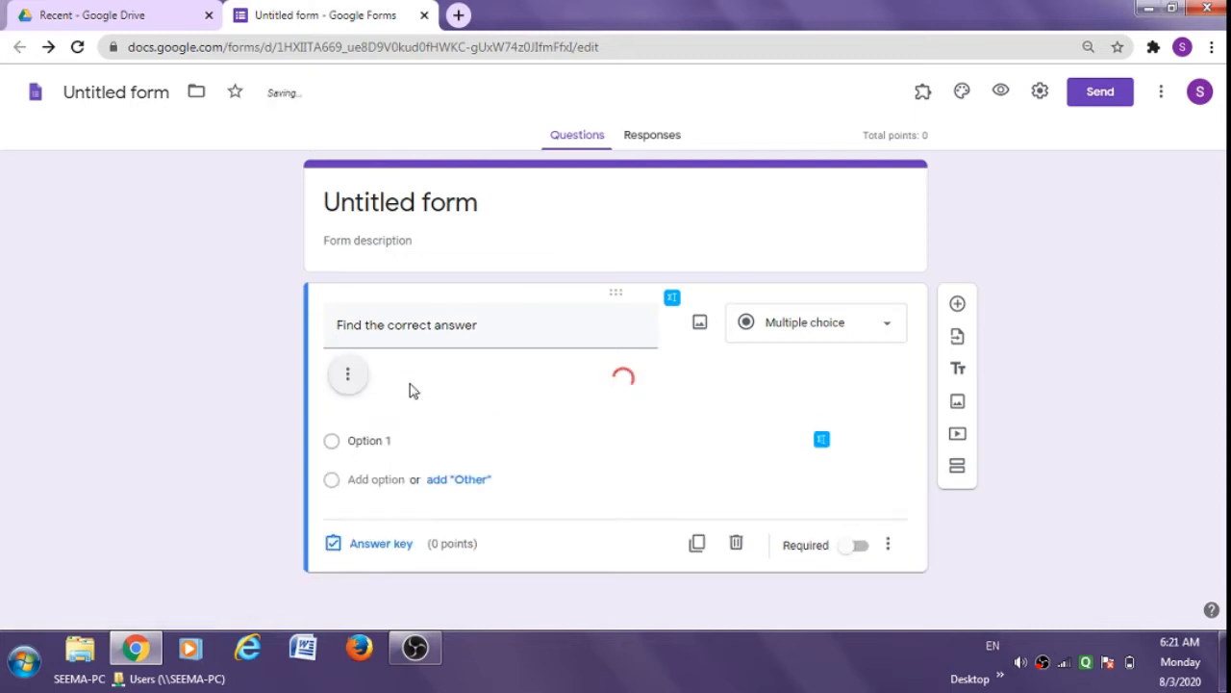
# Step: Clear the previous equation and insert x^2+y^2+2xy as LaTeX math for Option 1
pyautogui.click(351, 437)
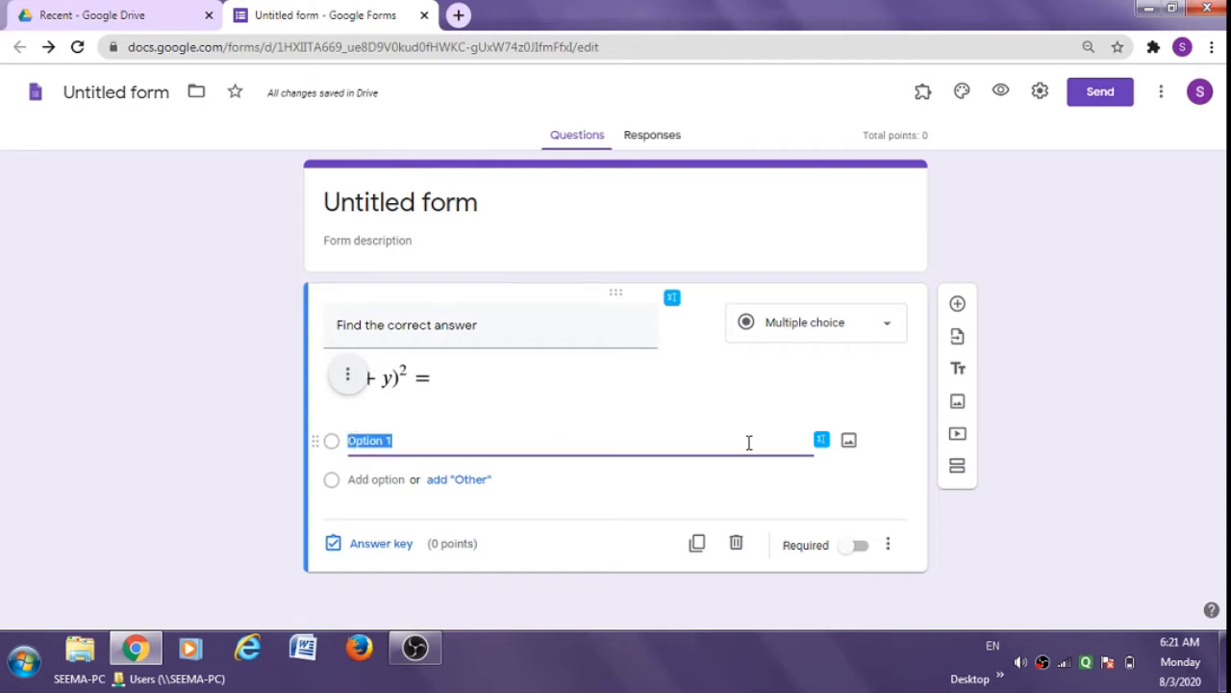
pyautogui.click(821, 441)
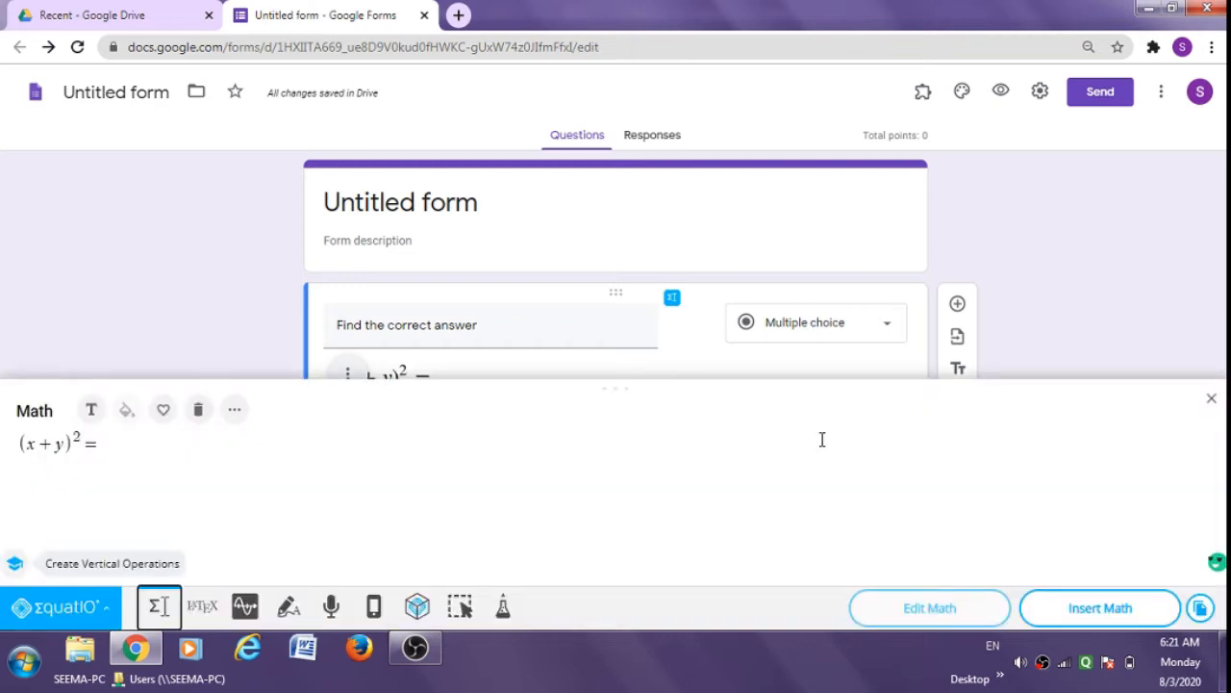
pyautogui.click(199, 414)
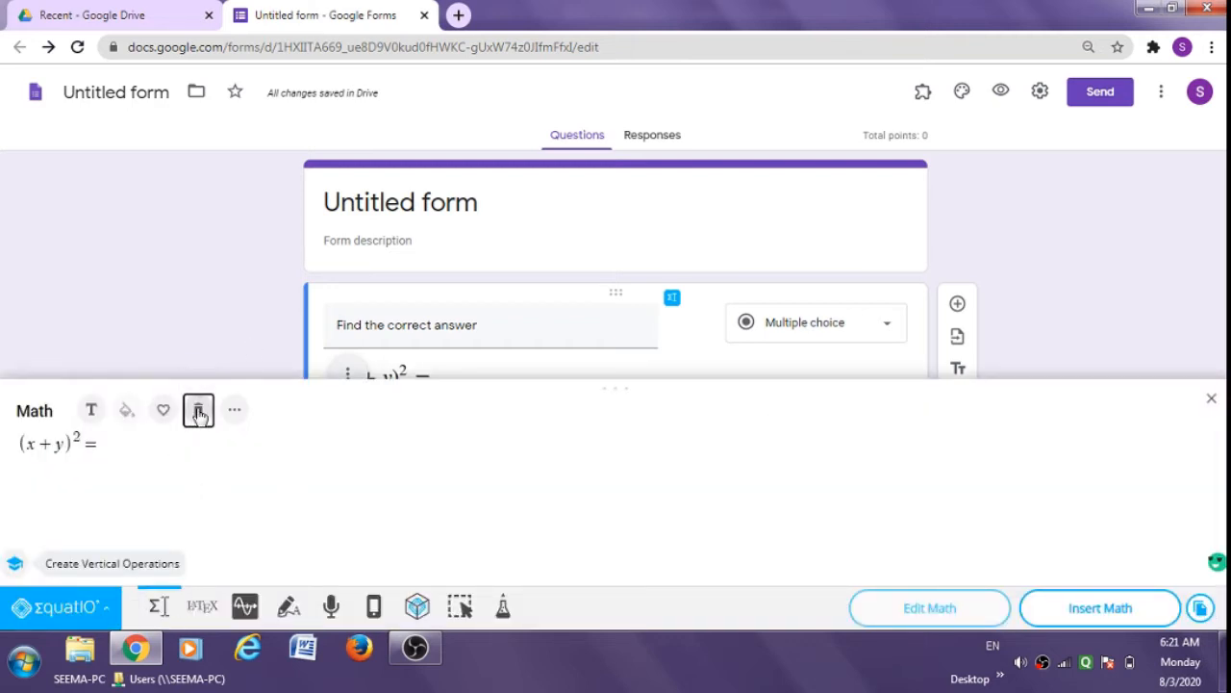
pyautogui.click(199, 608)
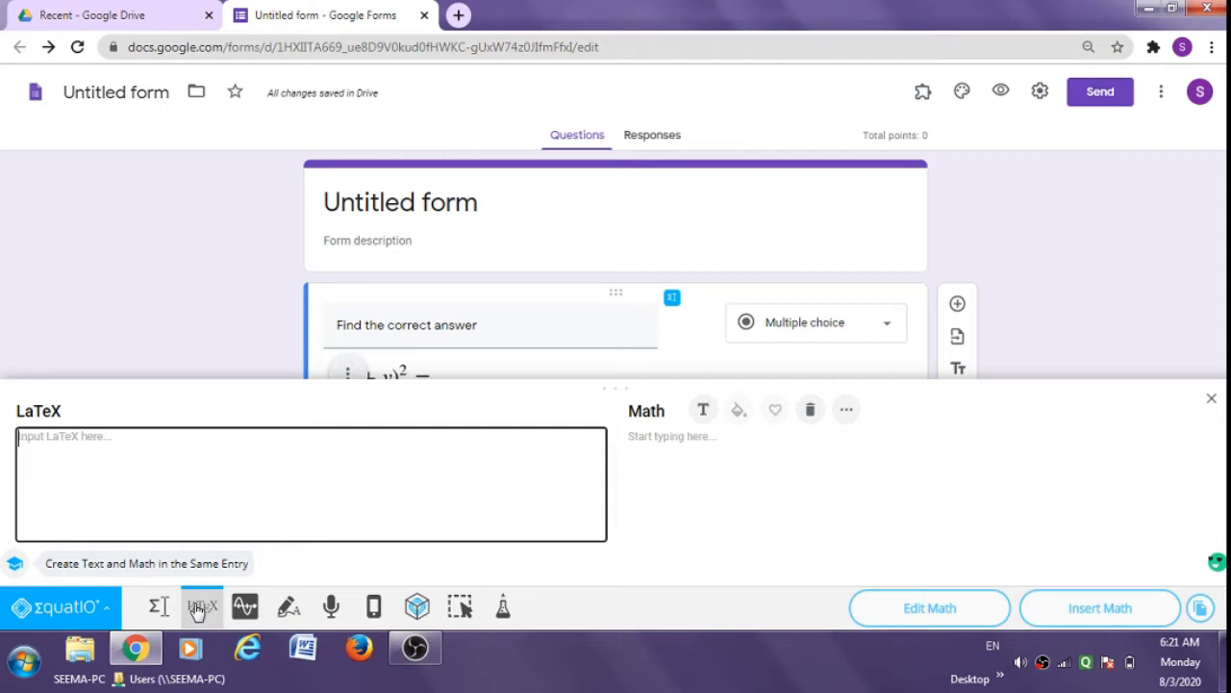
pyautogui.write('x')
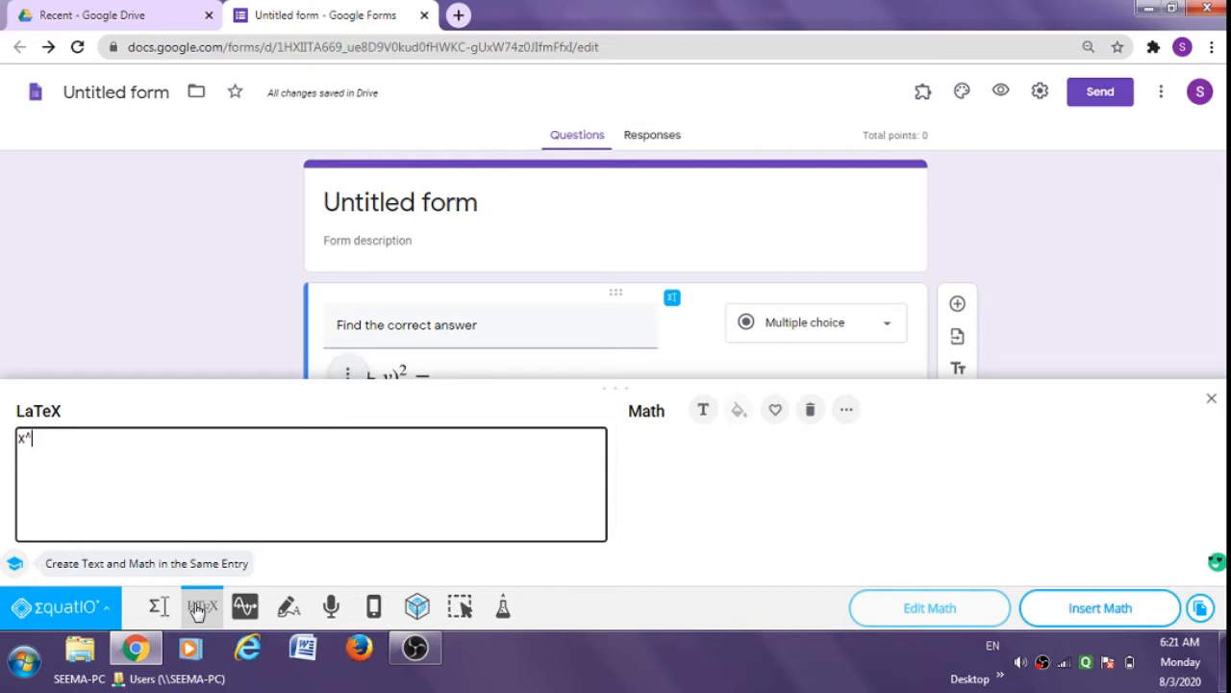
pyautogui.write('^2')
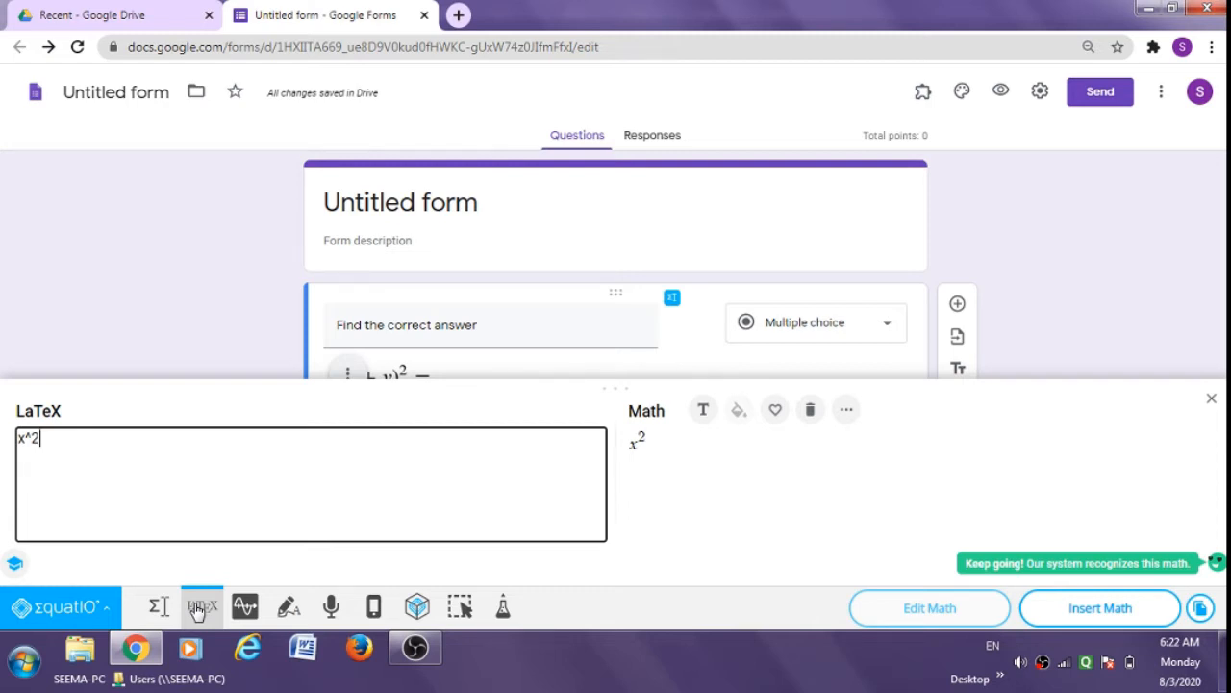
pyautogui.write('+')
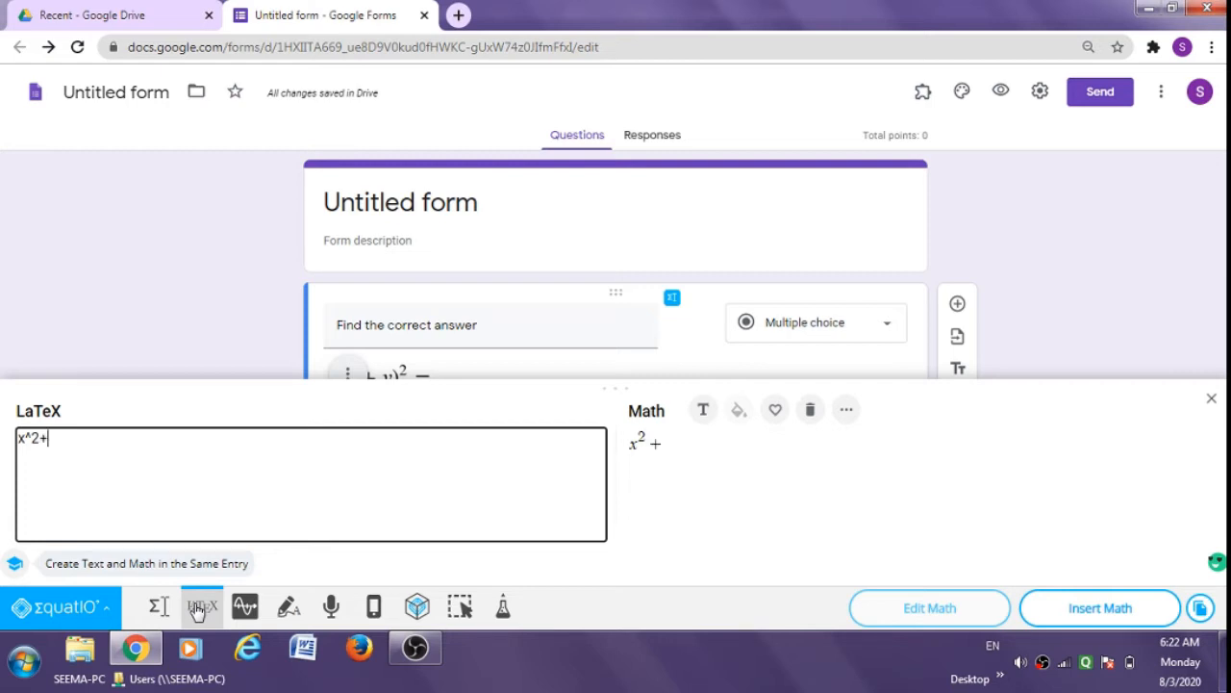
pyautogui.write('y^2')
pyautogui.write('+2xy')
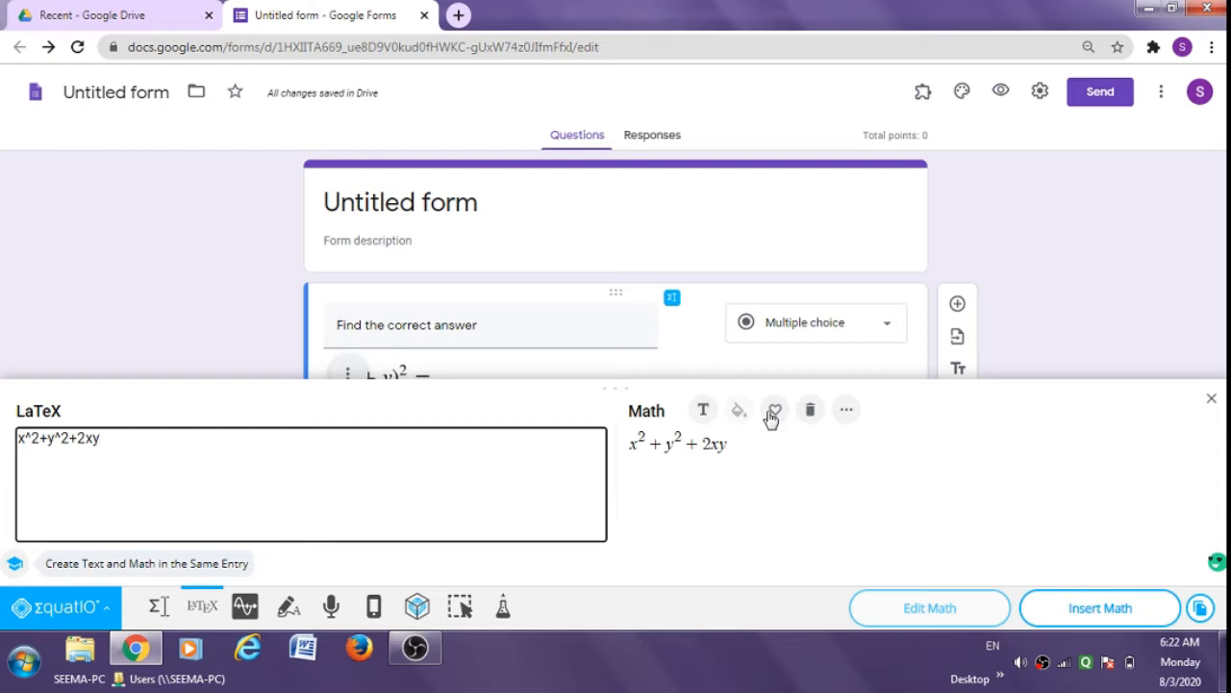
pyautogui.click(1119, 608)
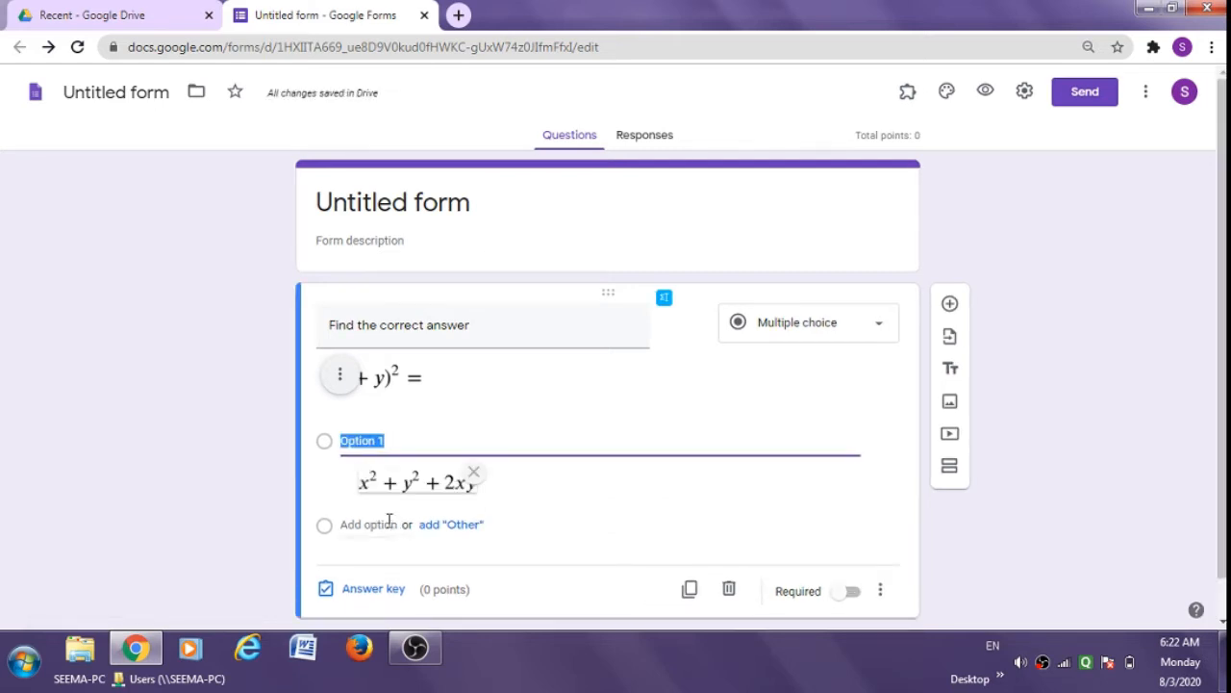
# Step: Add a second answer option and open EquatIO's handwriting input for it with the previous math cleared
pyautogui.click(348, 527)
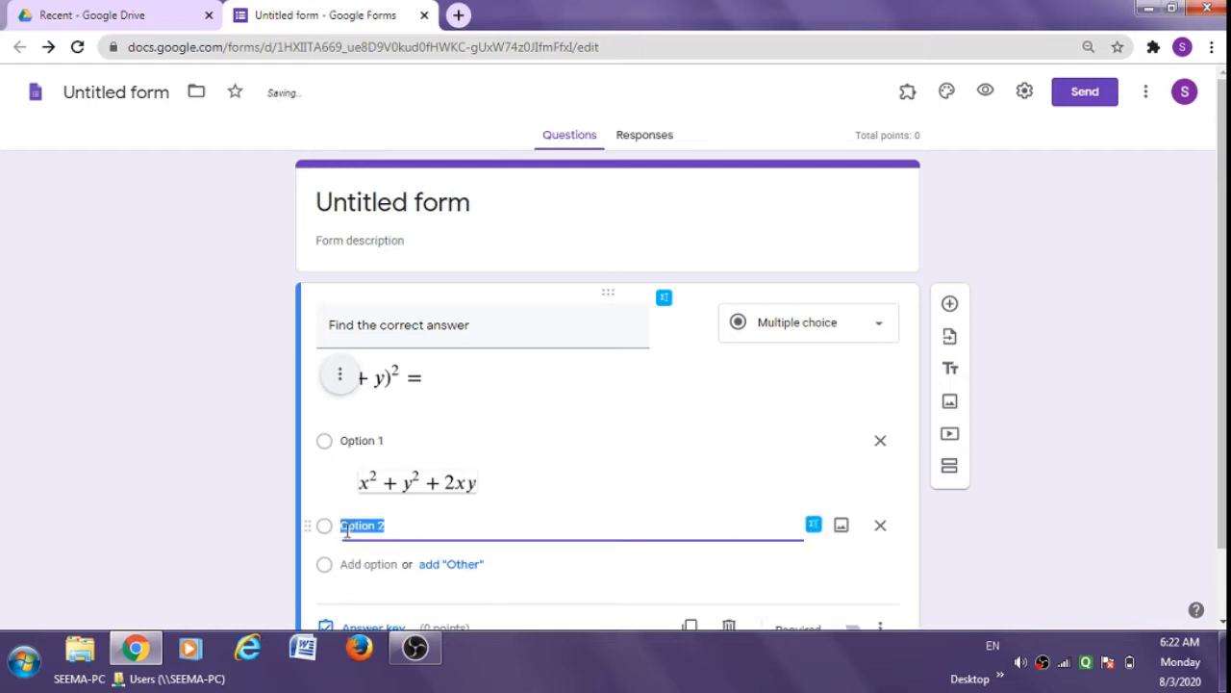
pyautogui.click(813, 526)
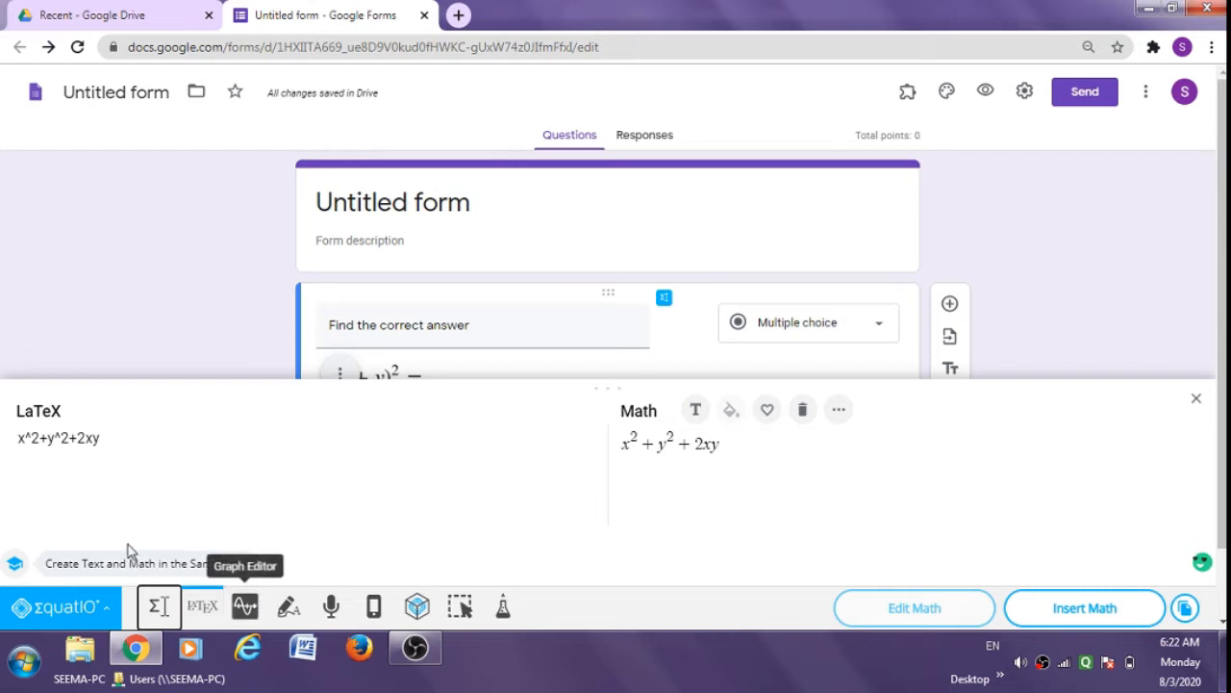
pyautogui.click(288, 608)
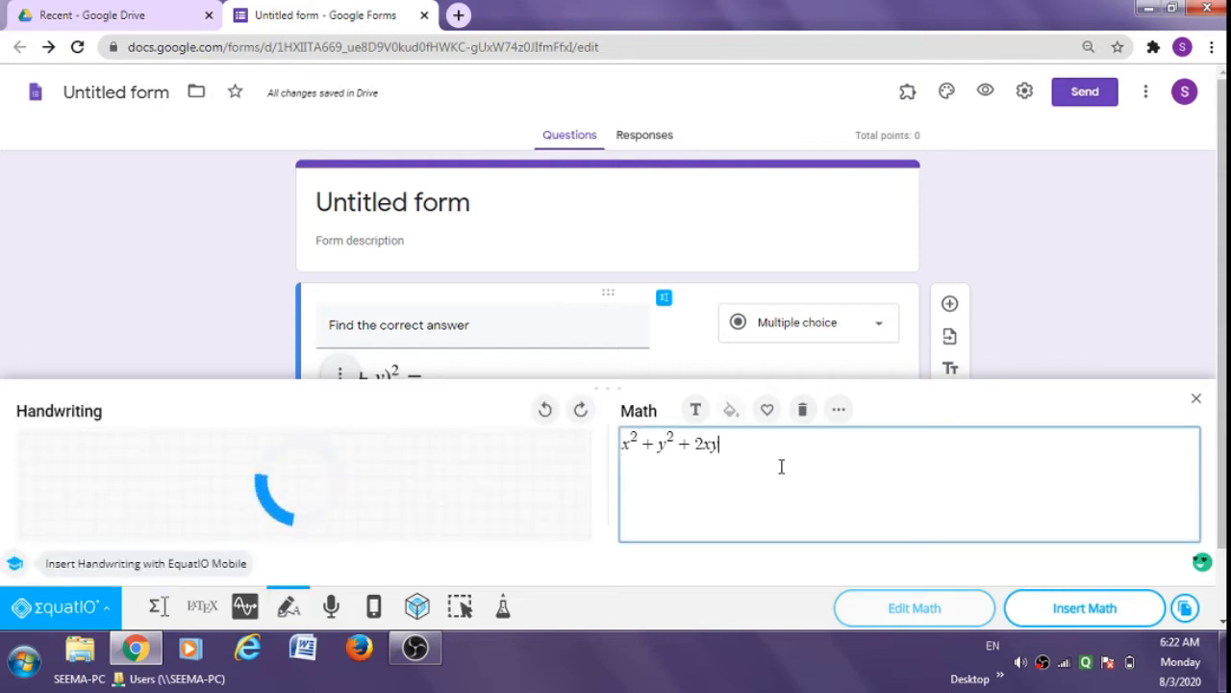
pyautogui.click(802, 409)
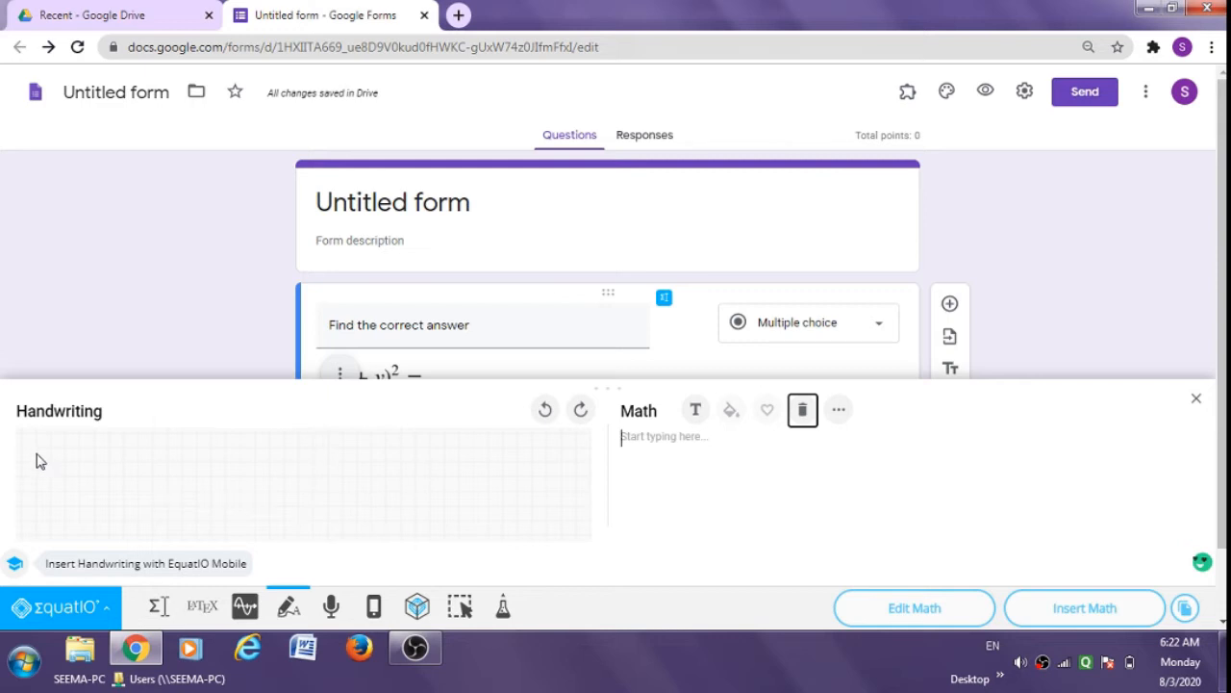
# Step: Handwrite x^2+y^2-2xy in EquatIO's handwriting area and insert it as the math for Option 2
pyautogui.moveTo(36, 455)
pyautogui.mouseDown()
pyautogui.moveTo(47, 466)
pyautogui.moveTo(36, 475)
pyautogui.moveTo(65, 472)
pyautogui.moveTo(64, 451)
pyautogui.moveTo(140, 459)
pyautogui.mouseUp()
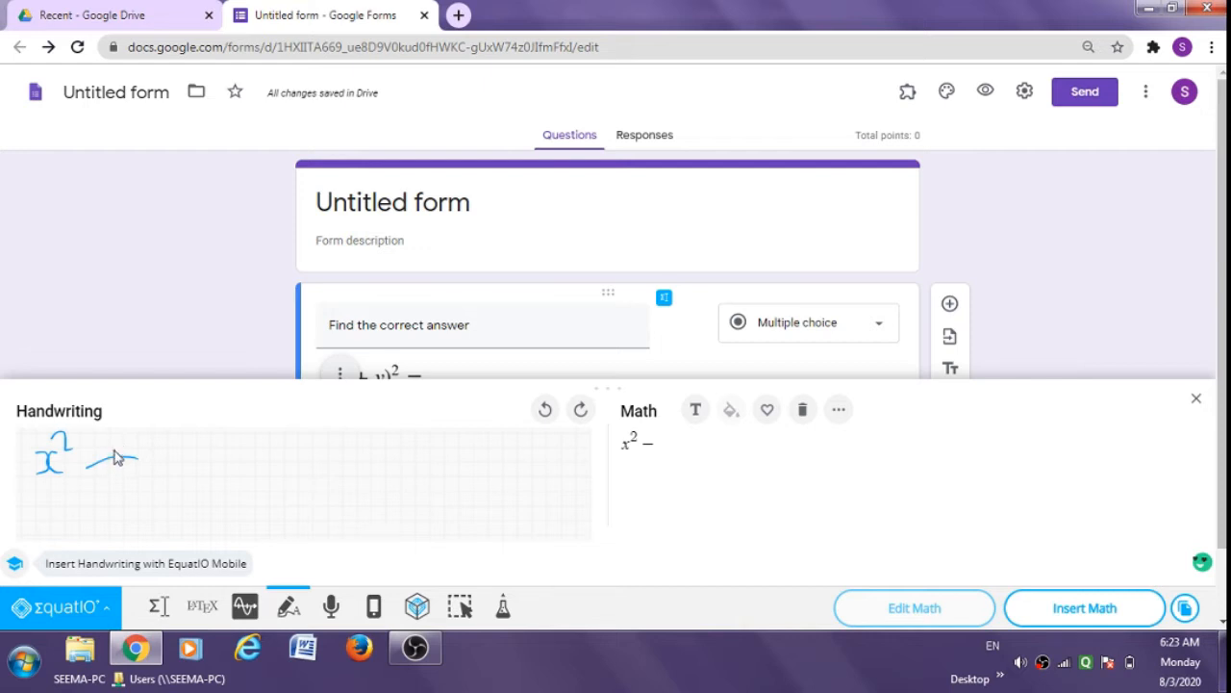
pyautogui.moveTo(112, 445); pyautogui.dragTo(112, 473)
pyautogui.moveTo(155, 445)
pyautogui.mouseDown()
pyautogui.moveTo(161, 472)
pyautogui.moveTo(177, 447)
pyautogui.moveTo(178, 485)
pyautogui.moveTo(155, 491)
pyautogui.mouseUp()
pyautogui.moveTo(180, 438); pyautogui.dragTo(193, 447)
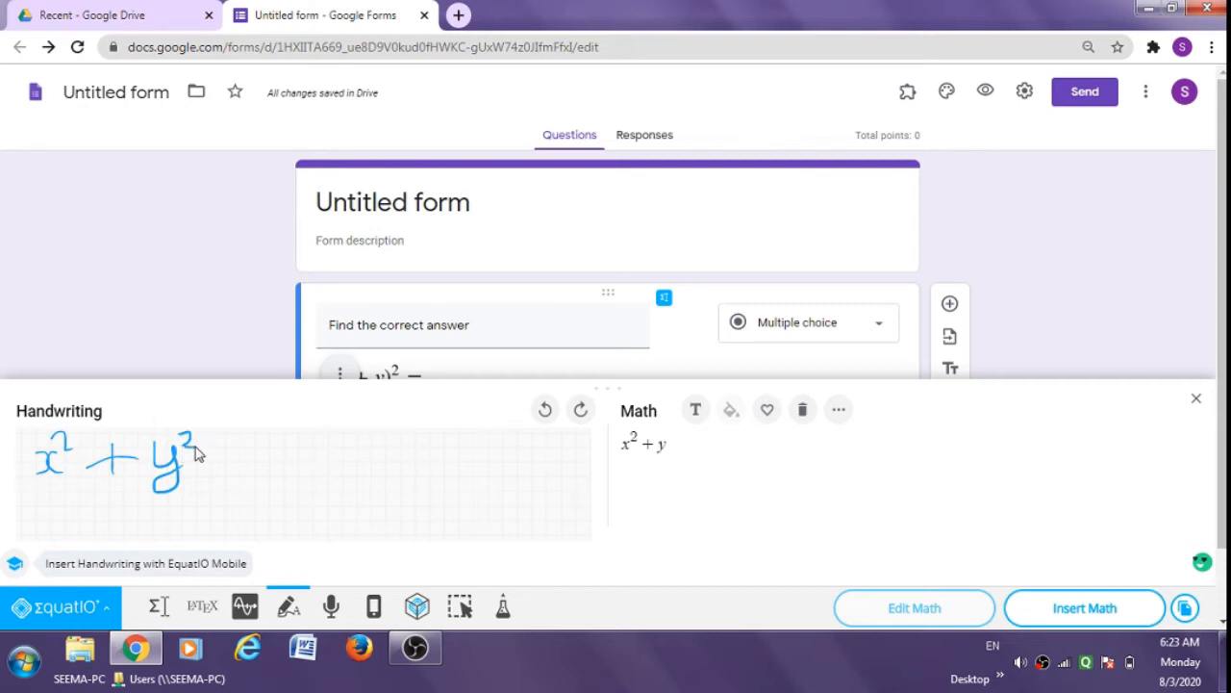
pyautogui.moveTo(208, 460)
pyautogui.mouseDown()
pyautogui.moveTo(240, 460)
pyautogui.moveTo(270, 433)
pyautogui.moveTo(272, 473)
pyautogui.moveTo(297, 474)
pyautogui.moveTo(332, 433)
pyautogui.moveTo(322, 477)
pyautogui.mouseUp()
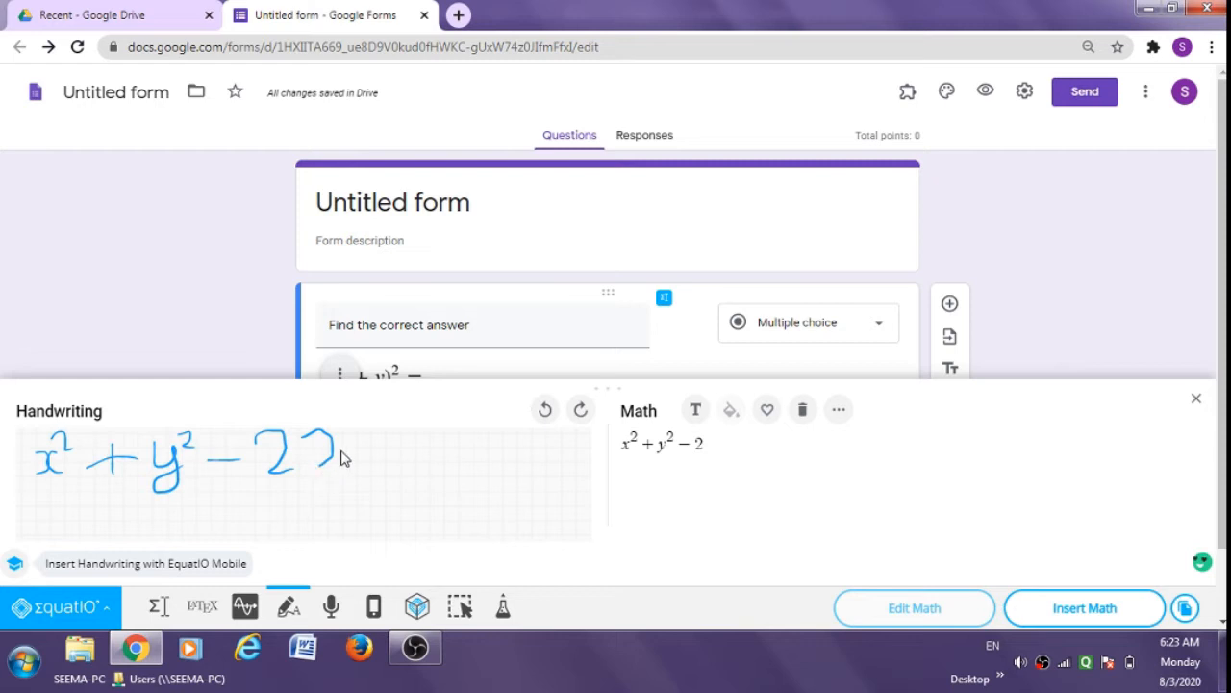
pyautogui.moveTo(344, 435)
pyautogui.mouseDown()
pyautogui.moveTo(352, 464)
pyautogui.moveTo(381, 438)
pyautogui.moveTo(375, 487)
pyautogui.mouseUp()
pyautogui.click(1047, 608)
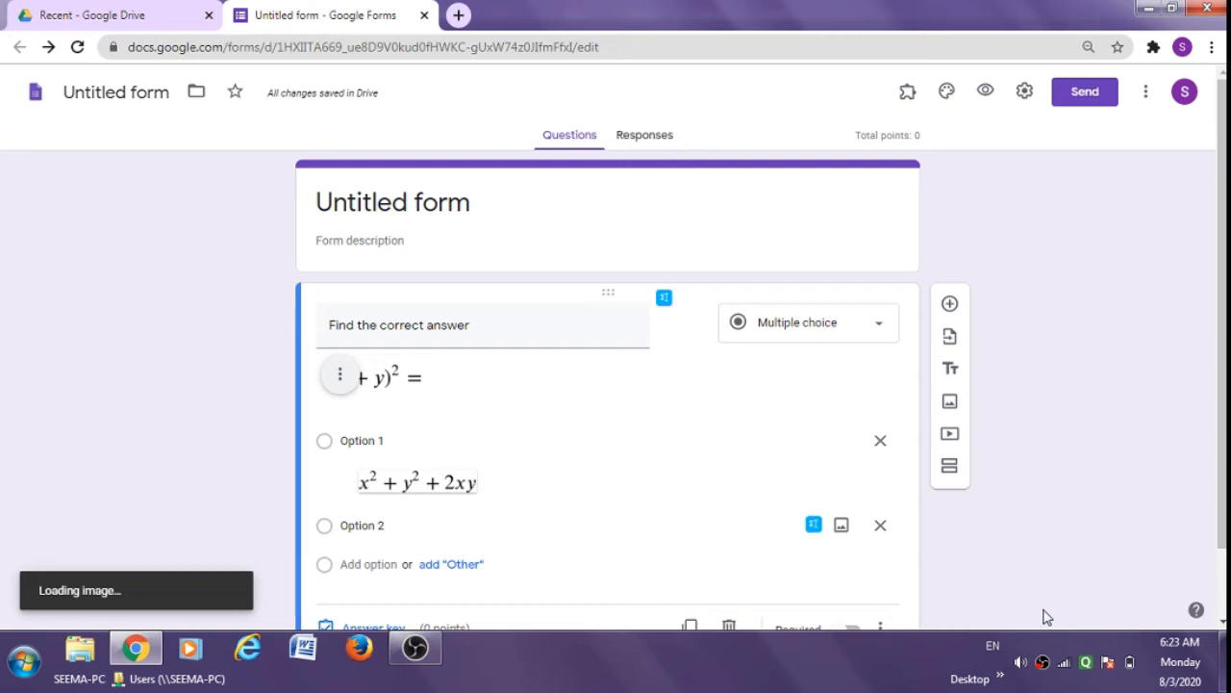
# Step: Check the question equation's image options, preview the form with both answer options, and close the preview
pyautogui.click(521, 518)
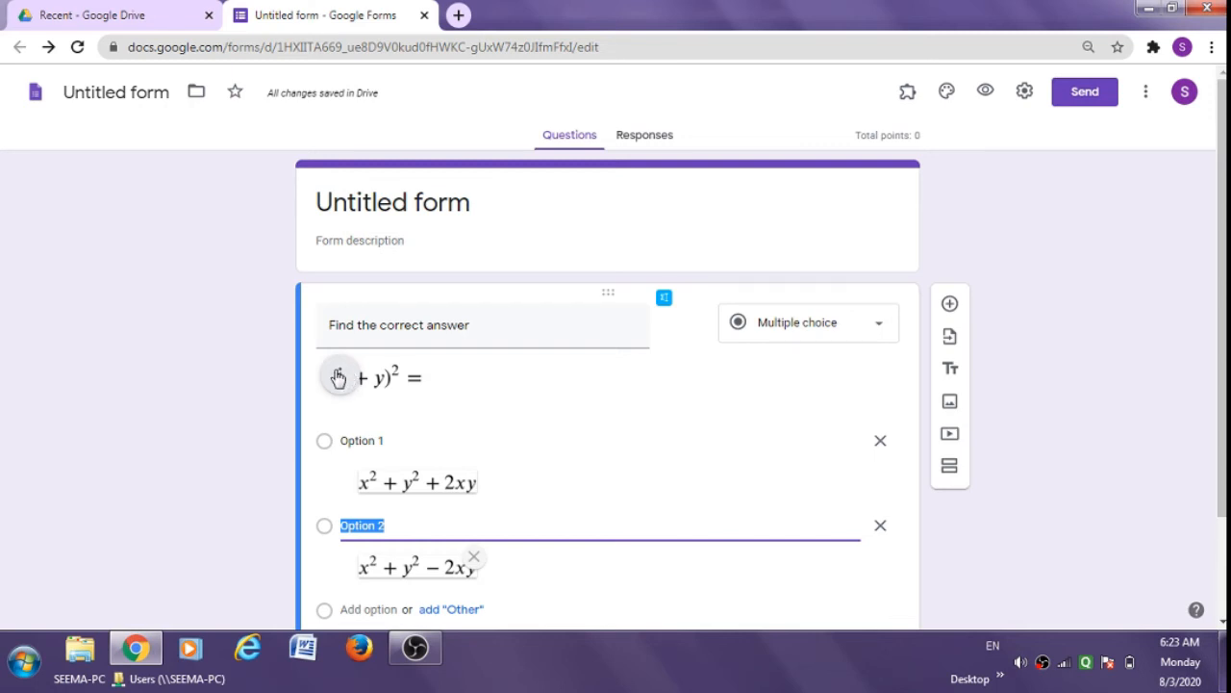
pyautogui.click(337, 377)
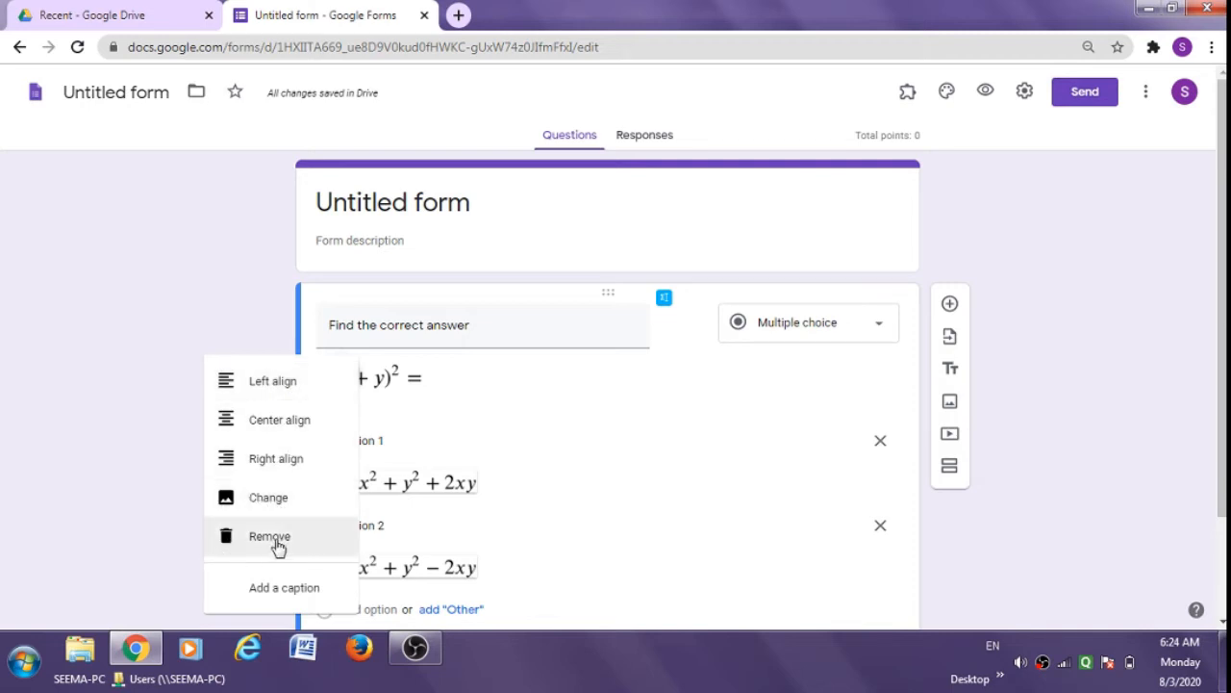
pyautogui.click(525, 437)
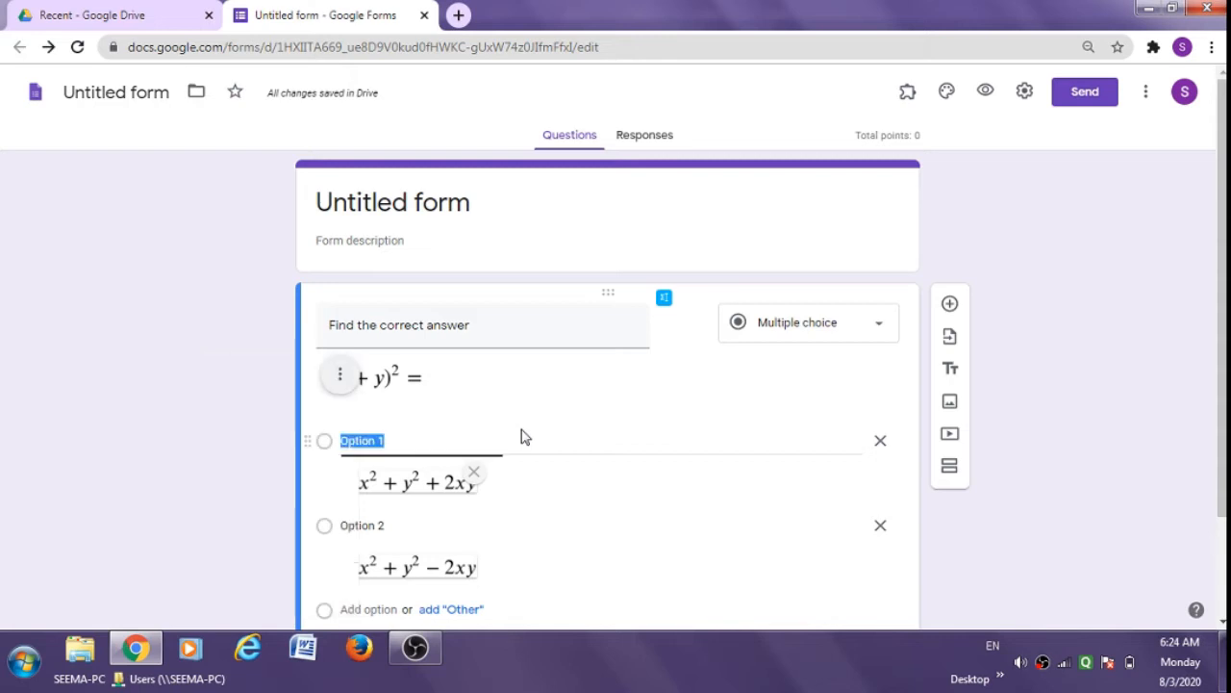
pyautogui.click(986, 95)
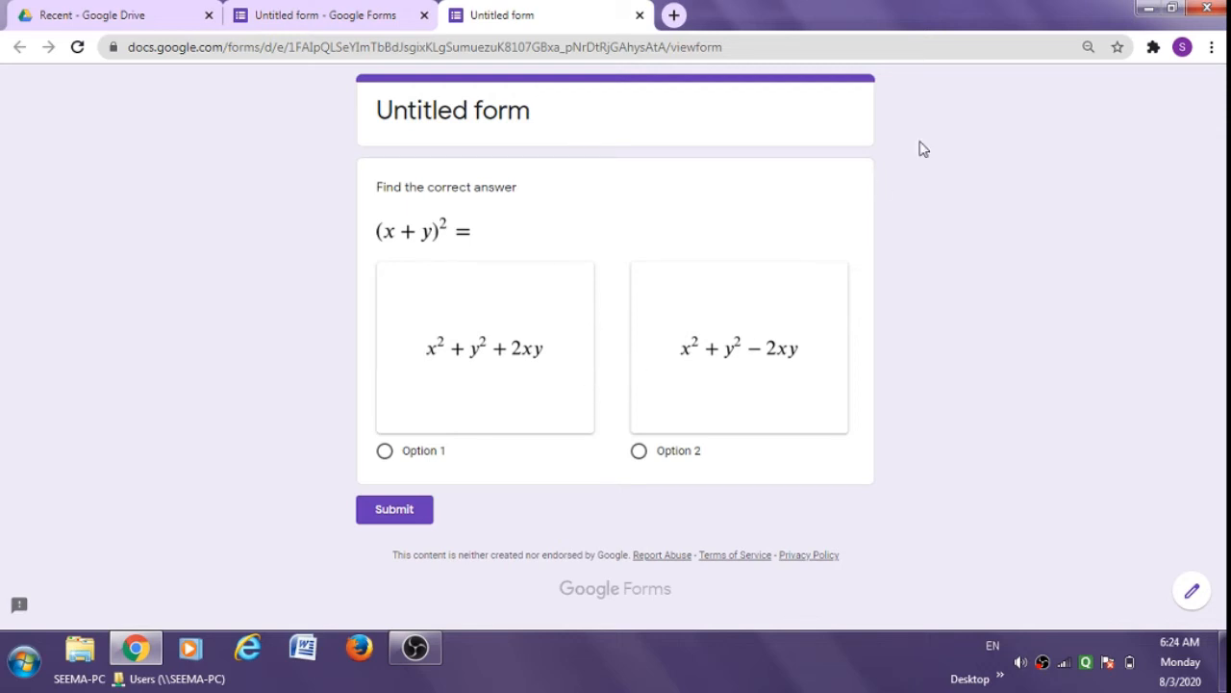
pyautogui.click(641, 16)
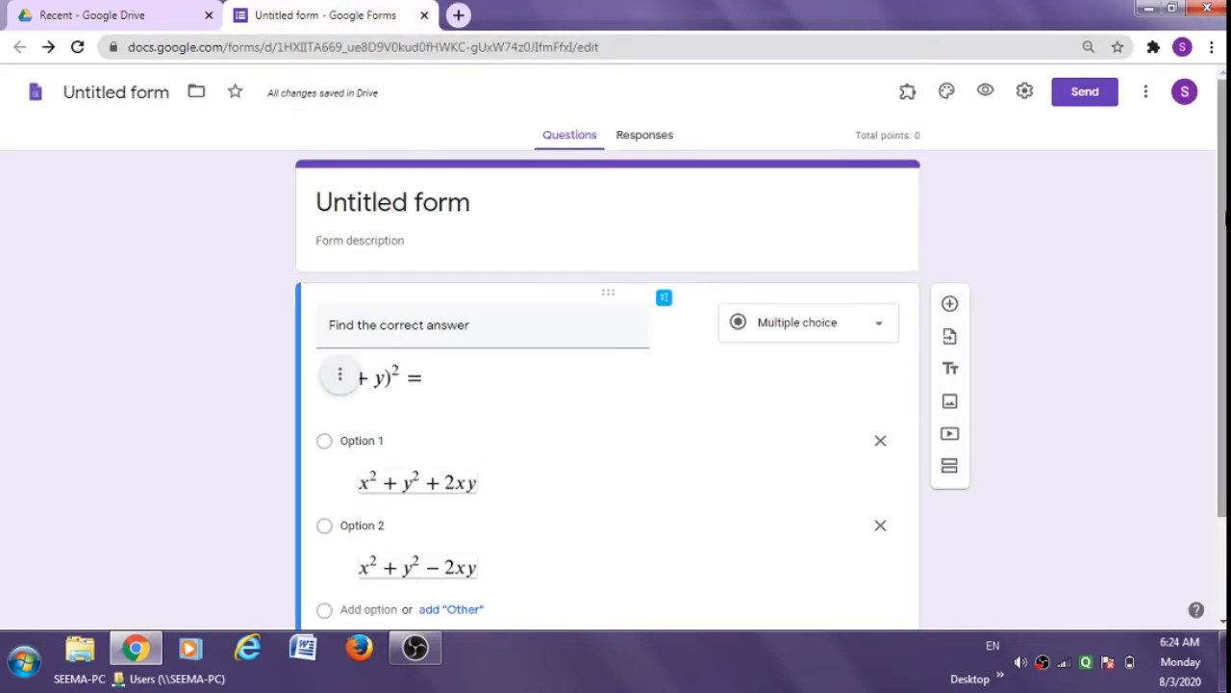
# Step: Add a new question below the first one
pyautogui.scroll(-2, 1225, 219)
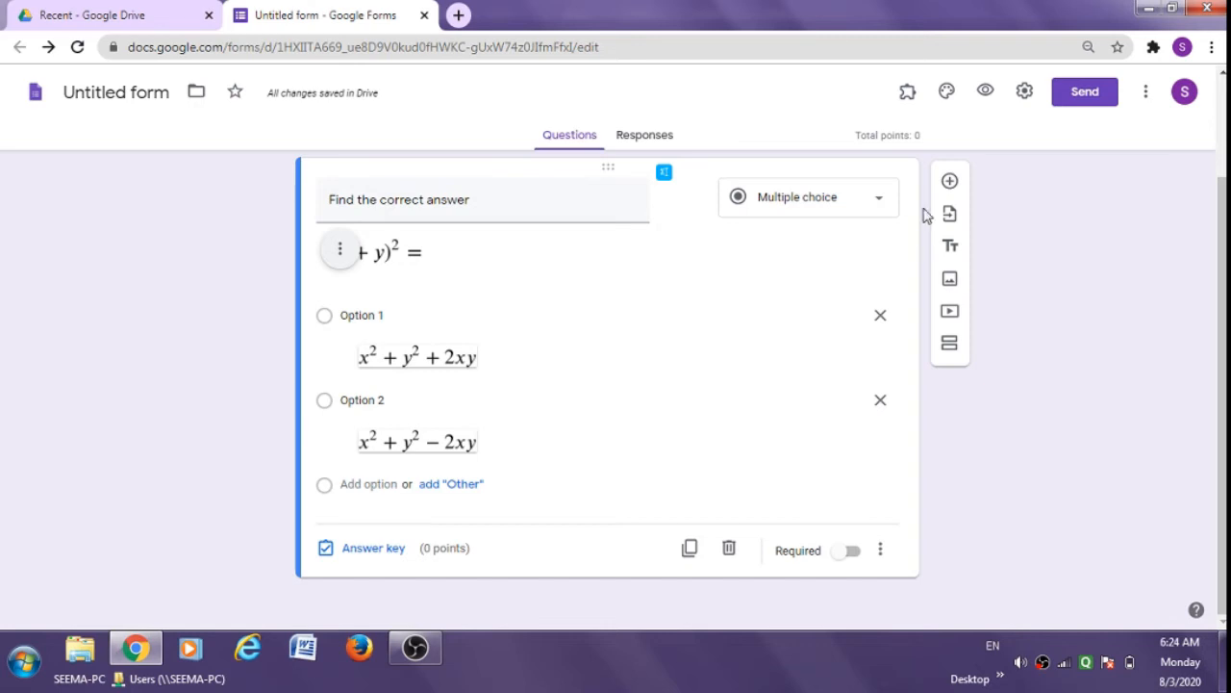
pyautogui.click(949, 181)
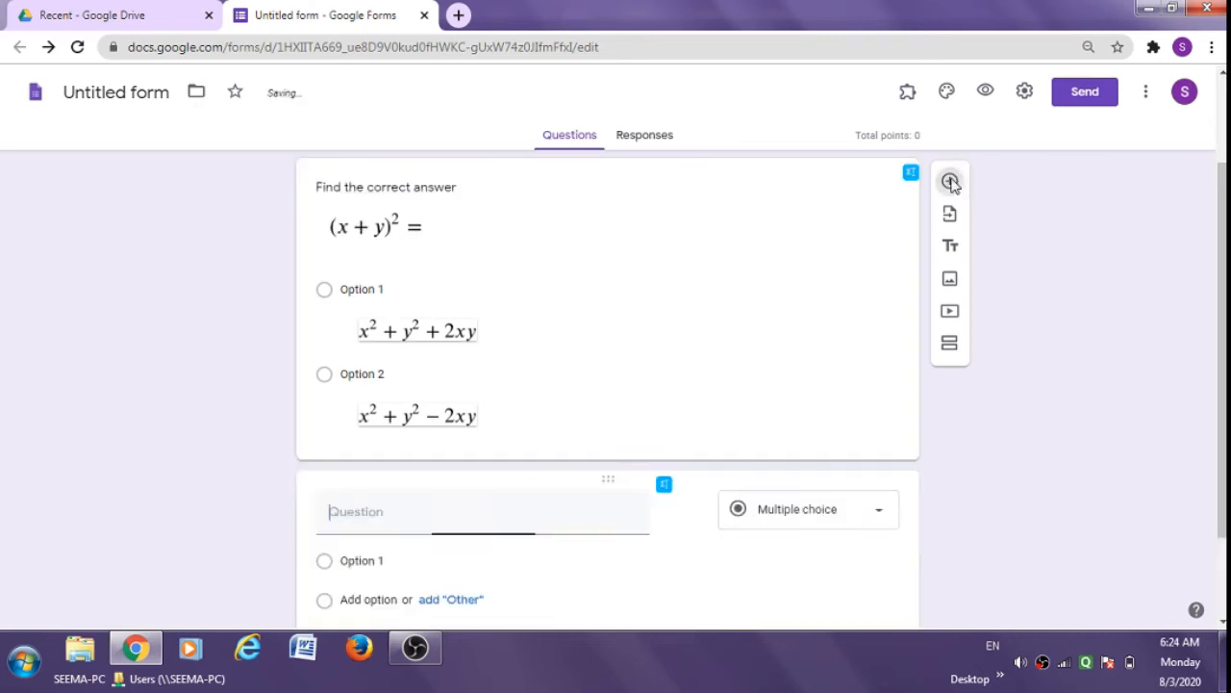
# Step: Go to codecogs.com in a new browser tab and open its online LaTeX equation editor
pyautogui.click(459, 15)
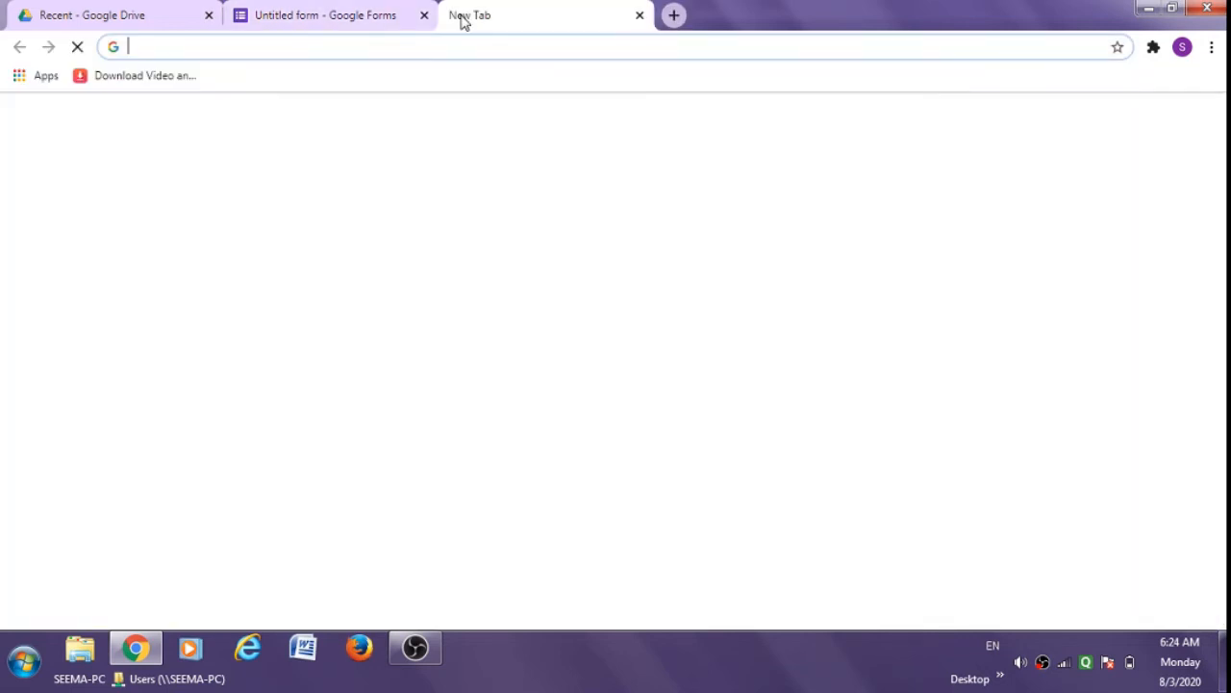
pyautogui.write('C')
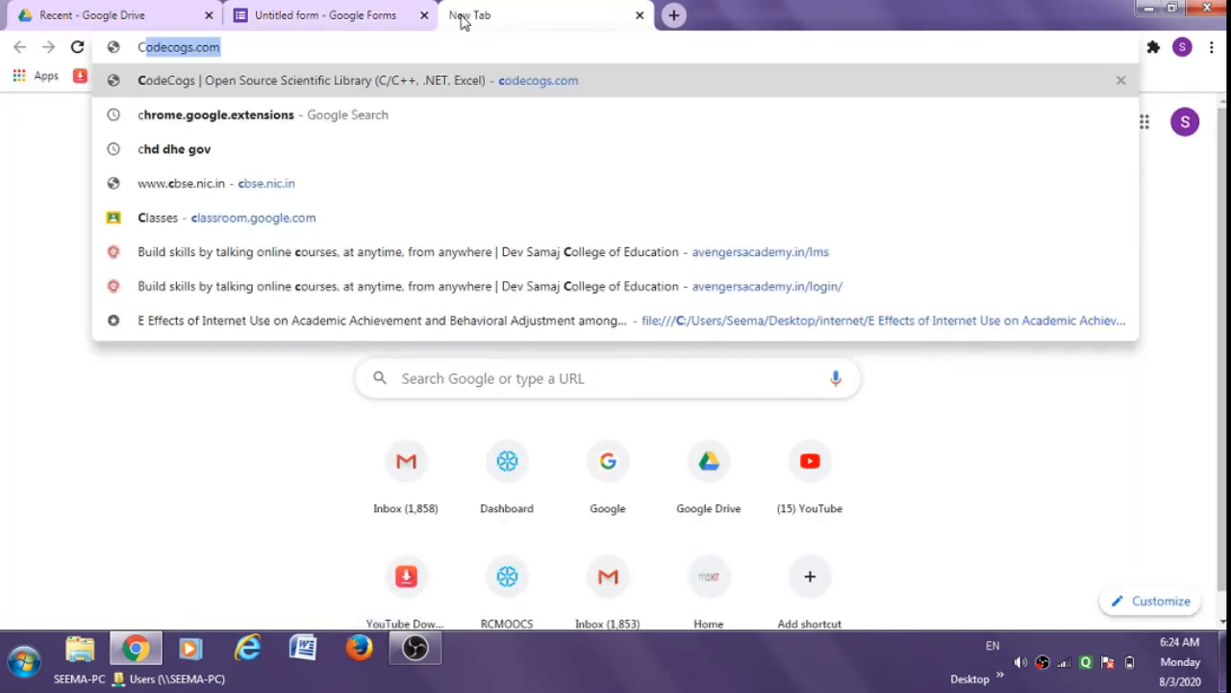
pyautogui.write('ode')
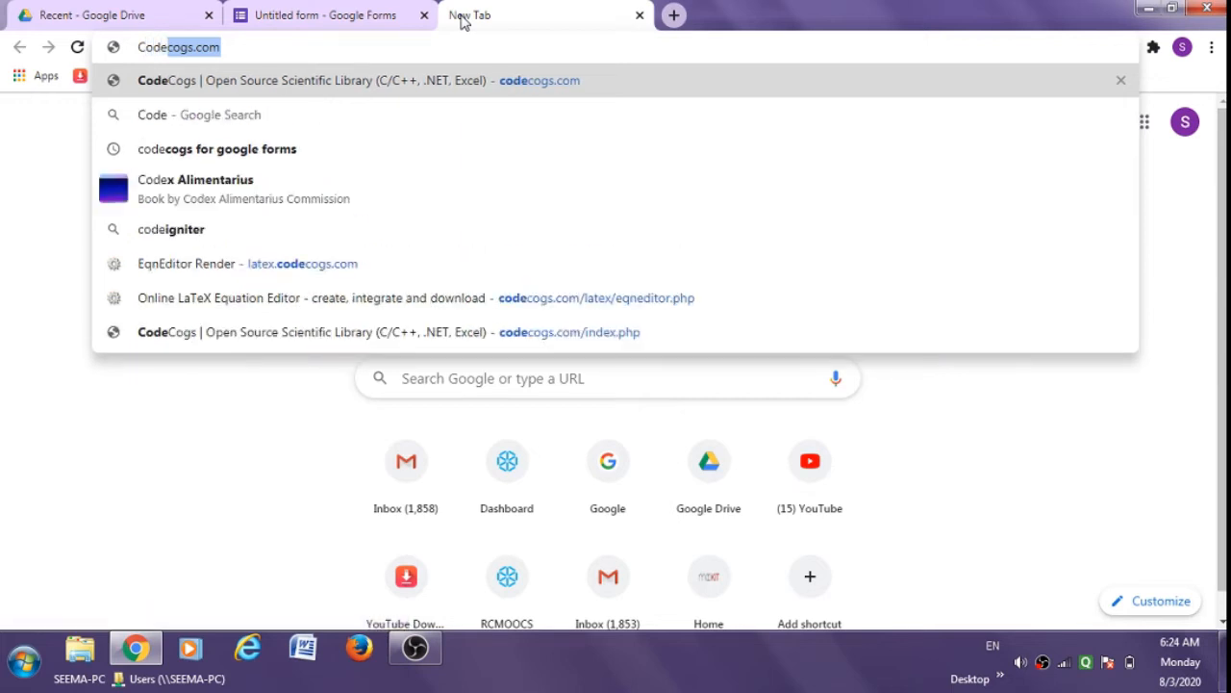
pyautogui.write('cogs')
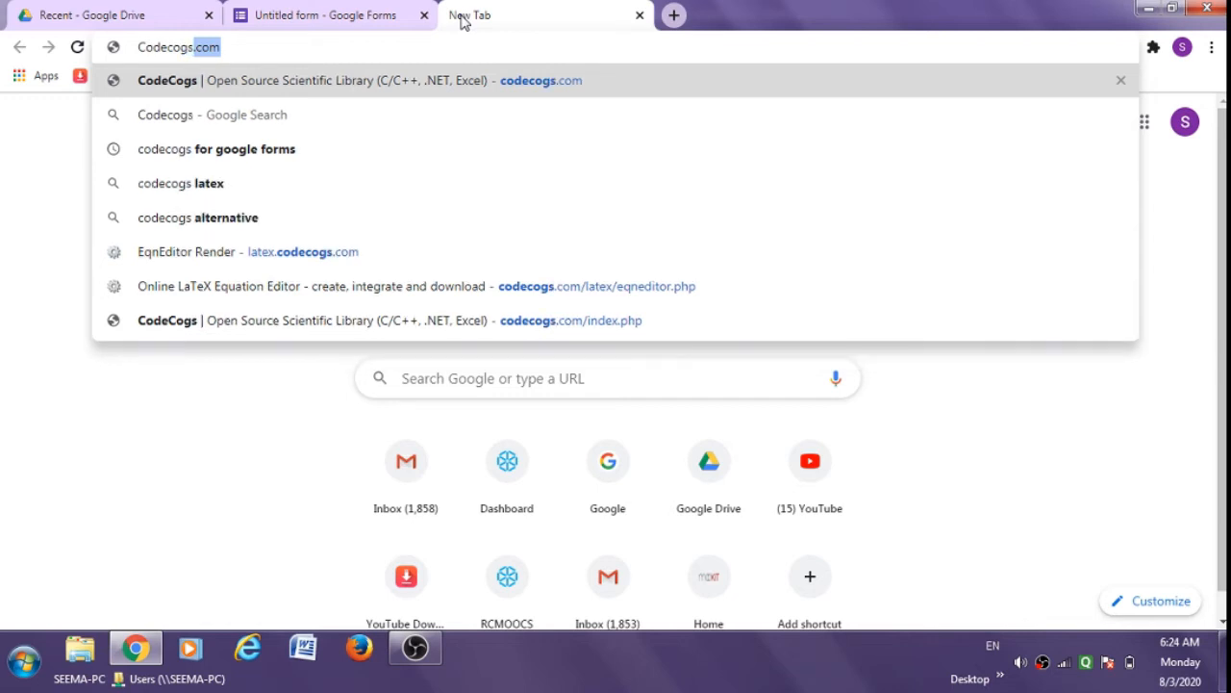
pyautogui.press('Return')
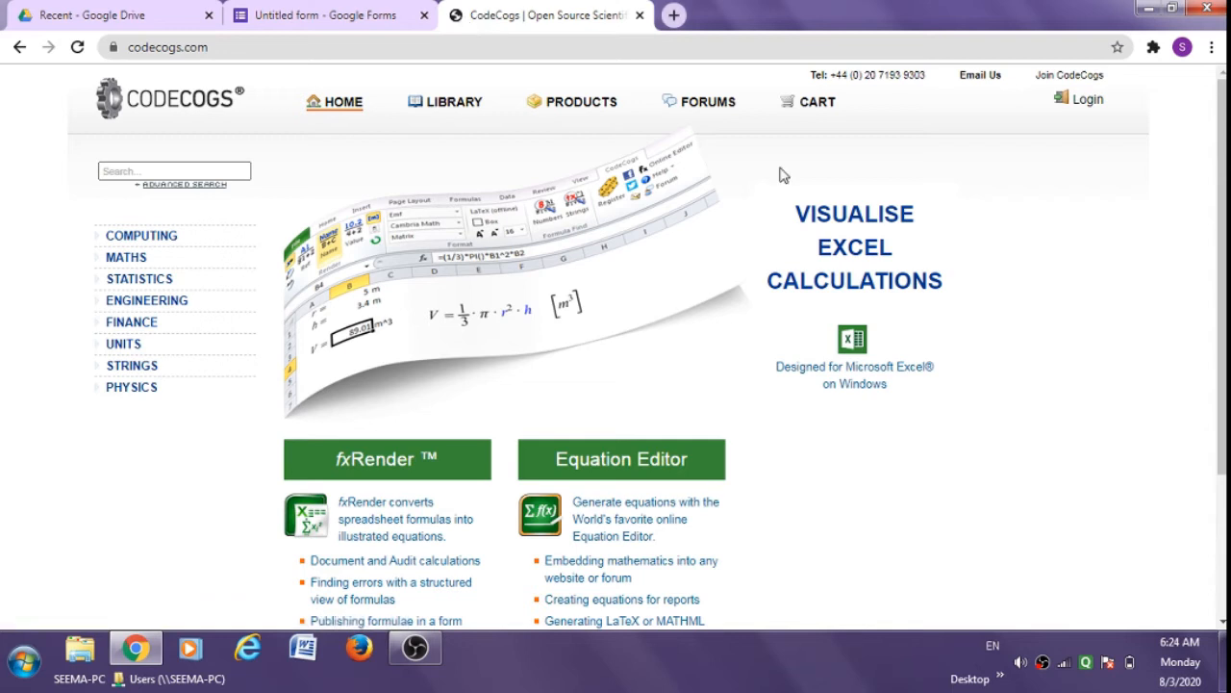
pyautogui.click(588, 464)
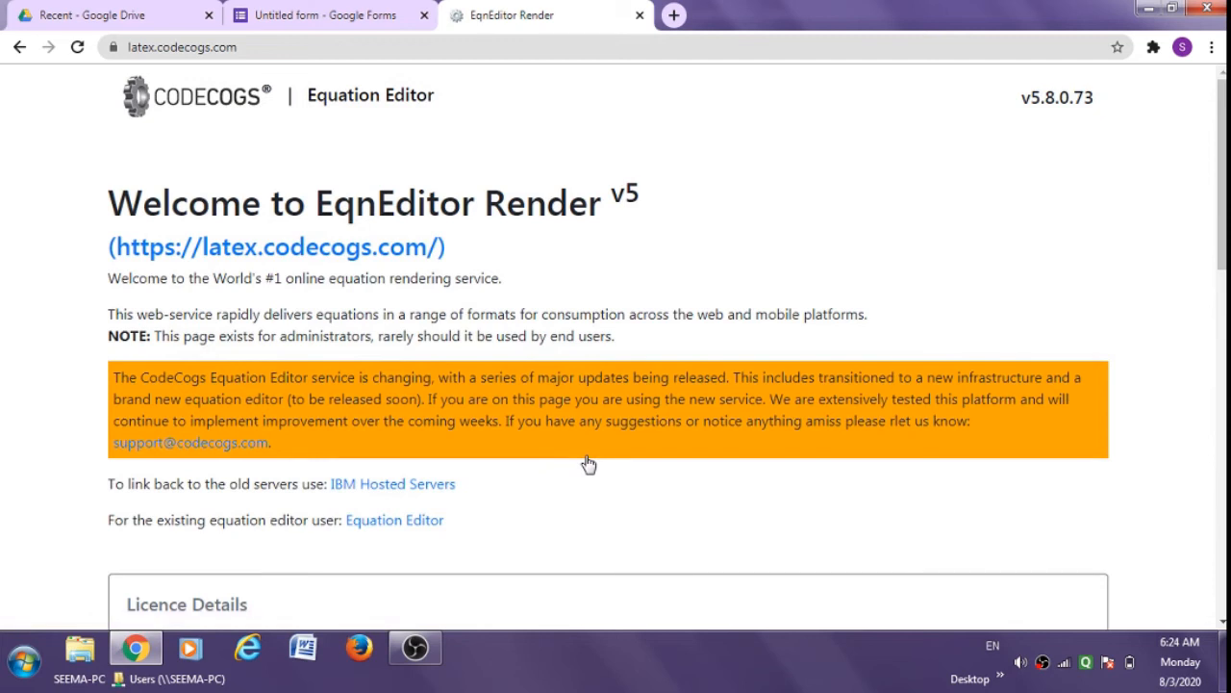
pyautogui.click(373, 528)
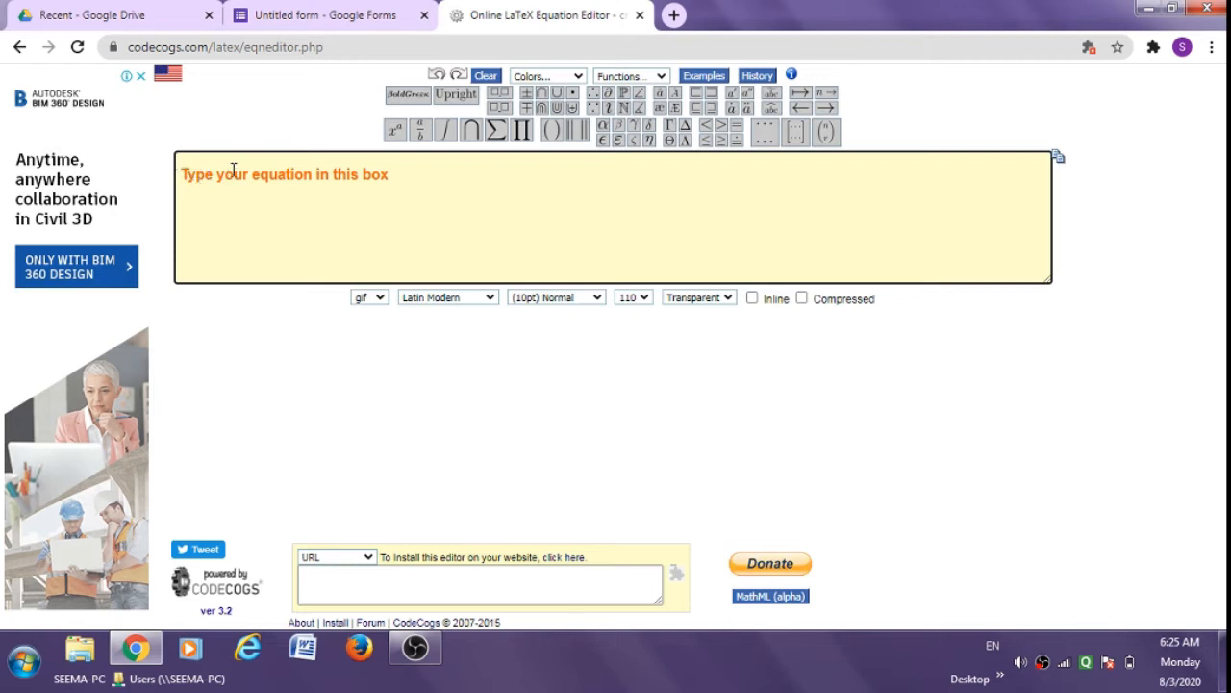
# Step: Build the equation \frac{5}{6}+\frac{7}{6}= from fraction templates in the CodeCogs editor and copy its URL link
pyautogui.moveTo(420, 134)
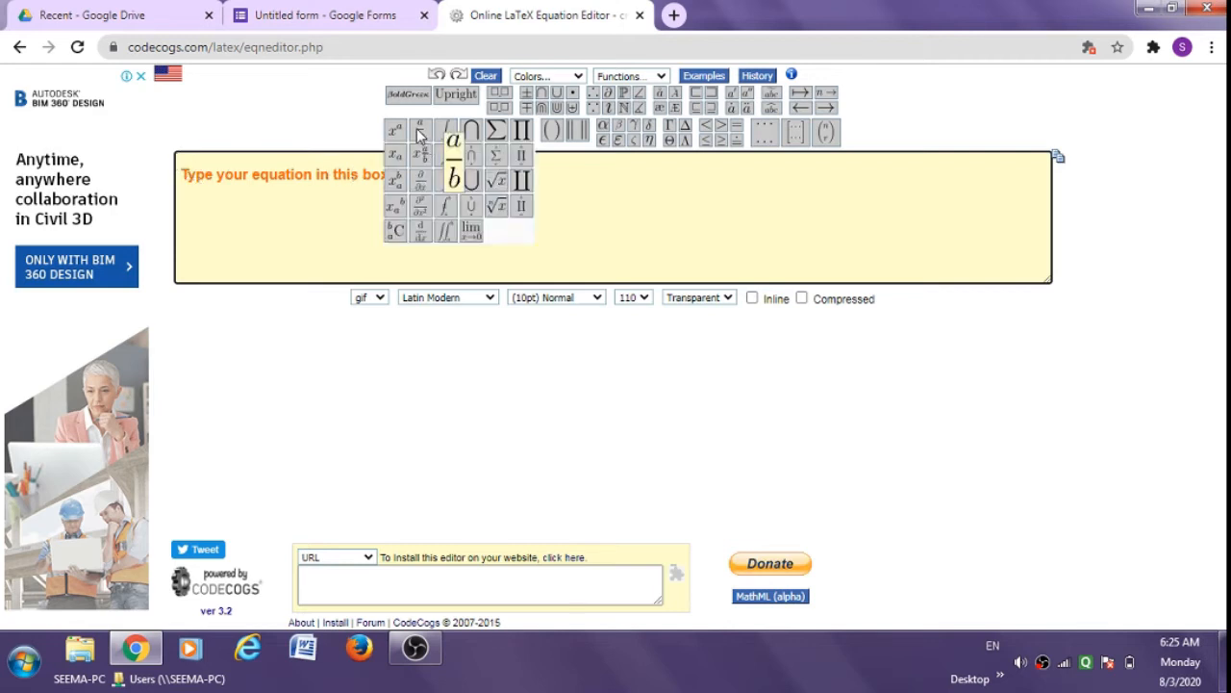
pyautogui.click(419, 135)
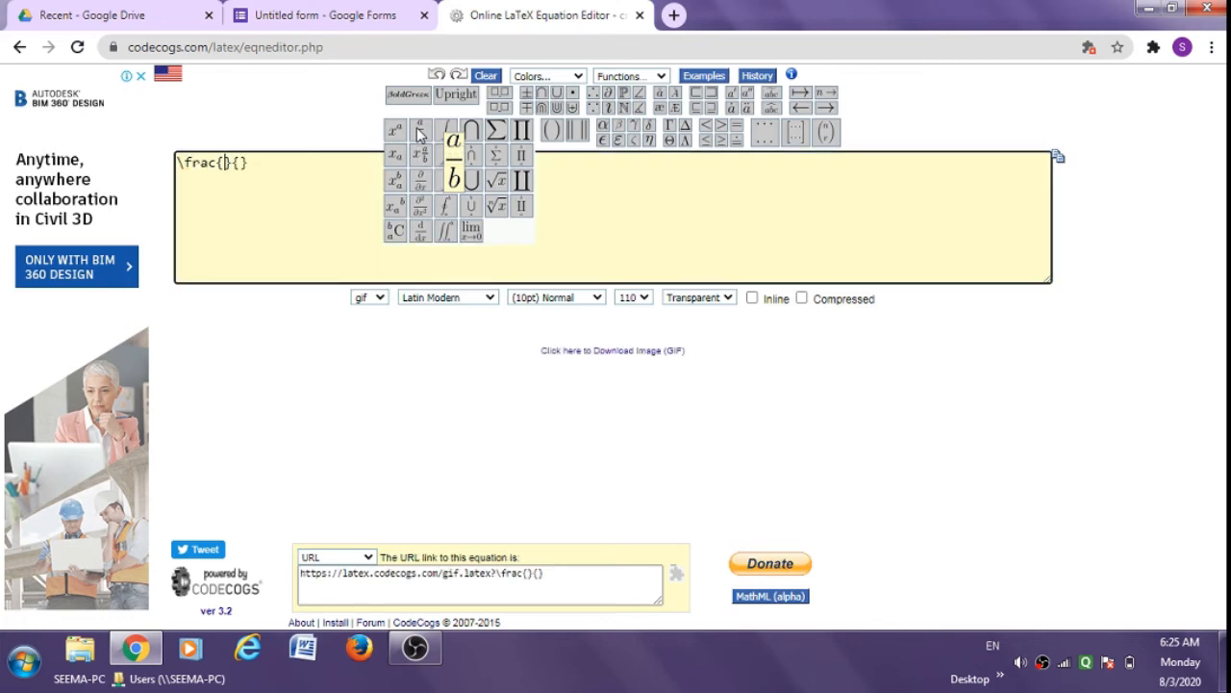
pyautogui.write('5')
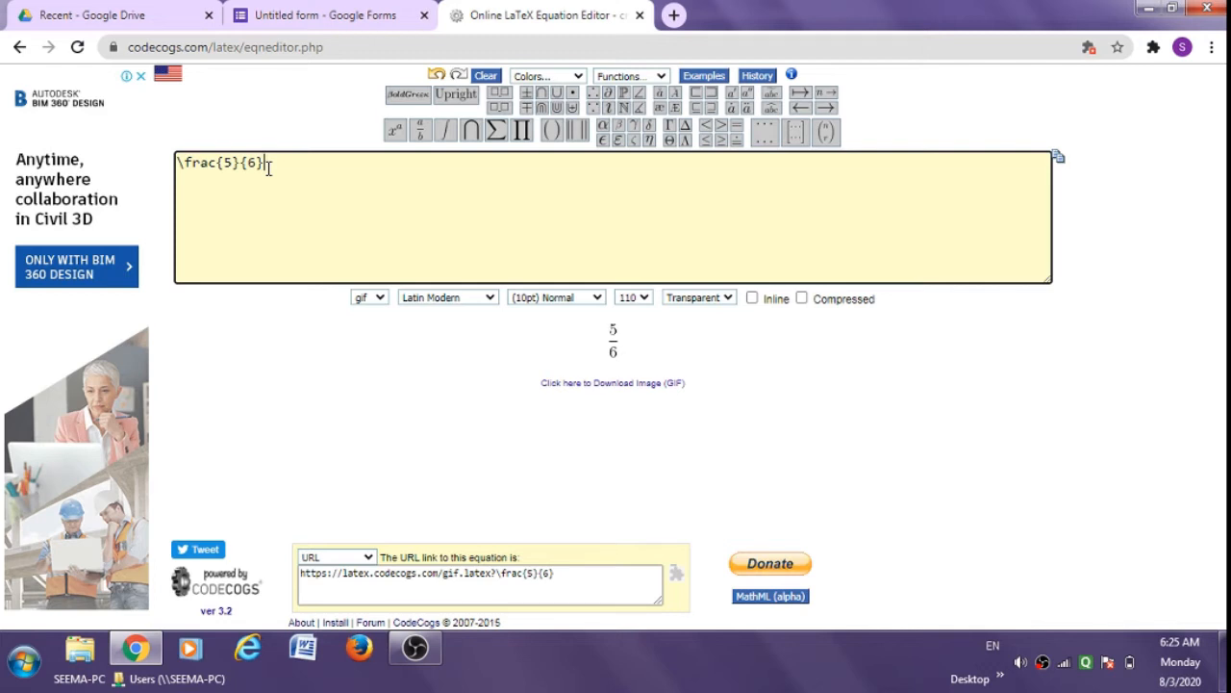
pyautogui.write('+')
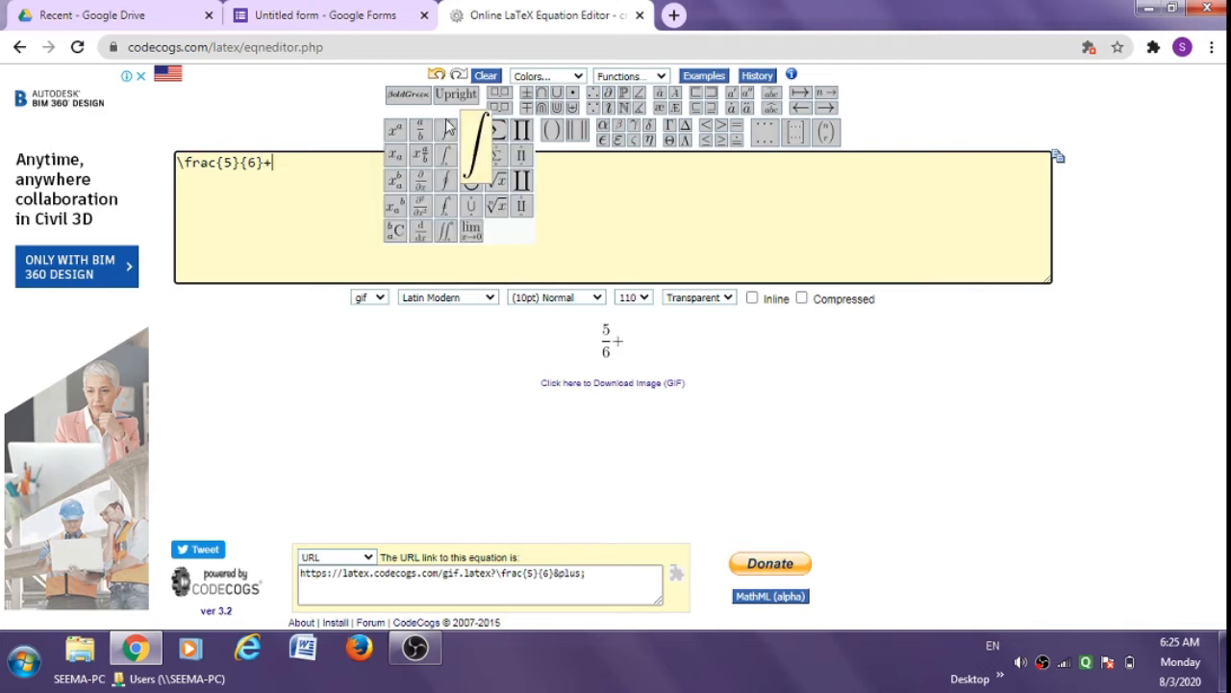
pyautogui.click(421, 131)
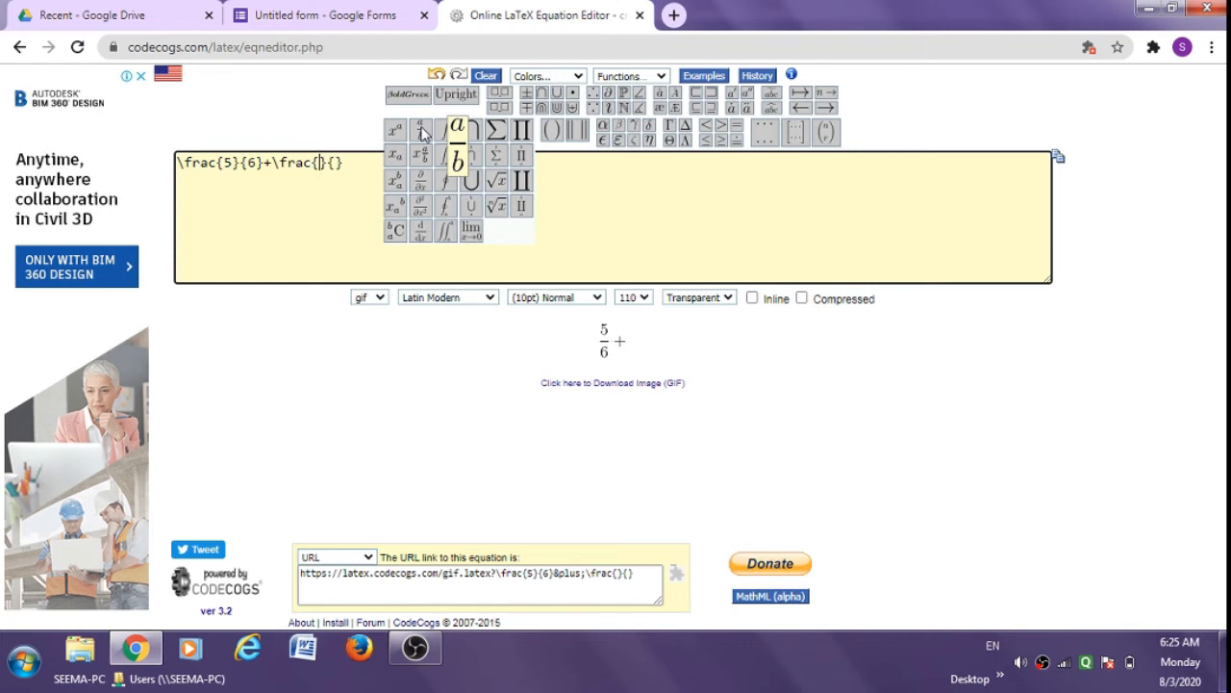
pyautogui.write('7')
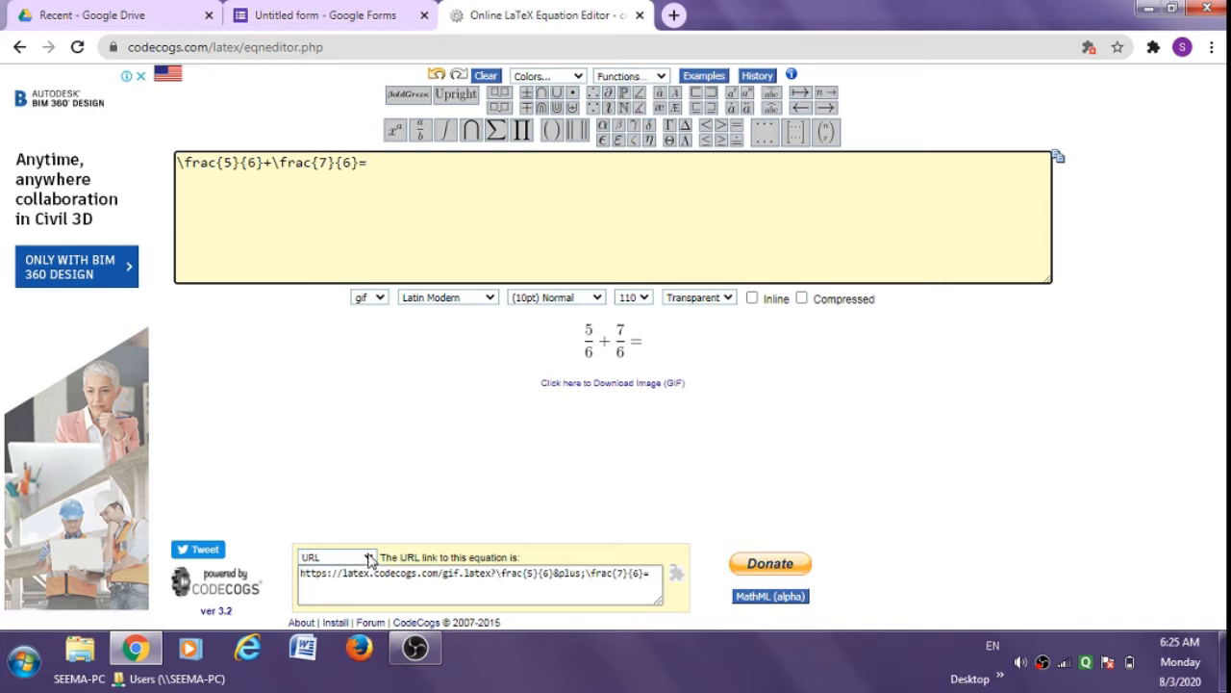
pyautogui.click(302, 573)
pyautogui.hotkey('ctrl', 'c')
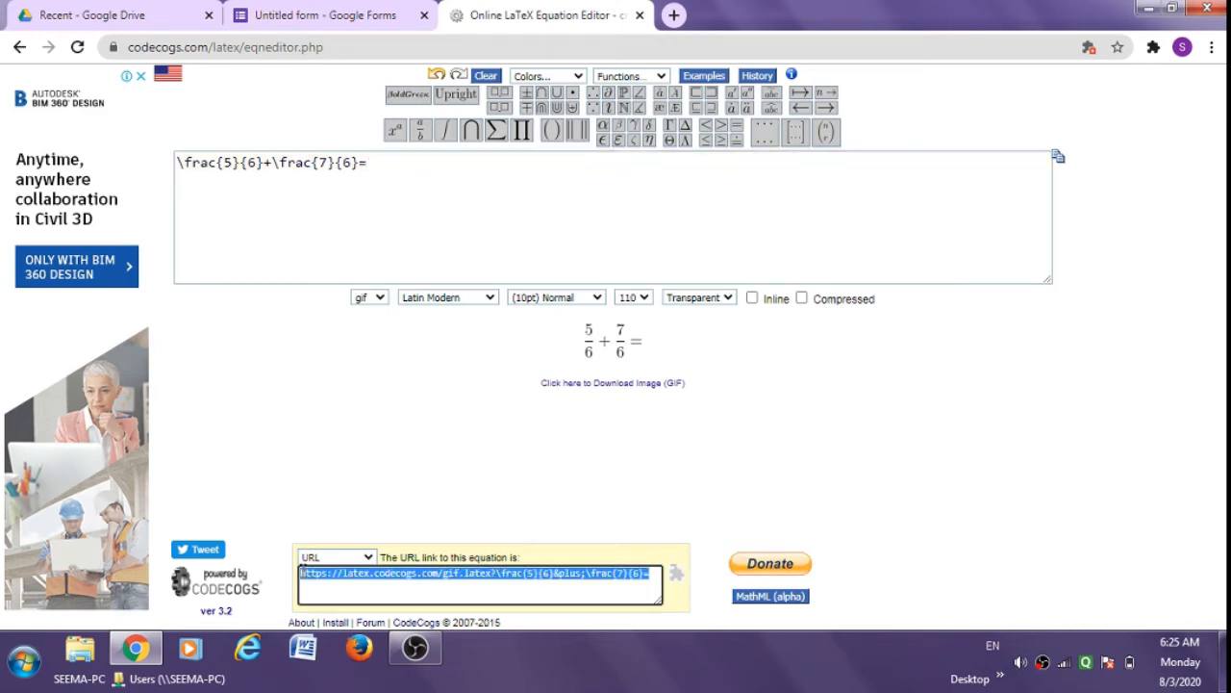
# Step: Switch back to the Google Forms tab and set the second question's text to "Find the value of"
pyautogui.click(369, 15)
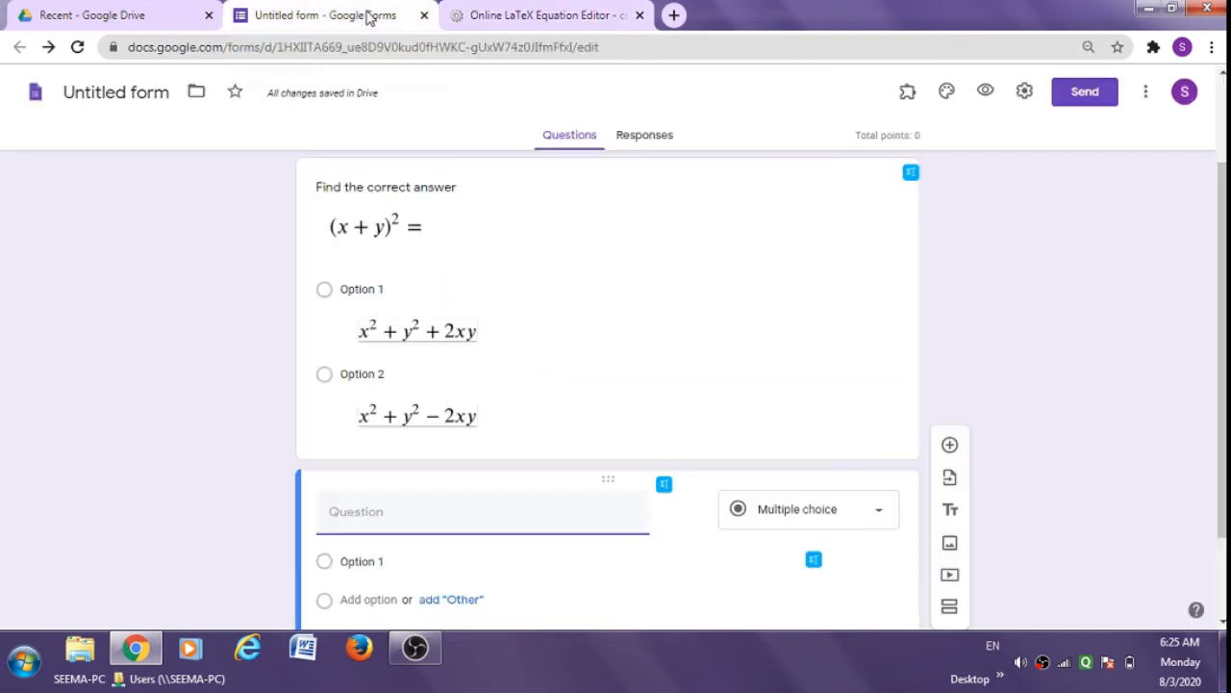
pyautogui.moveTo(644, 516)
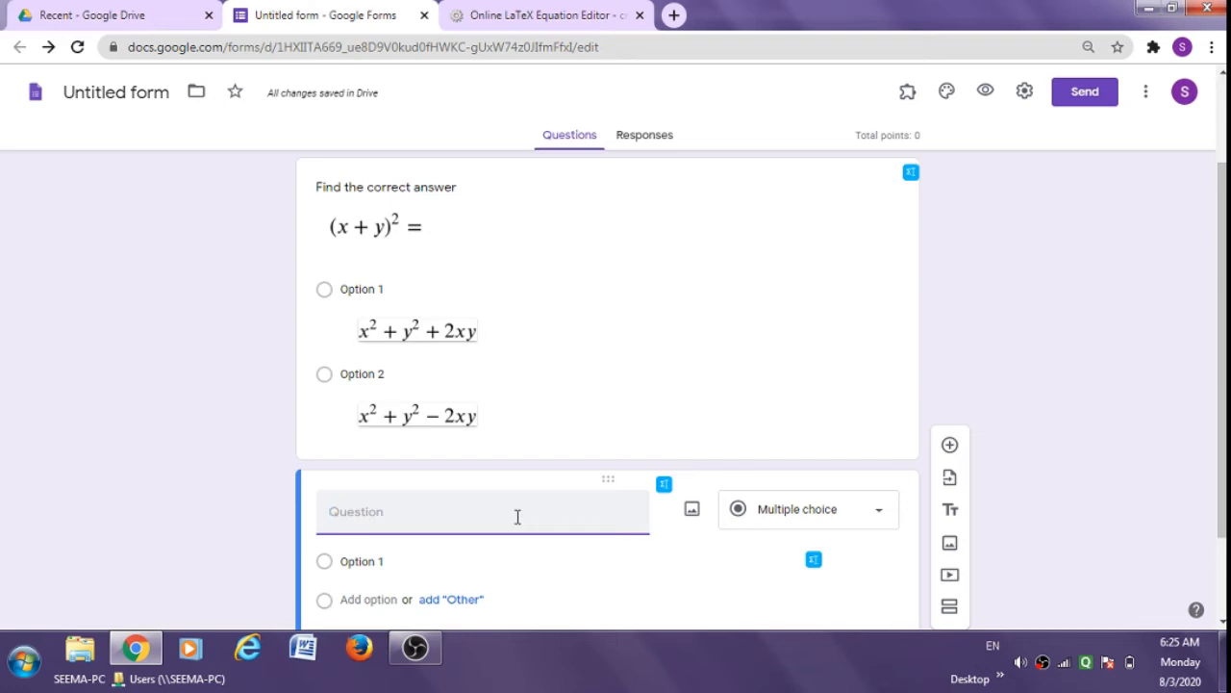
pyautogui.write('Find ')
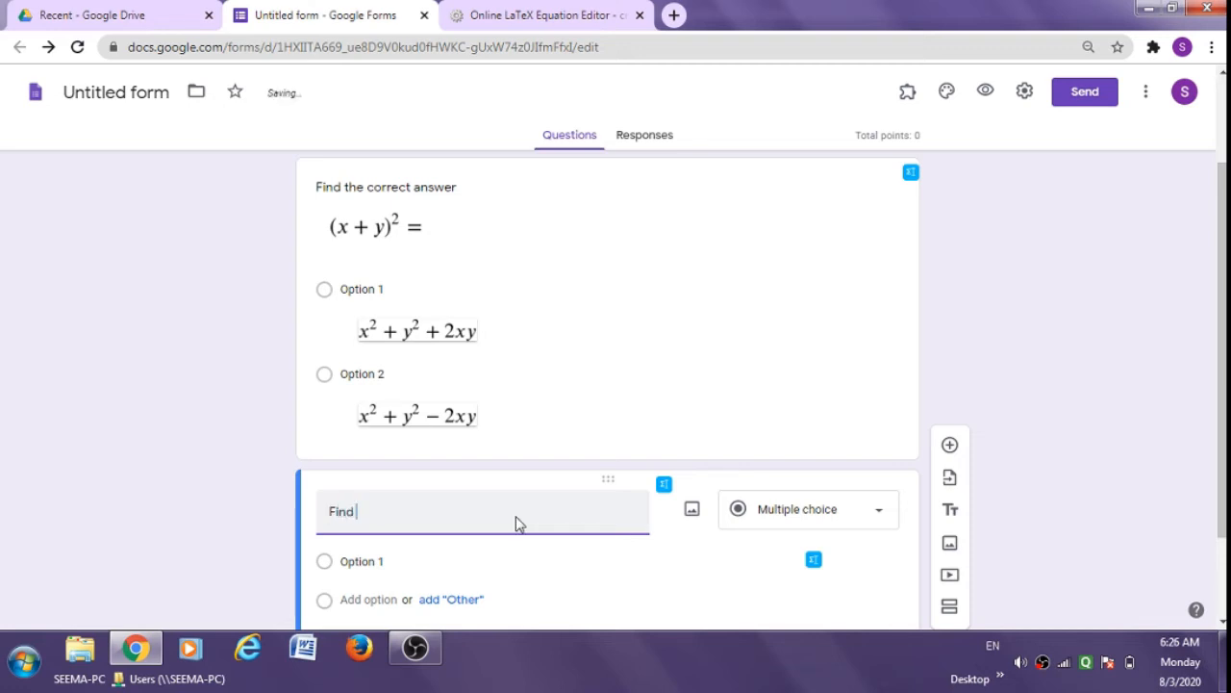
pyautogui.write('the value of')
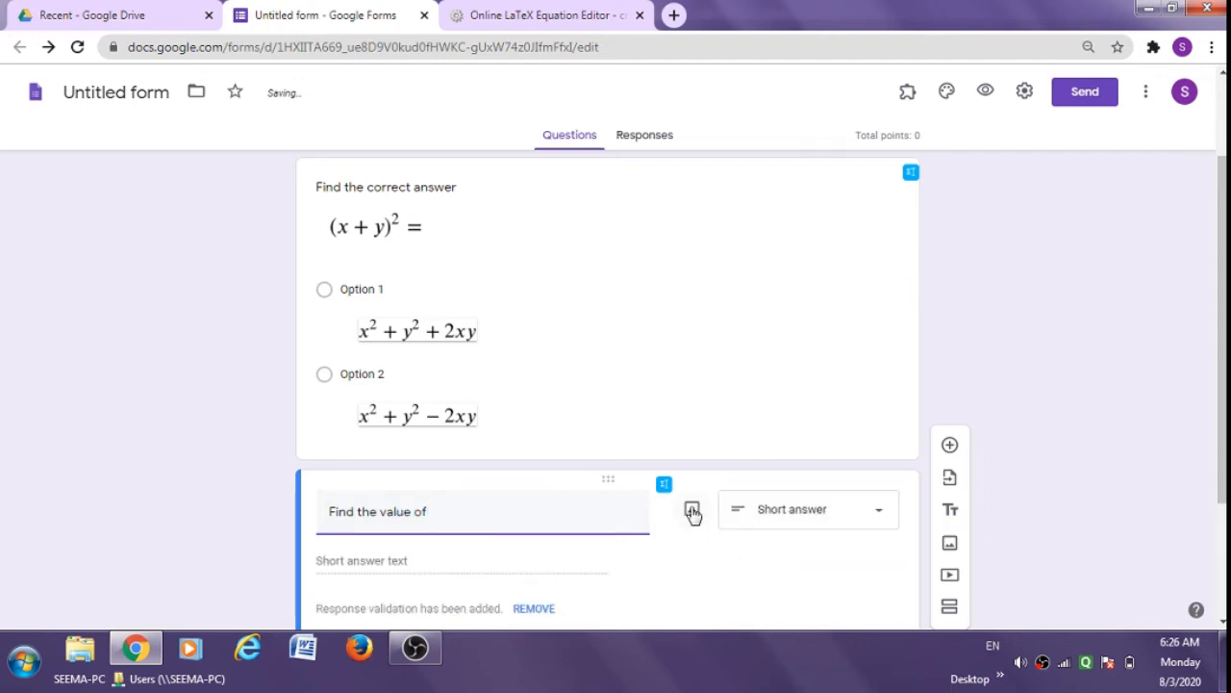
# Step: Insert the CodeCogs equation image into the second question by pasting its copied URL
pyautogui.click(692, 510)
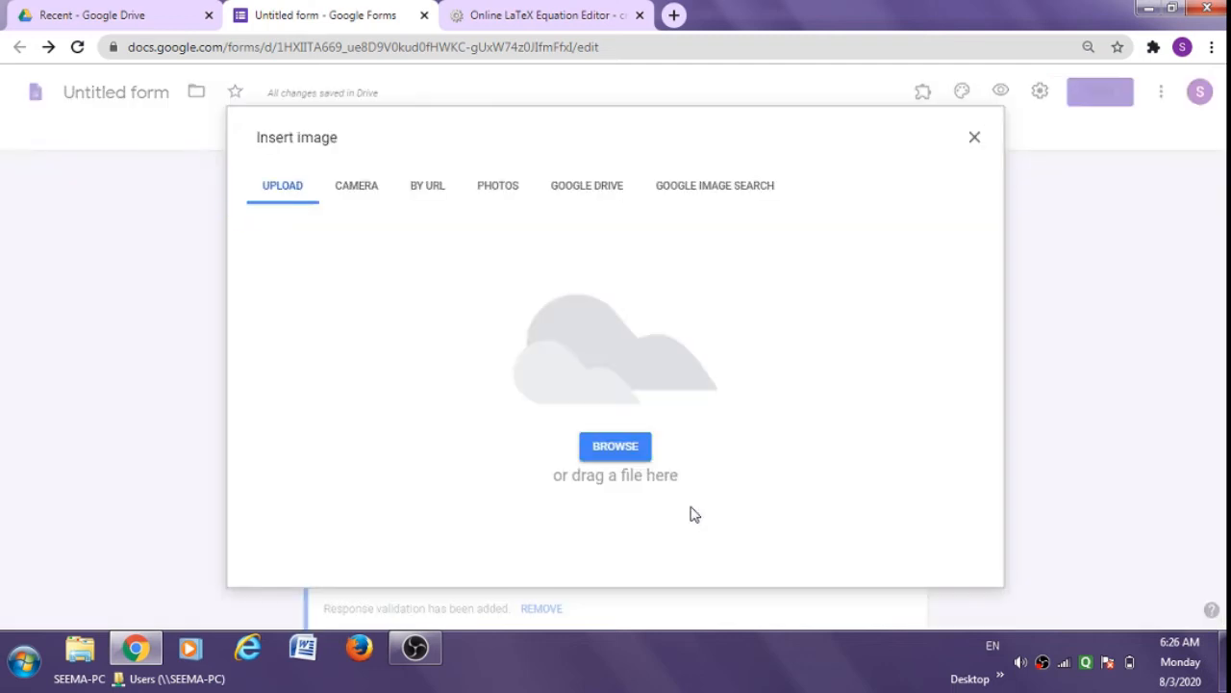
pyautogui.click(429, 188)
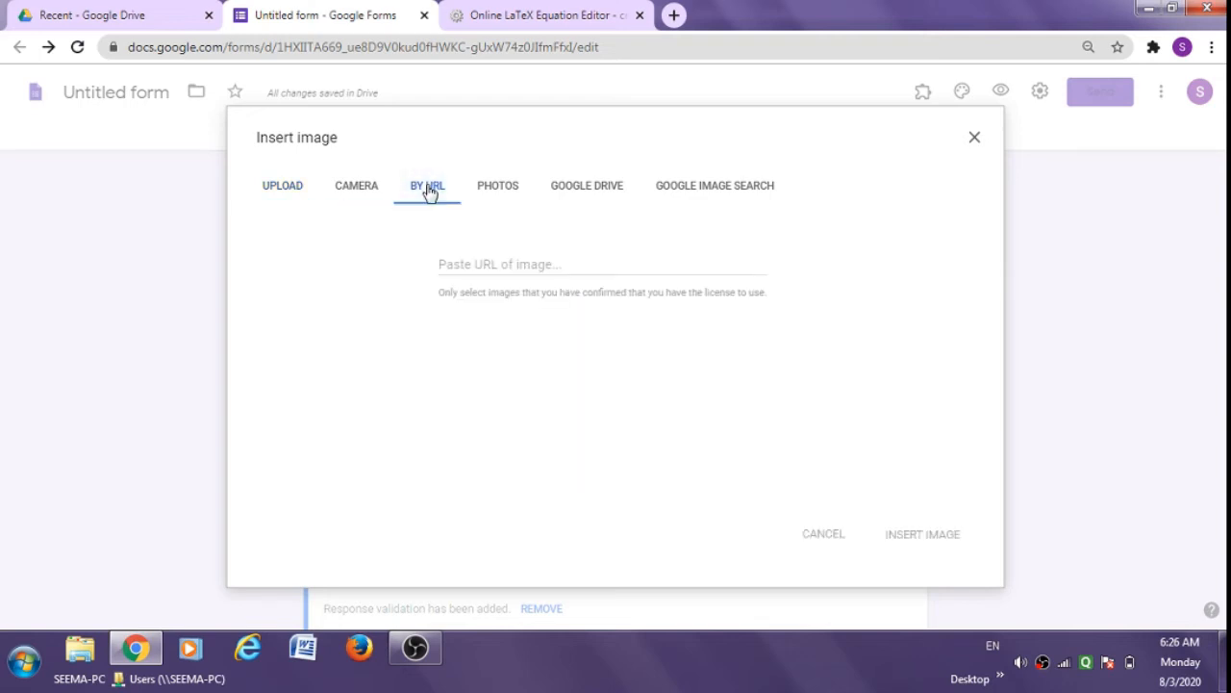
pyautogui.click(446, 263)
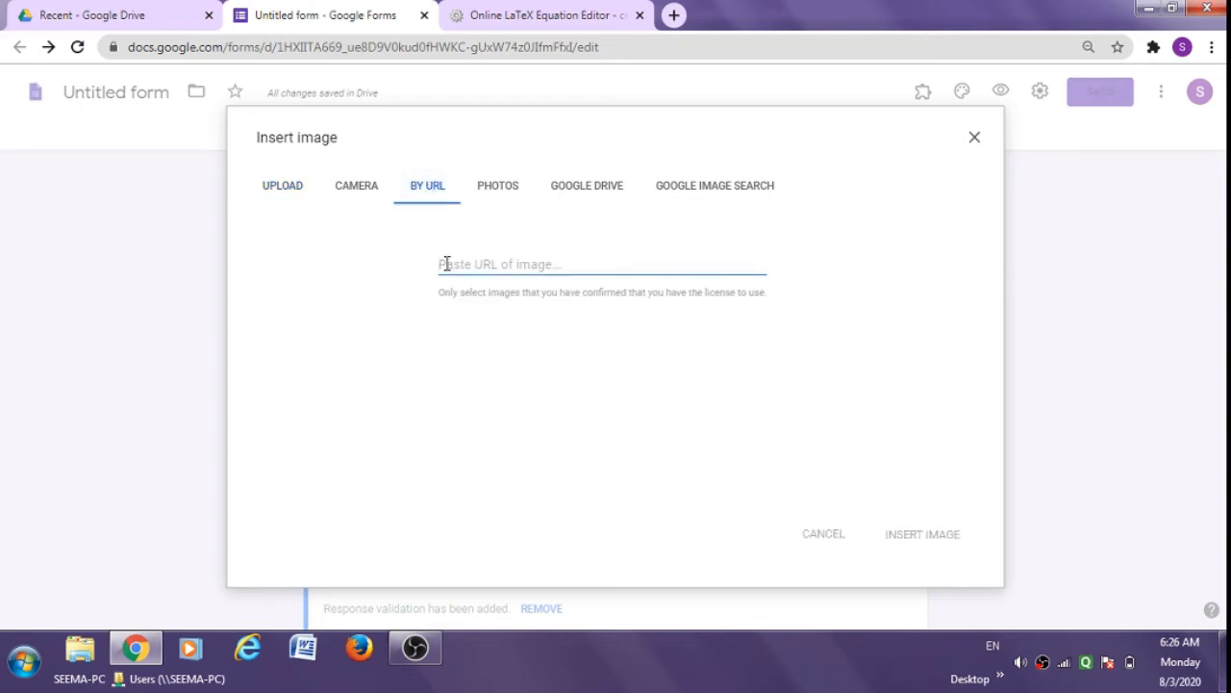
pyautogui.hotkey('ctrl', 'v')
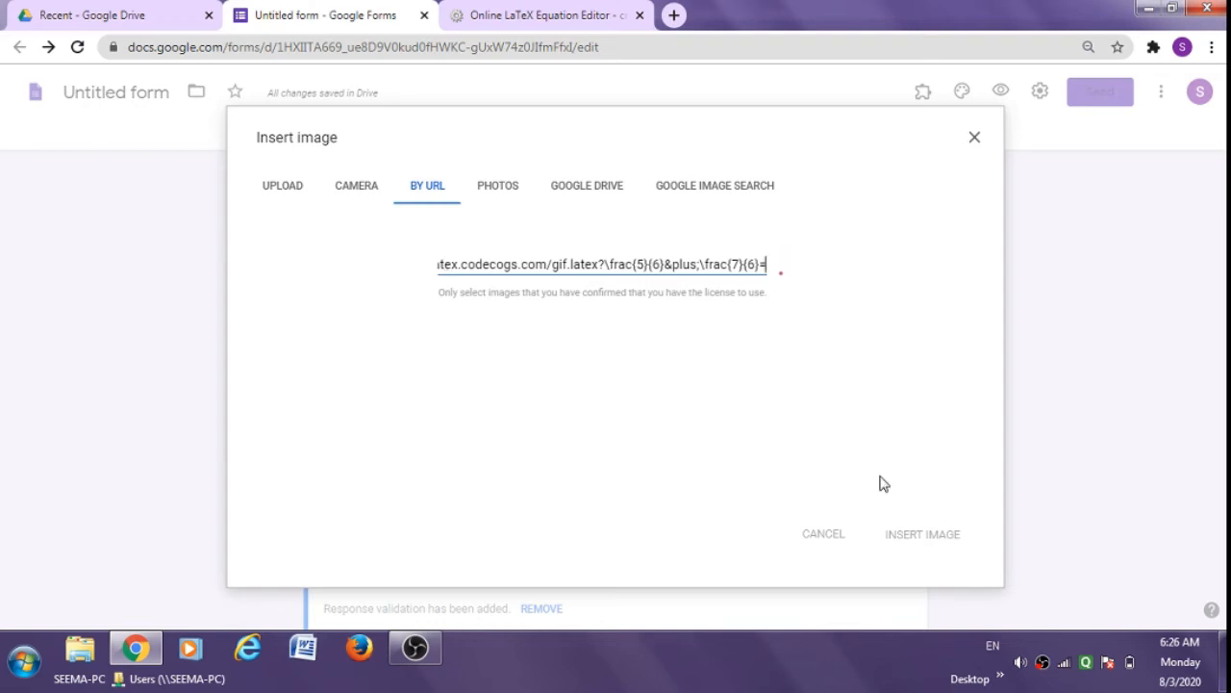
pyautogui.click(902, 541)
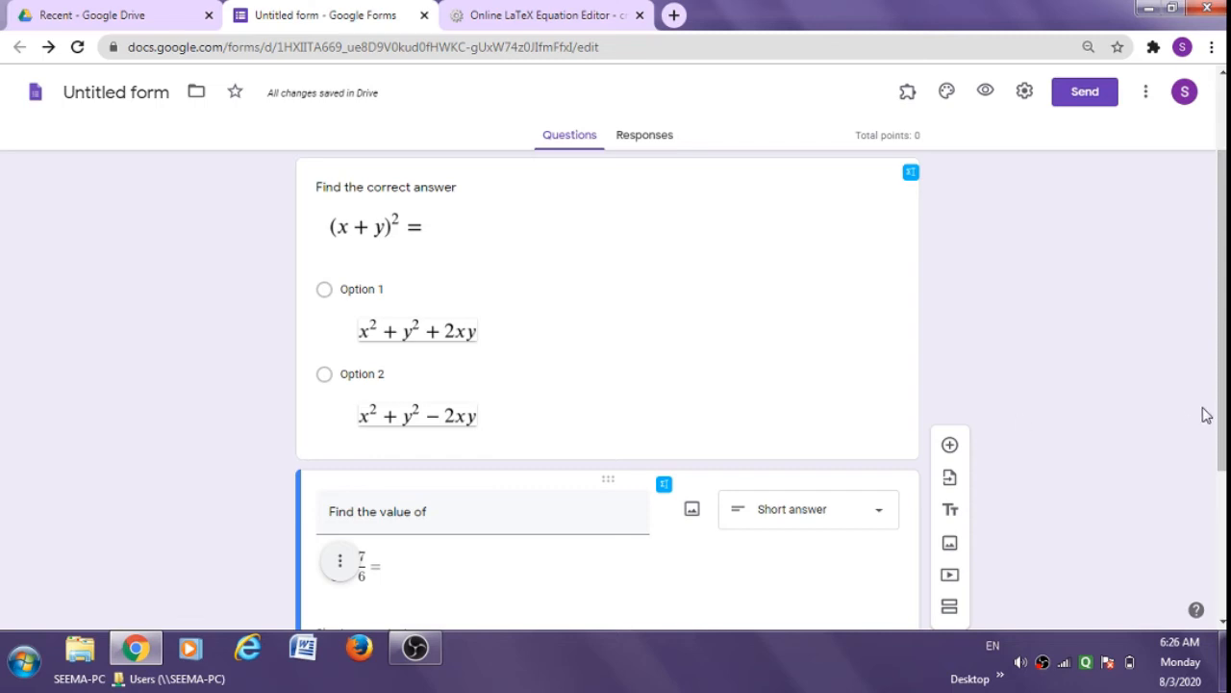
pyautogui.moveTo(1222, 421); pyautogui.dragTo(1224, 498)
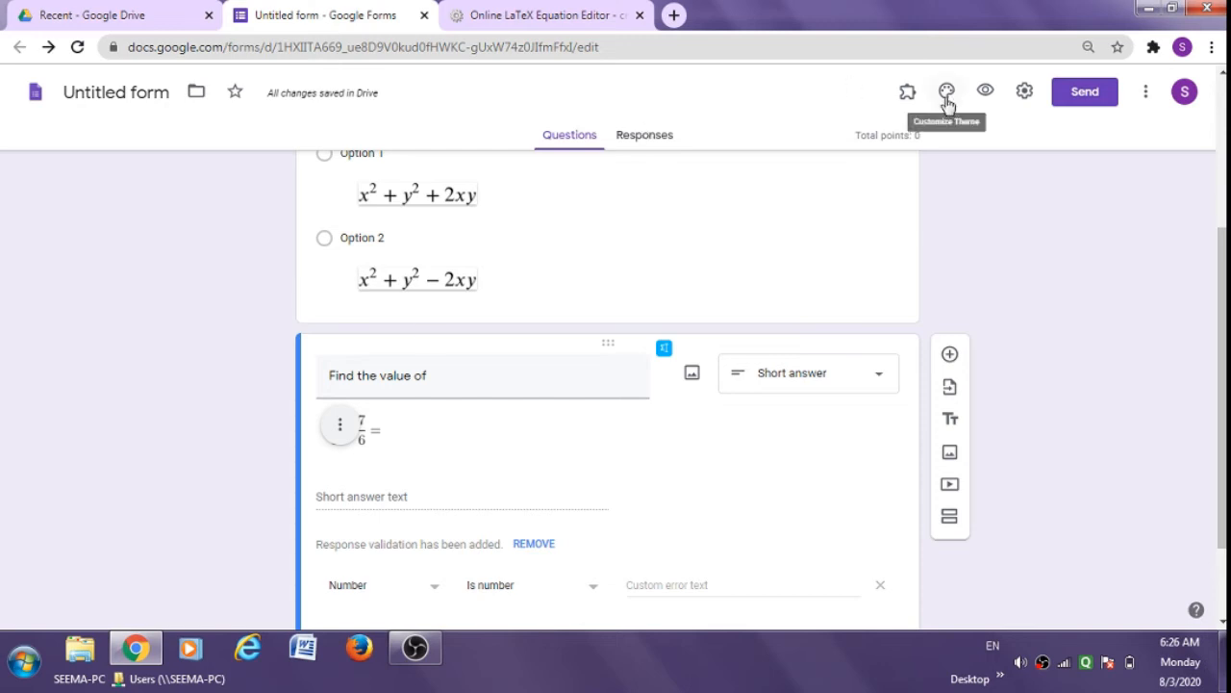
# Step: Preview the form to check both equation questions, then close the CodeCogs and preview tabs
pyautogui.click(986, 93)
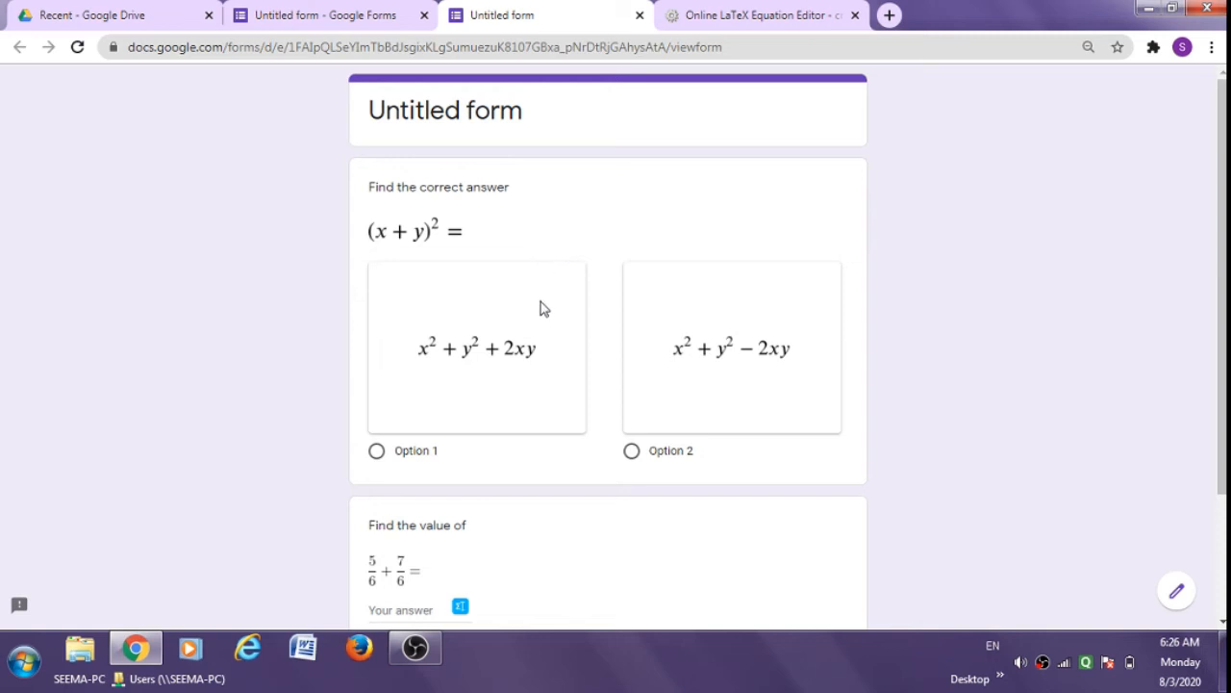
pyautogui.scroll(-2, 1222, 346)
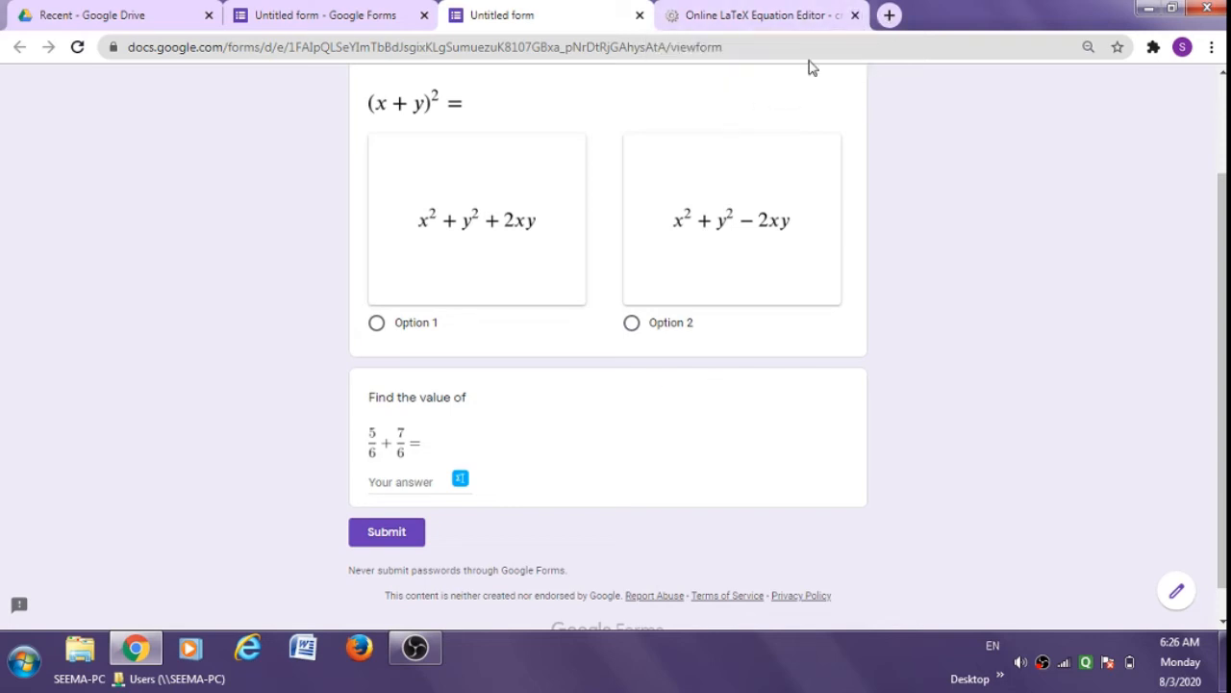
pyautogui.click(854, 16)
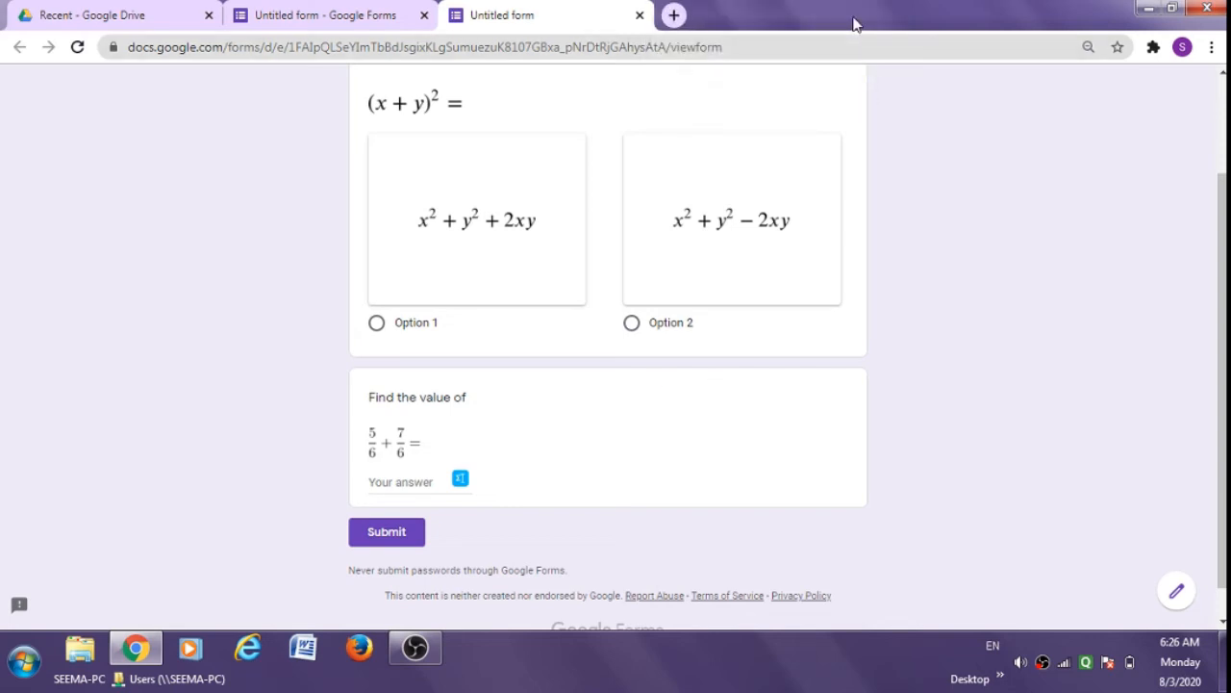
pyautogui.click(640, 15)
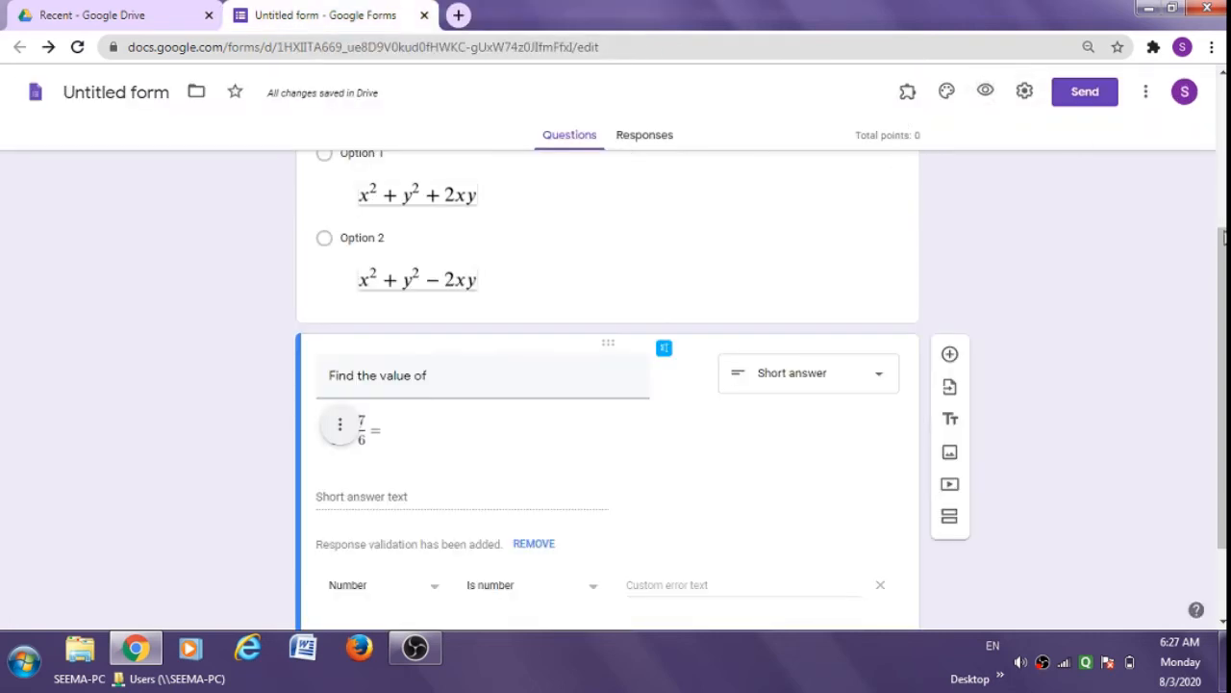
# Step: Look through the G Suite Marketplace add-ons for Forms and the list of add-ons already installed for the form
pyautogui.moveTo(1216, 244); pyautogui.dragTo(1222, 193)
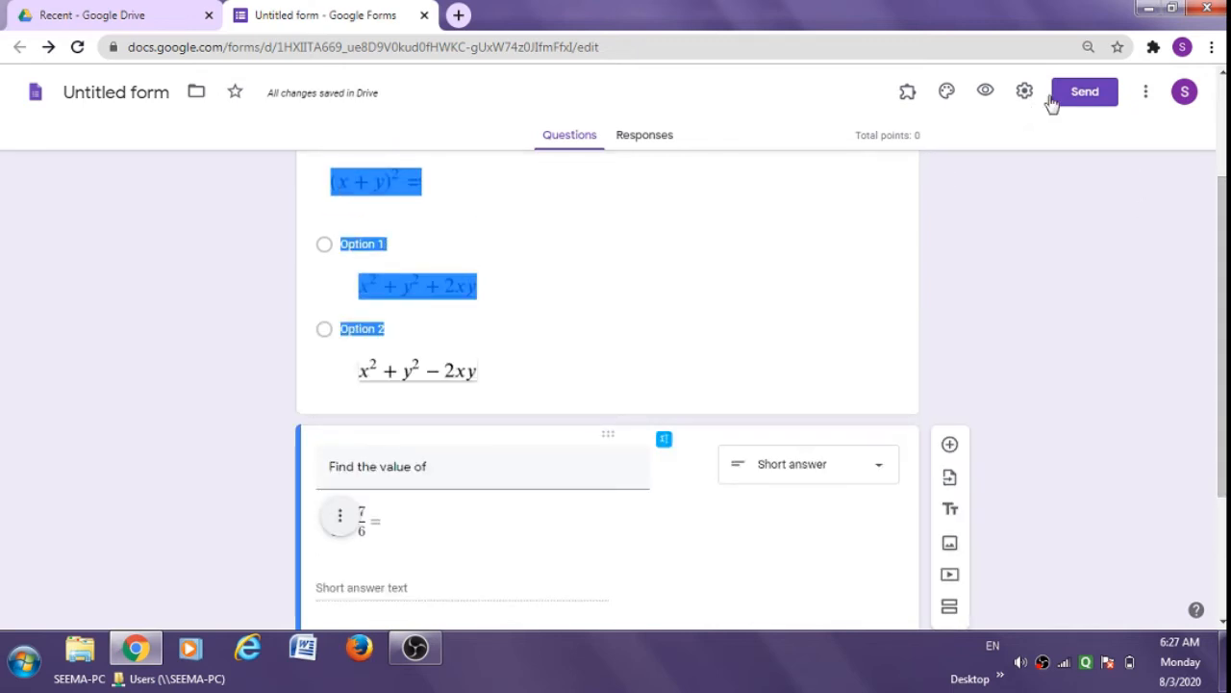
pyautogui.click(1148, 96)
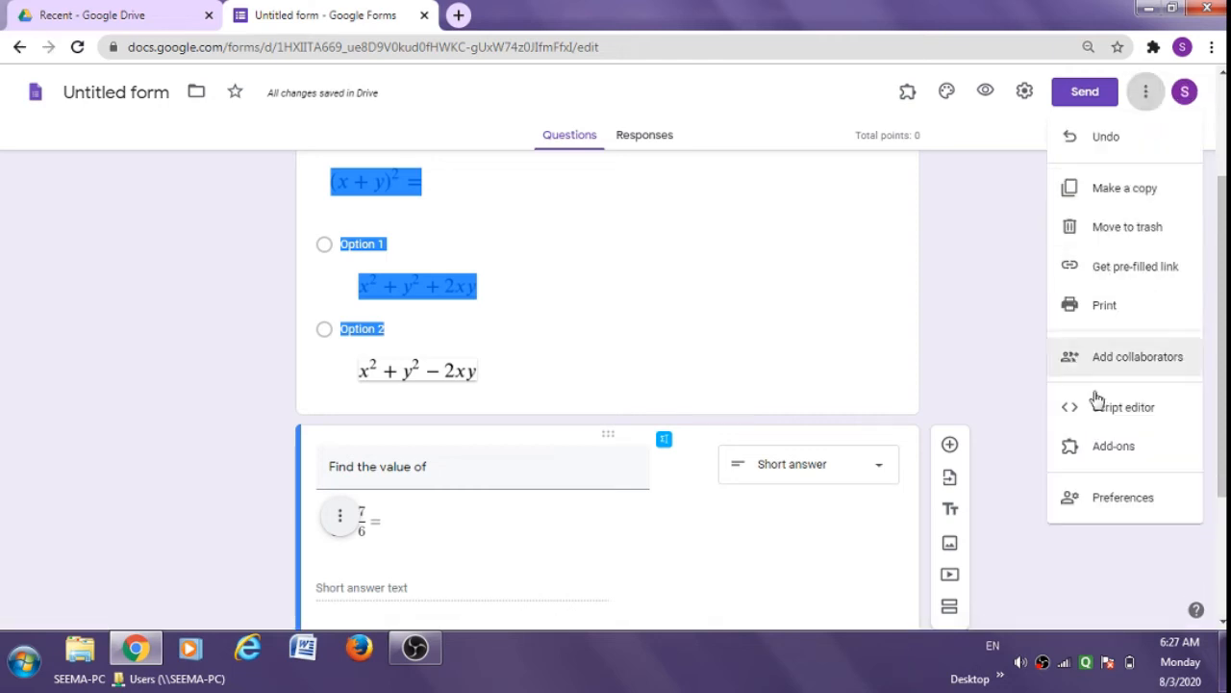
pyautogui.click(1095, 448)
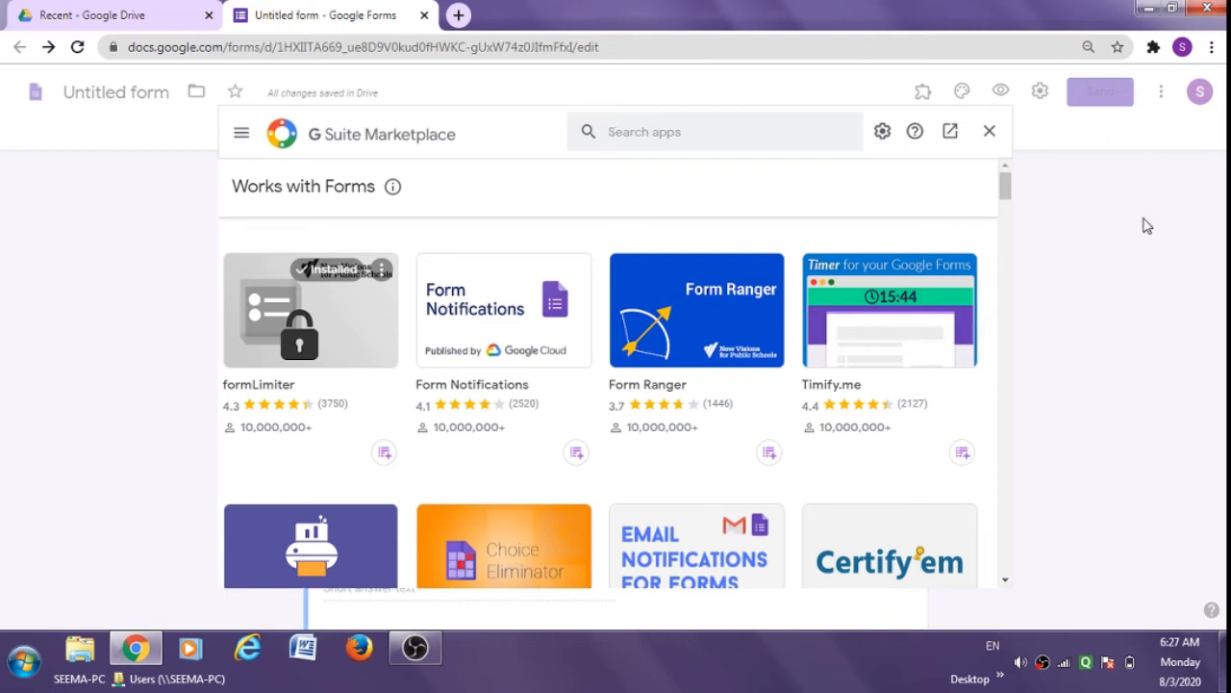
pyautogui.click(991, 131)
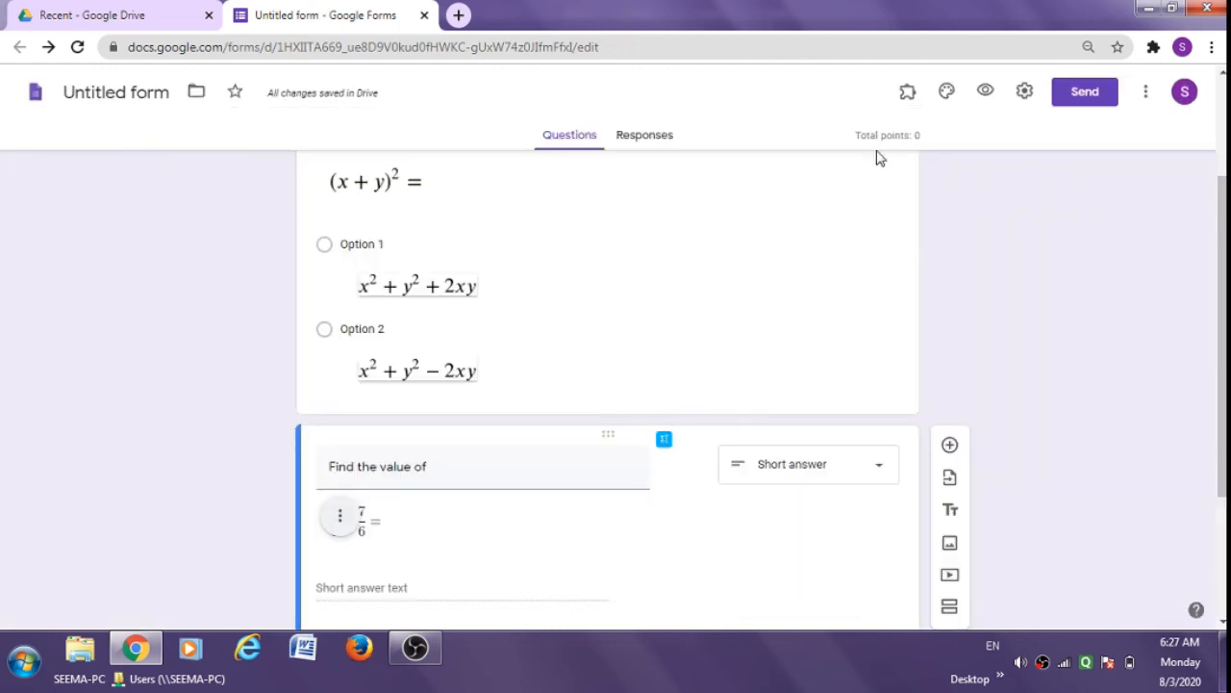
pyautogui.click(904, 96)
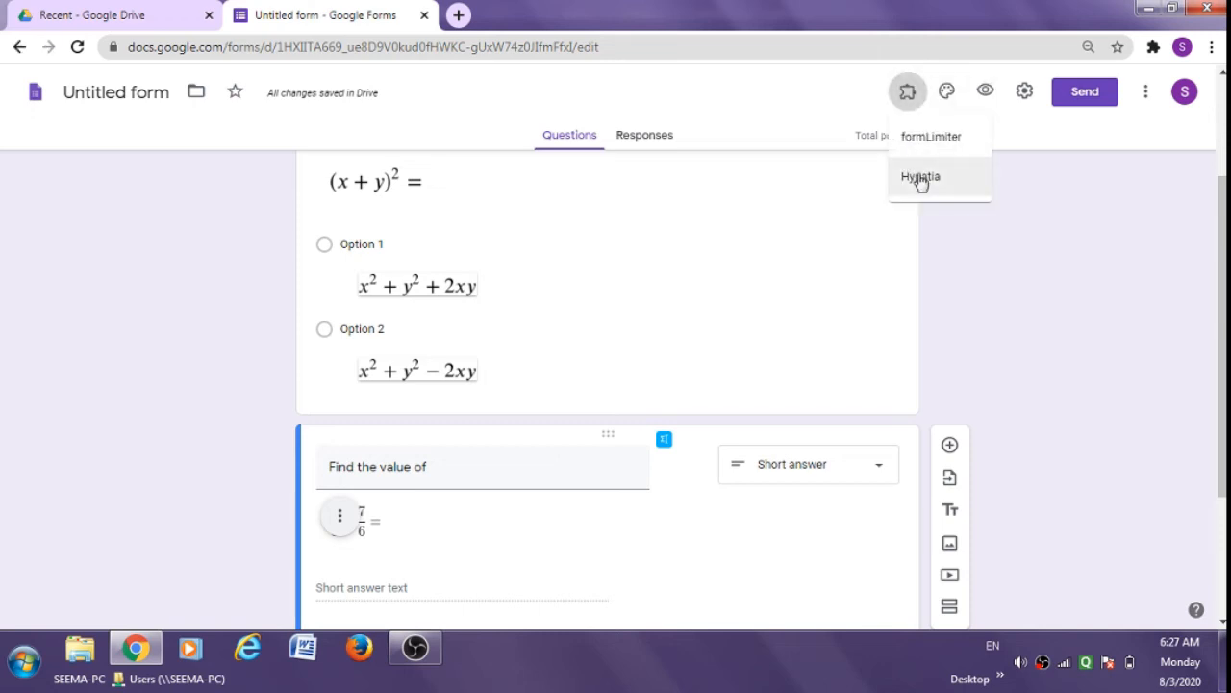
pyautogui.click(1116, 338)
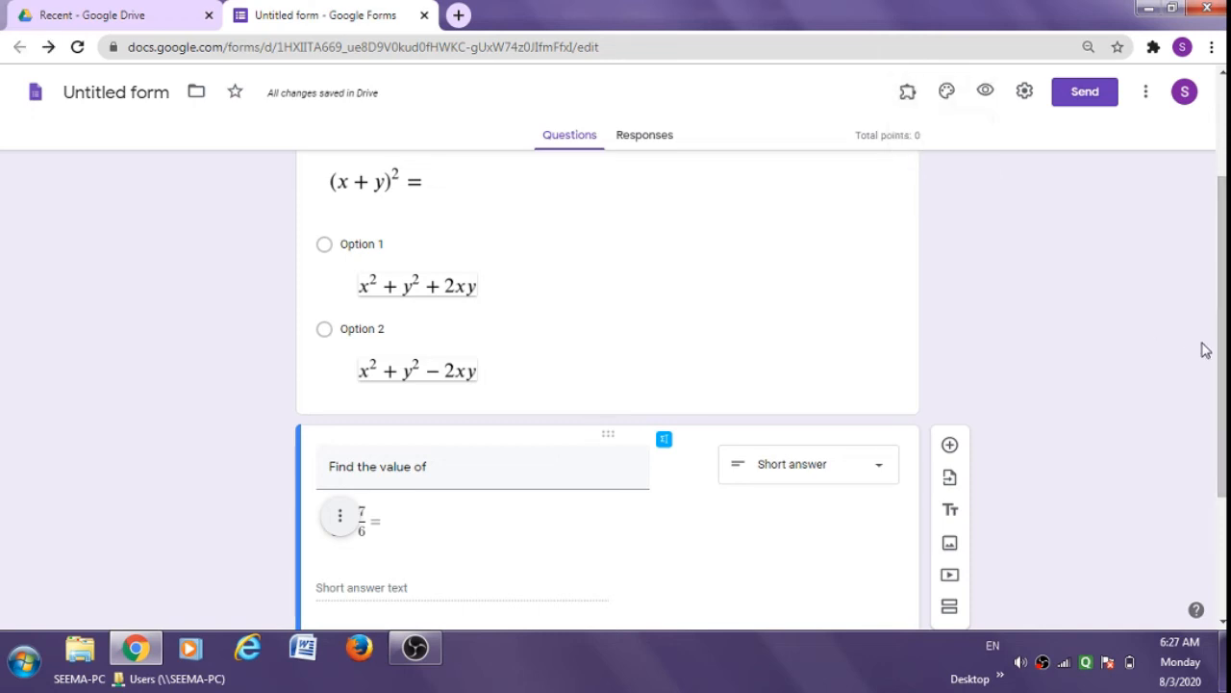
# Step: Add a new multiple-choice question below the fraction question
pyautogui.scroll(-2, 1107, 558)
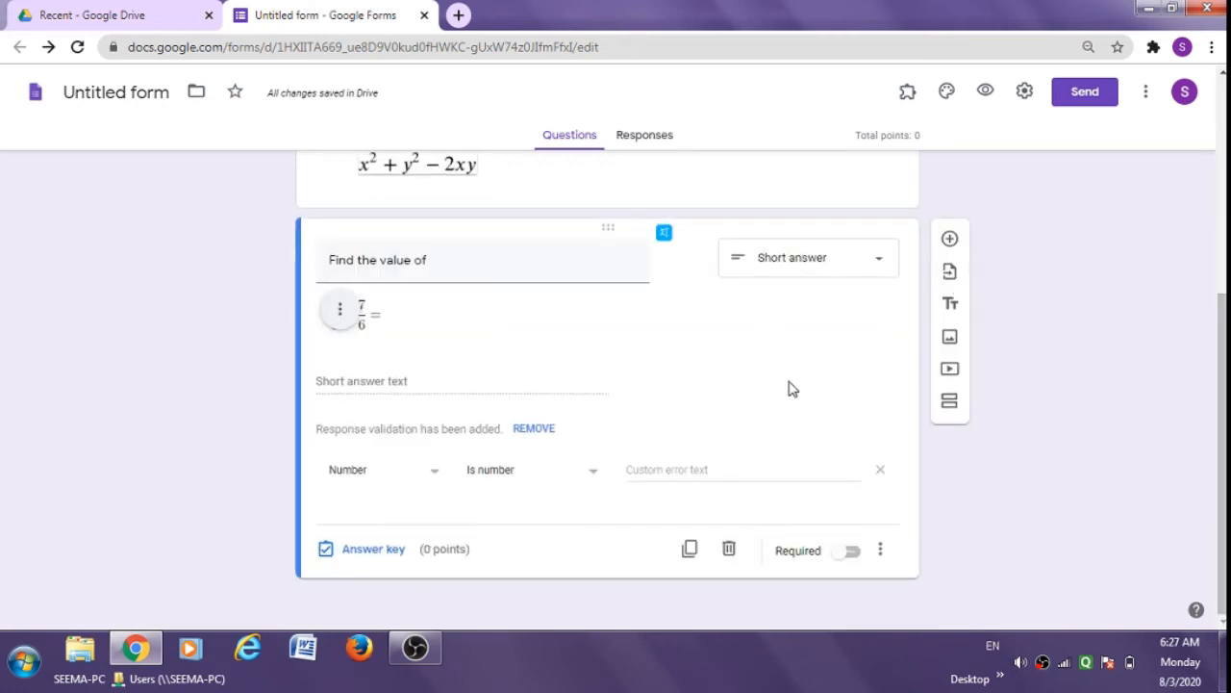
pyautogui.click(949, 240)
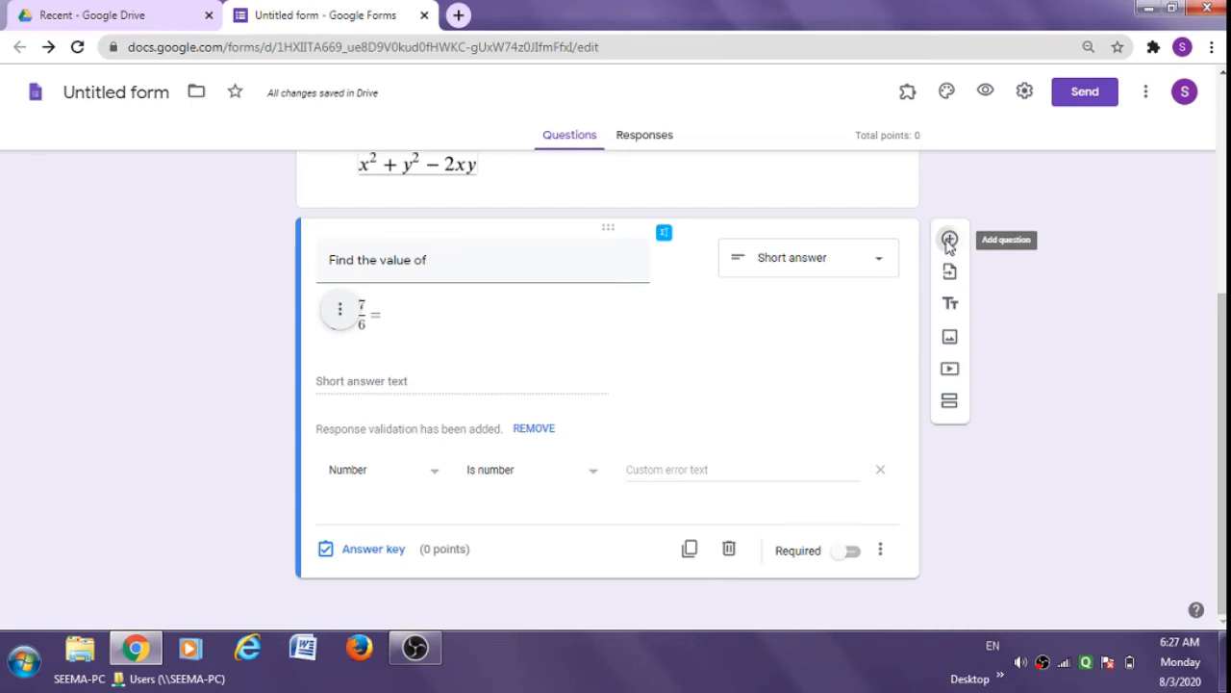
# Step: Try to reach the Hypatia add-on's math tools, dismissing its dialog after each attempt
pyautogui.click(907, 93)
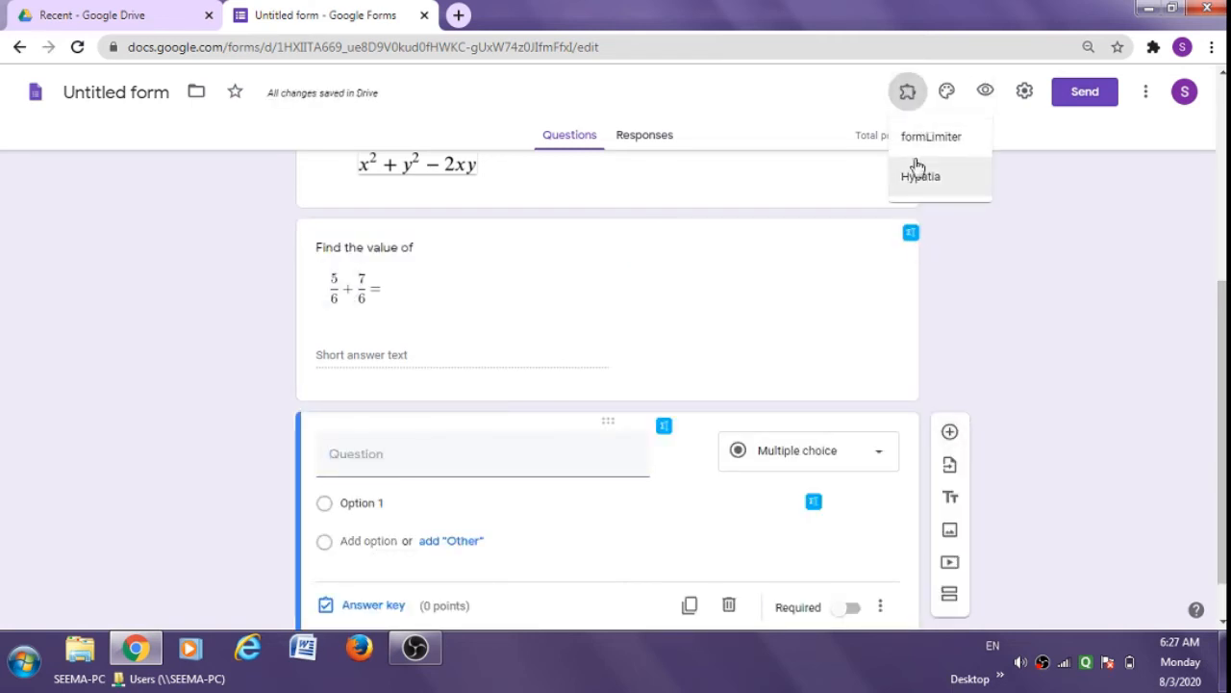
pyautogui.click(921, 176)
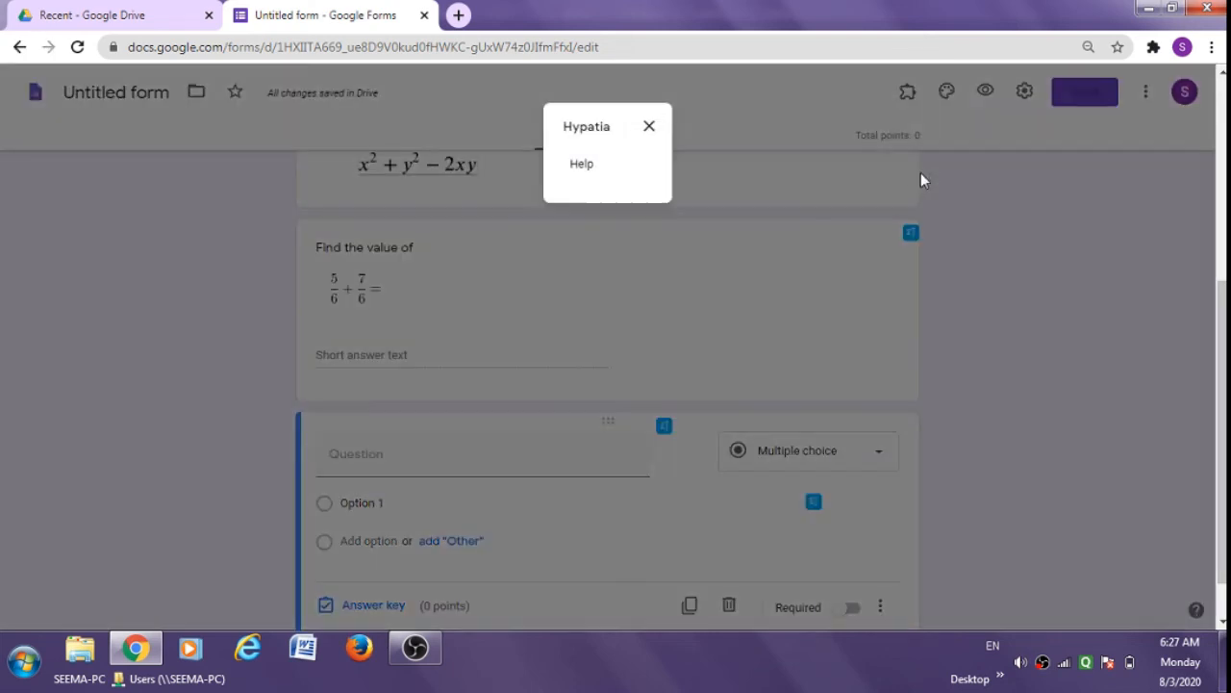
pyautogui.click(649, 130)
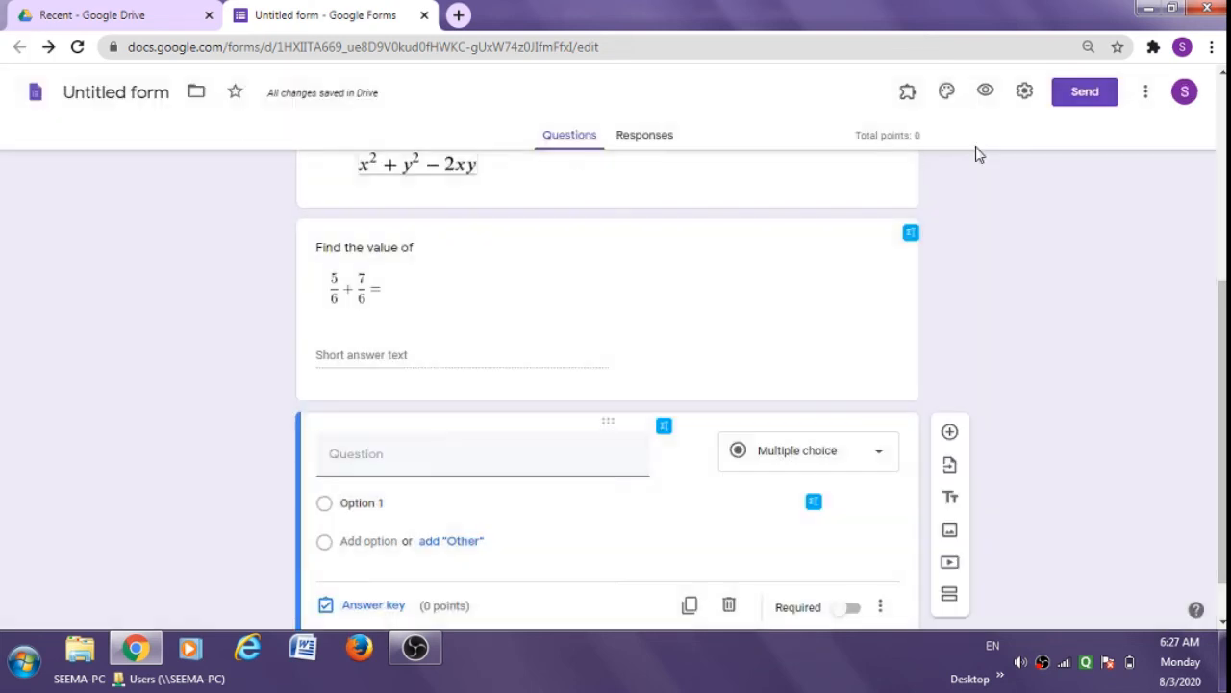
pyautogui.click(909, 96)
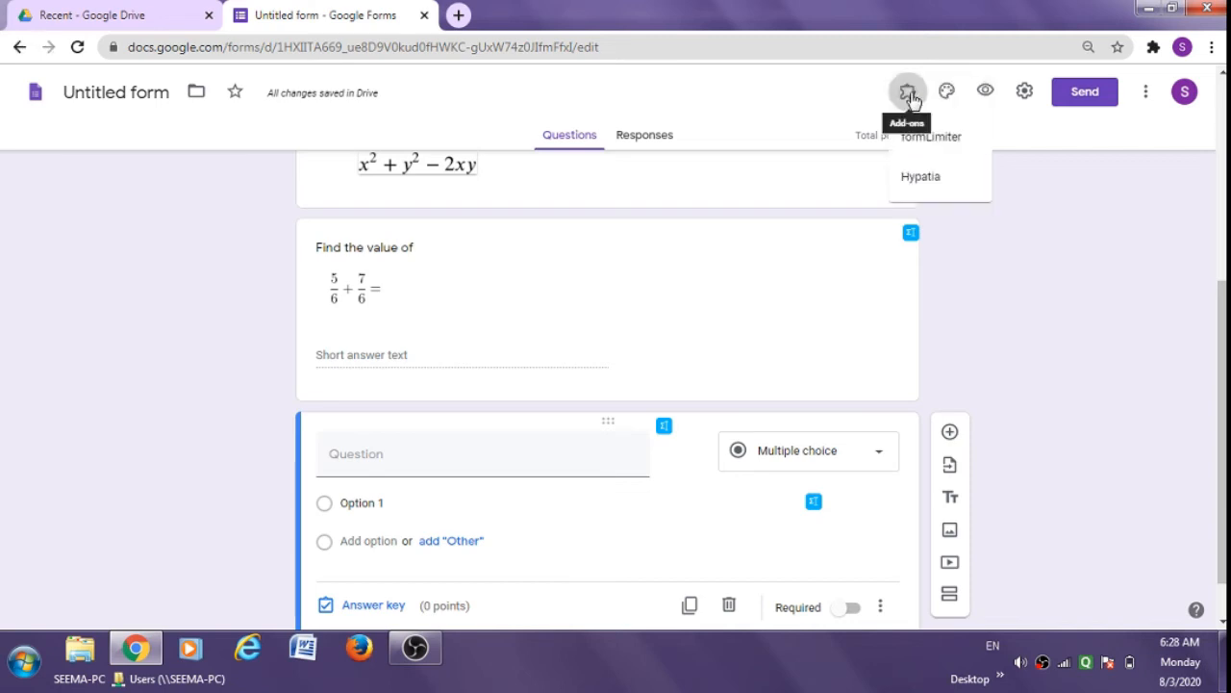
pyautogui.click(928, 182)
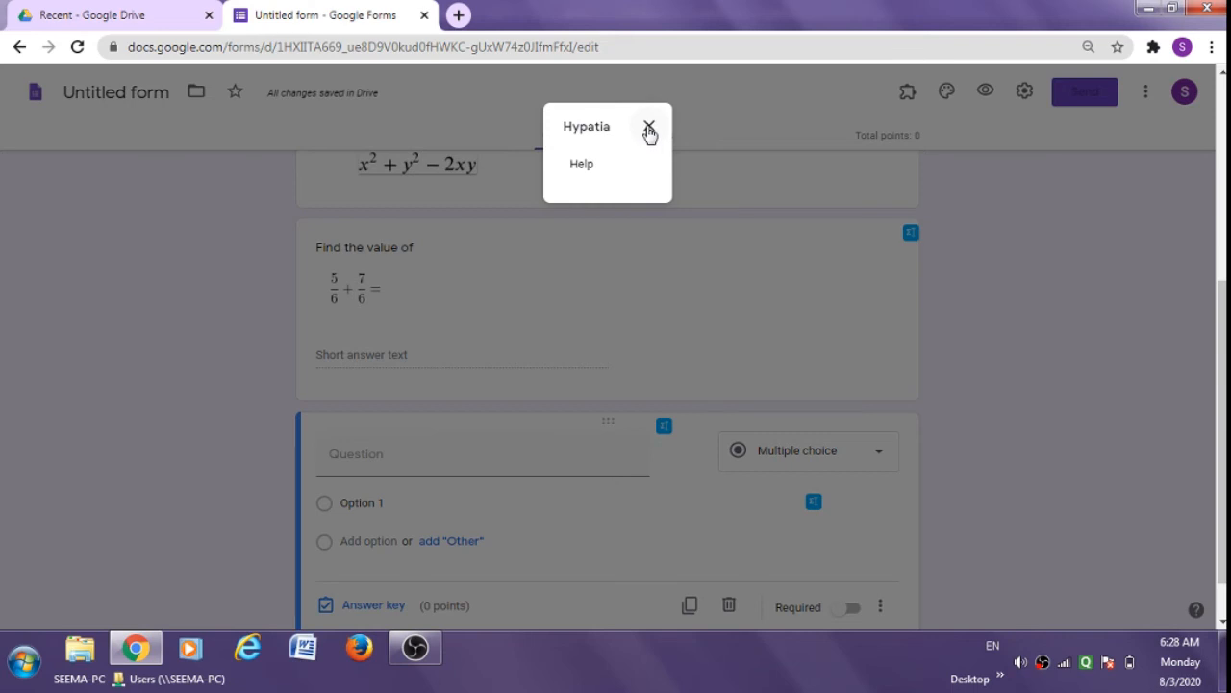
pyautogui.click(649, 126)
# Step: Reload the form page and select the empty third question for editing
pyautogui.click(77, 47)
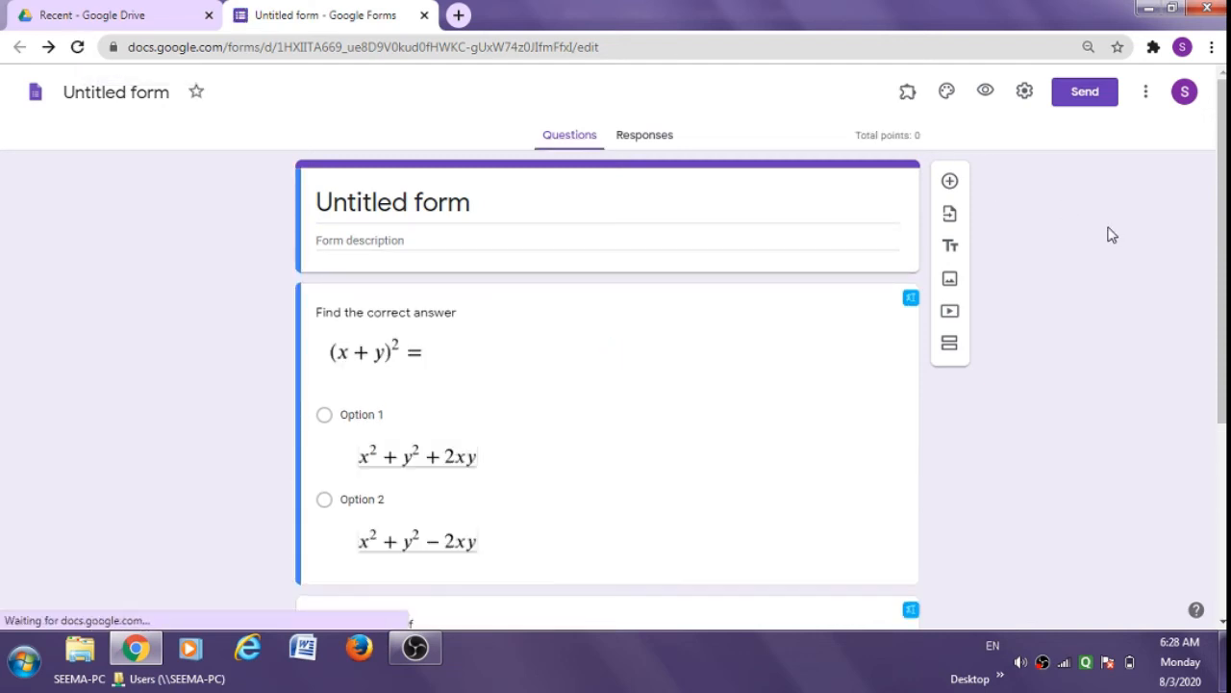
pyautogui.scroll(-3, 607, 385)
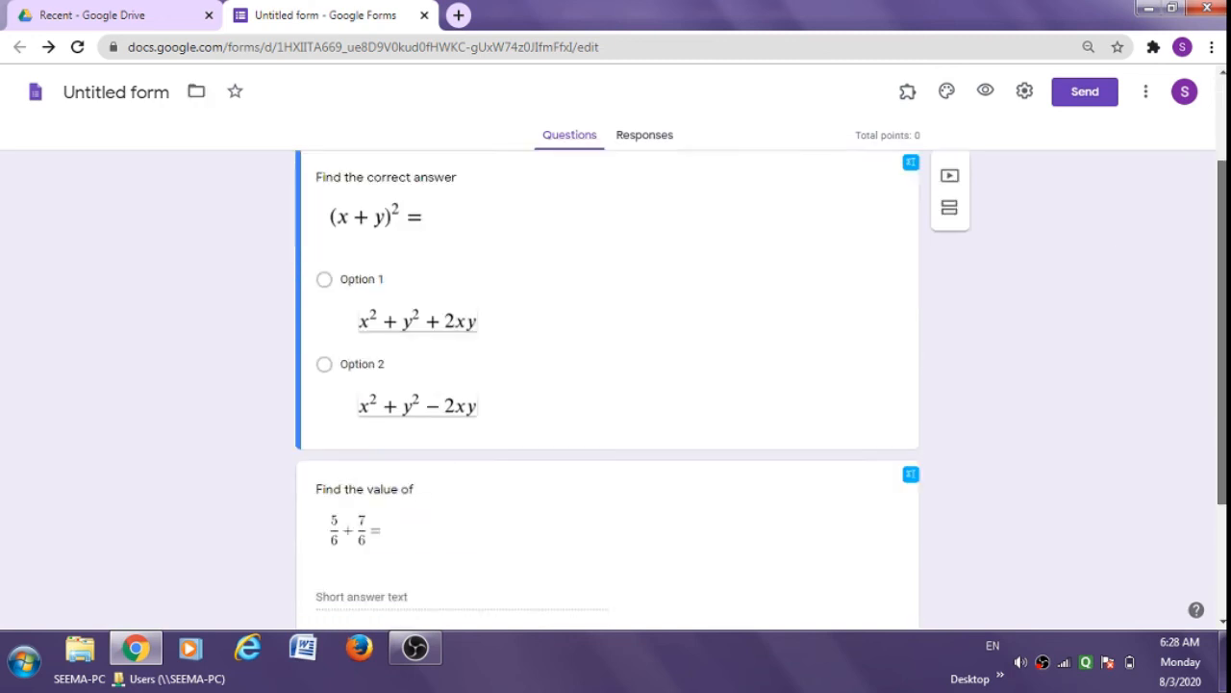
pyautogui.scroll(-1, 536, 585)
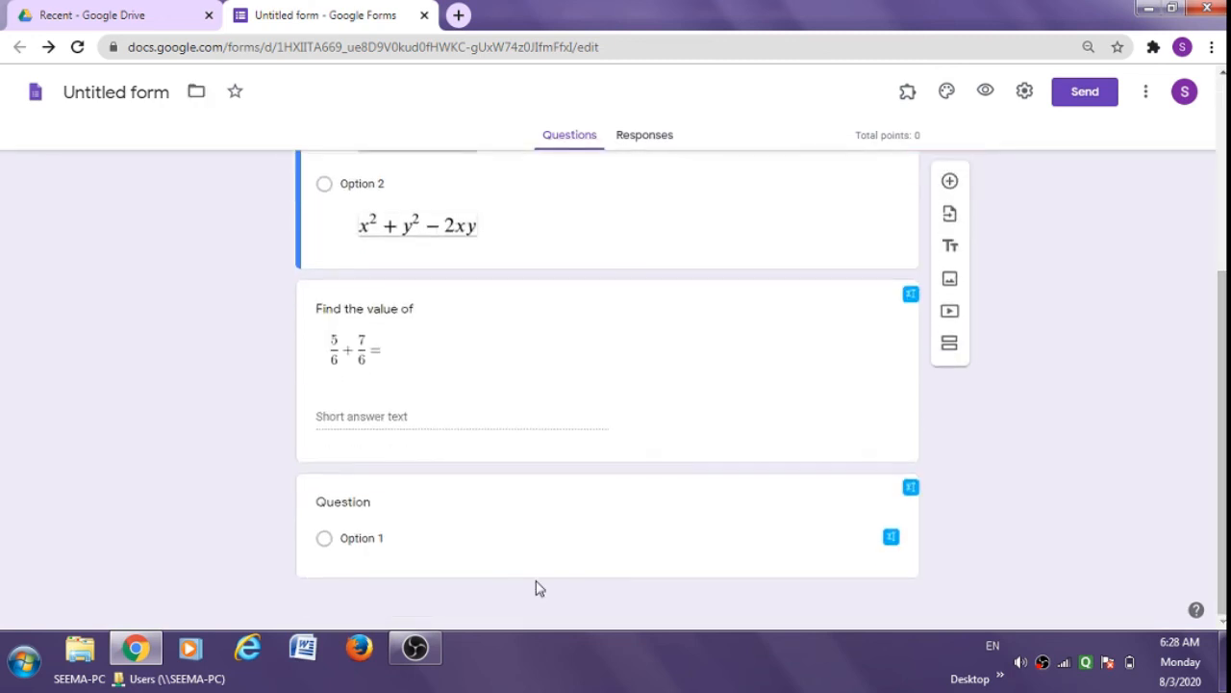
pyautogui.click(336, 517)
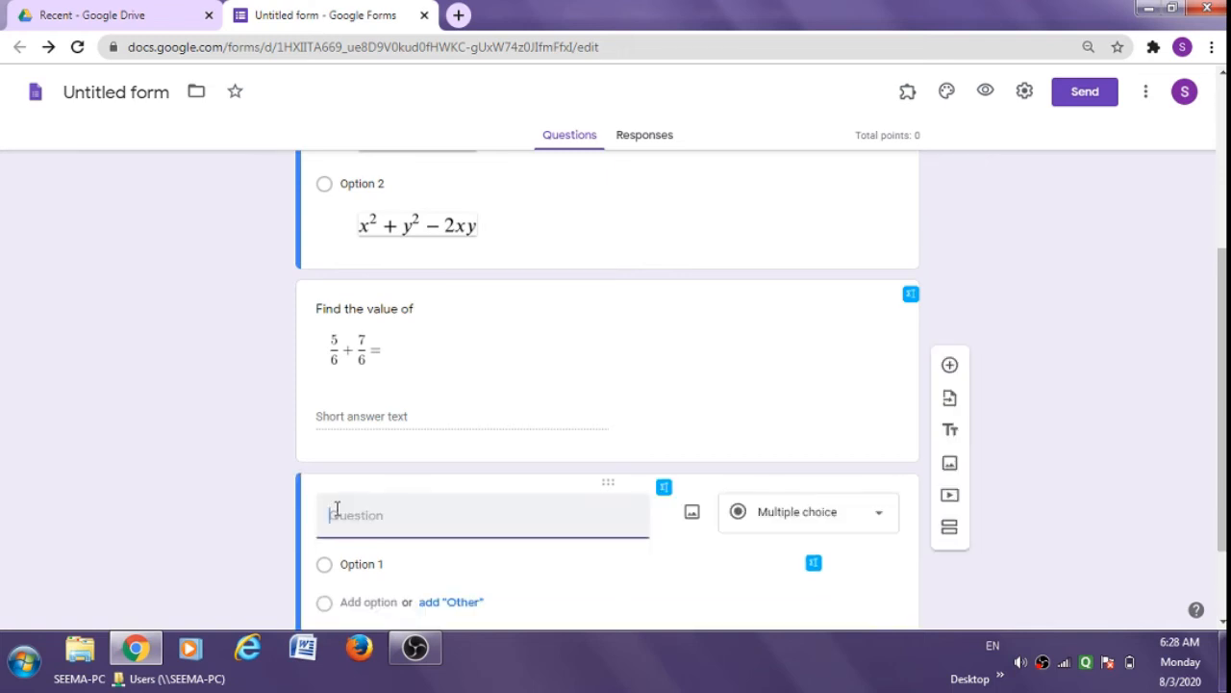
# Step: Open the Hypatia add-on's Insert/Edit Math editor, reading and continuing past its usage instructions
pyautogui.click(909, 93)
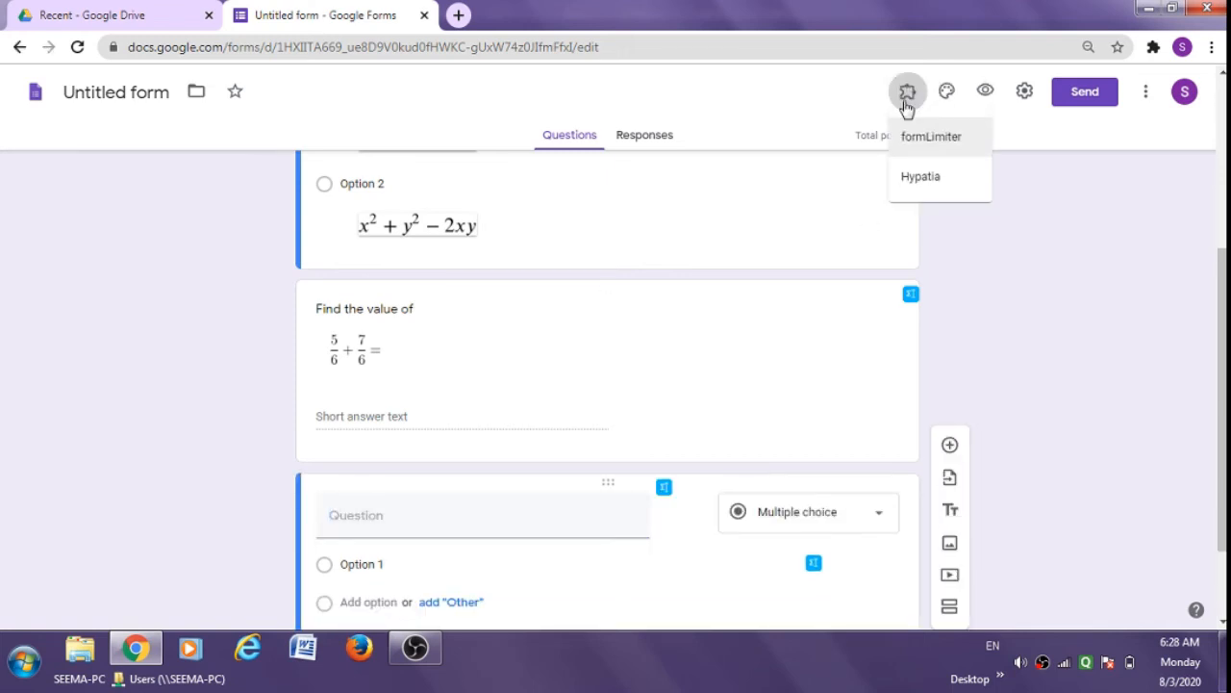
pyautogui.click(911, 177)
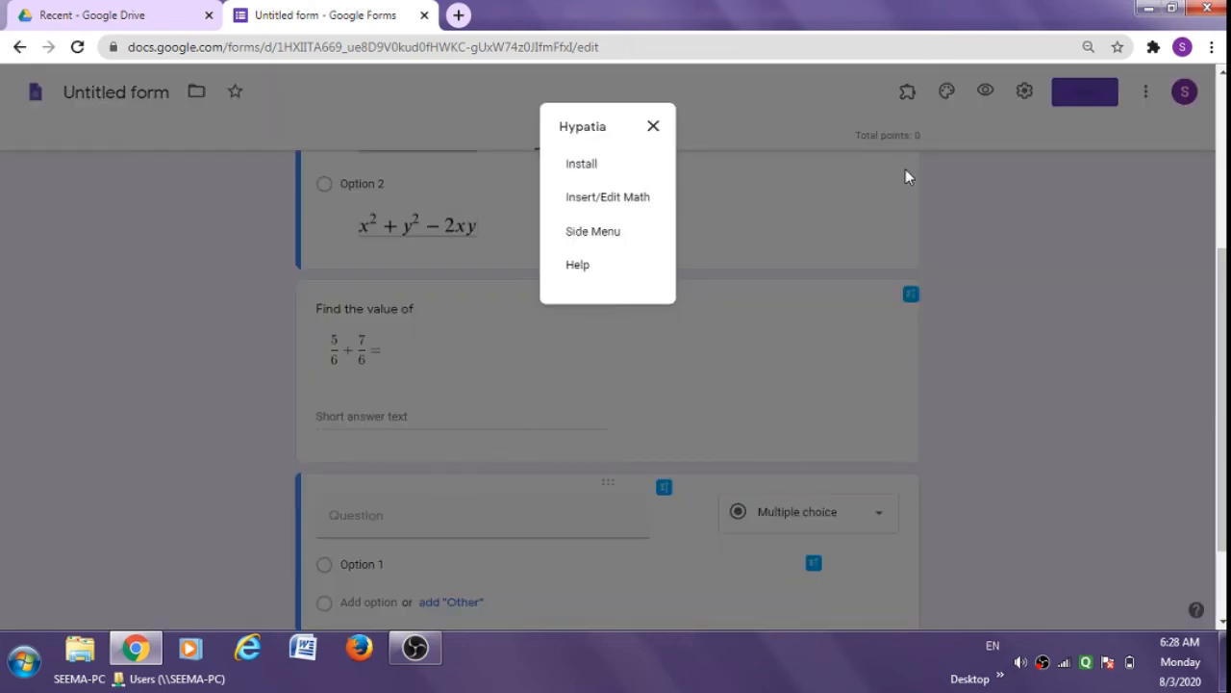
pyautogui.click(600, 202)
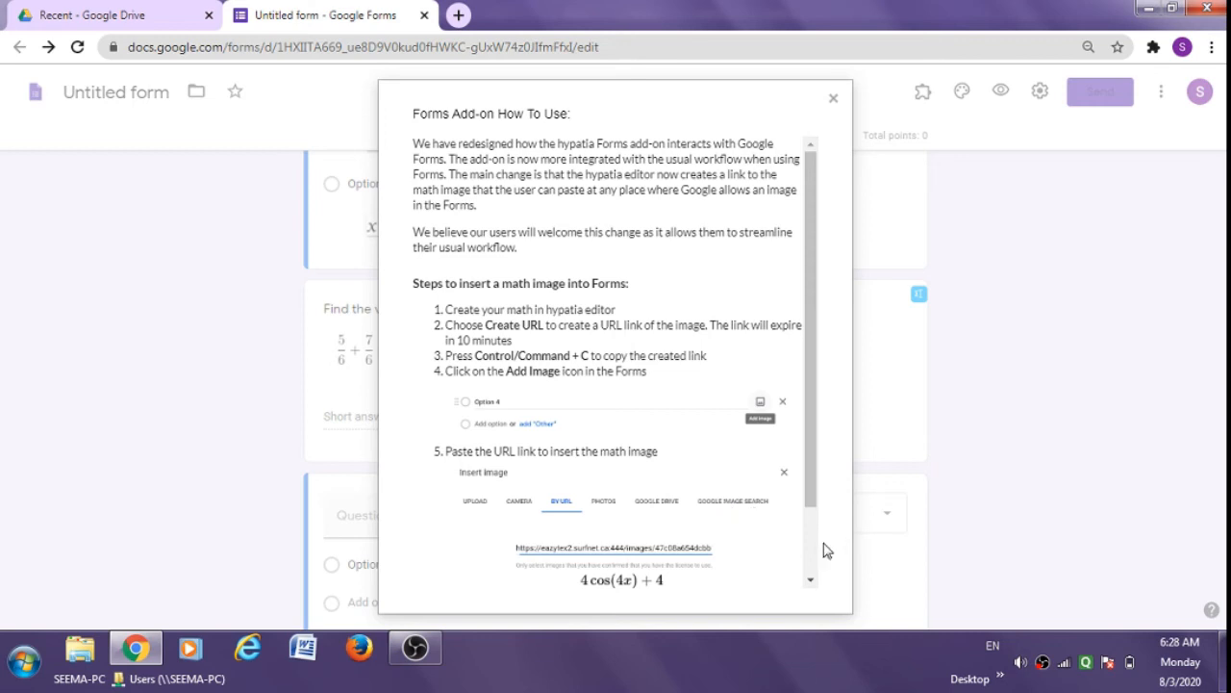
pyautogui.scroll(-2, 810, 581)
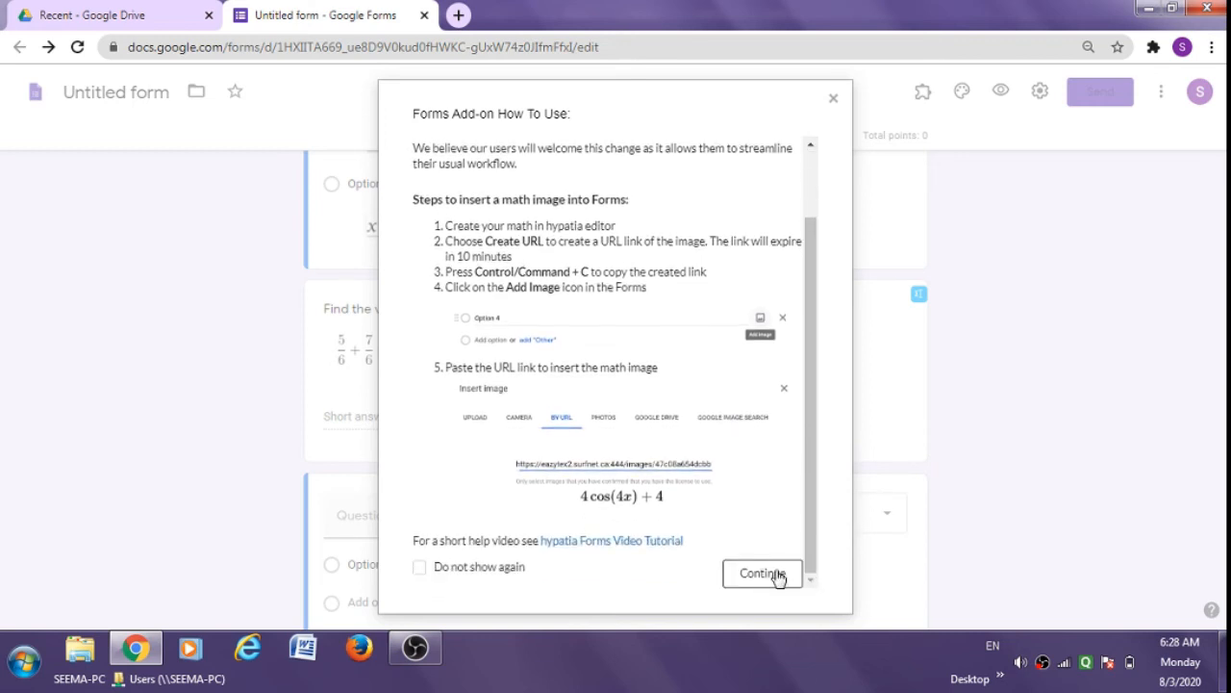
pyautogui.click(762, 573)
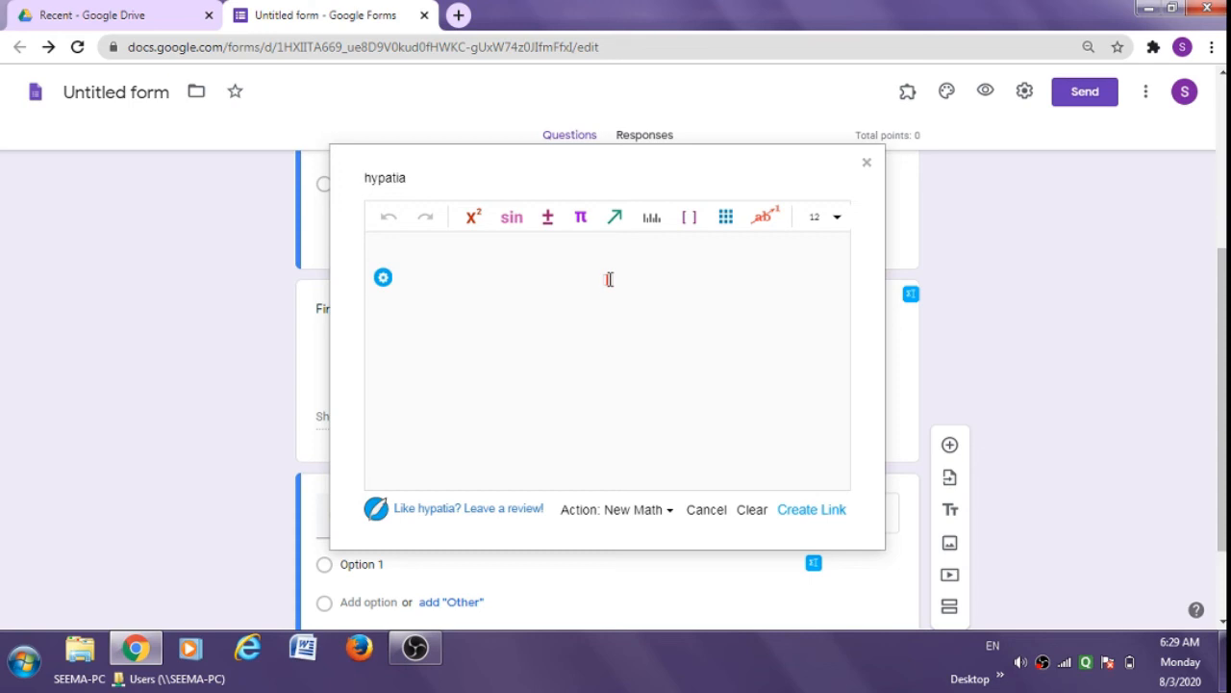
# Step: Enter CO₂ + in the Hypatia editor, with the 2 as a subscript
pyautogui.write('a')
pyautogui.write('o')
pyautogui.click(474, 223)
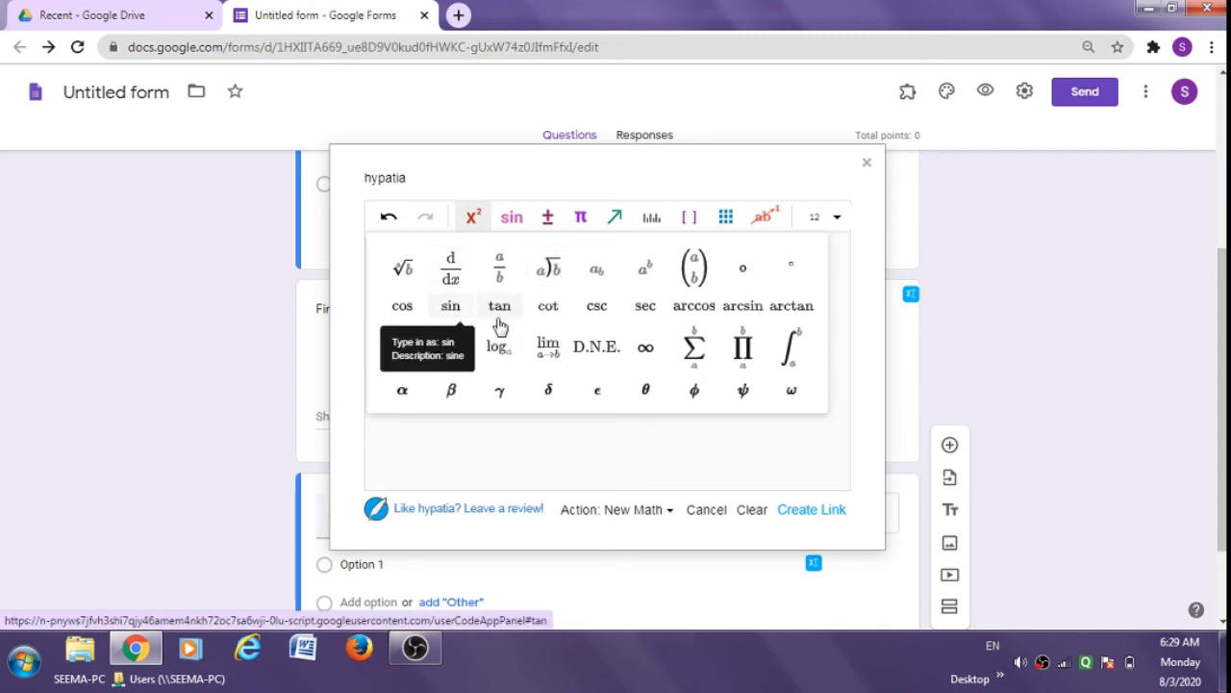
pyautogui.click(596, 272)
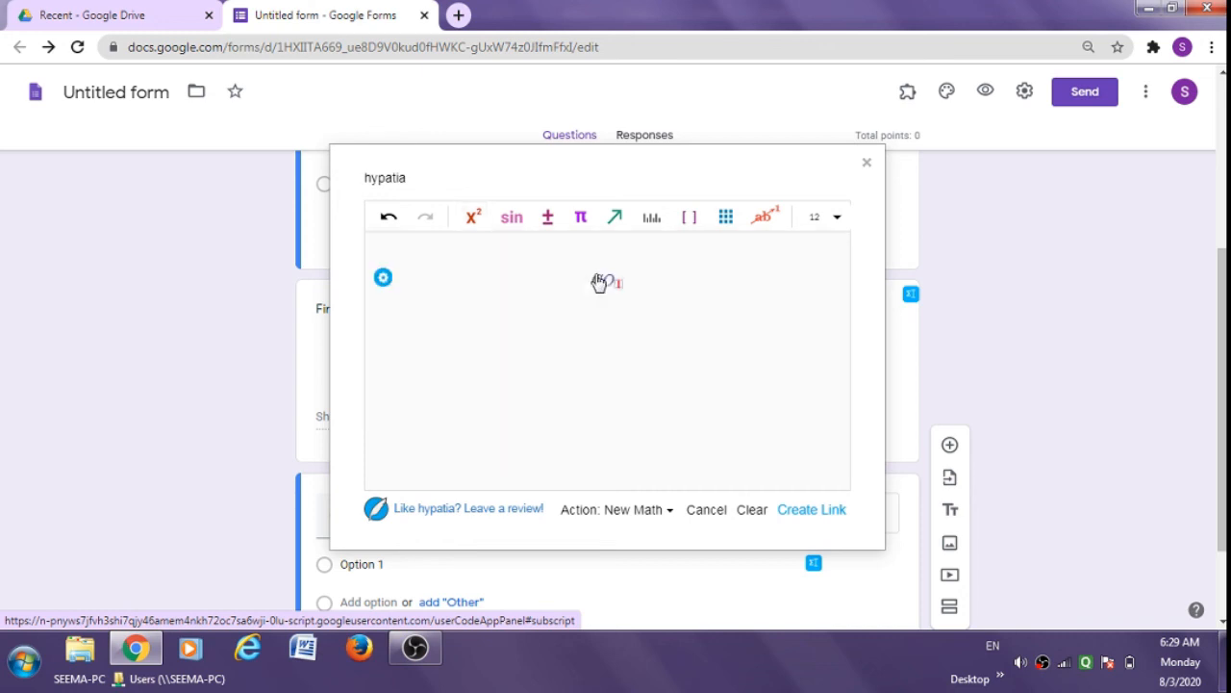
pyautogui.write('2 + ')
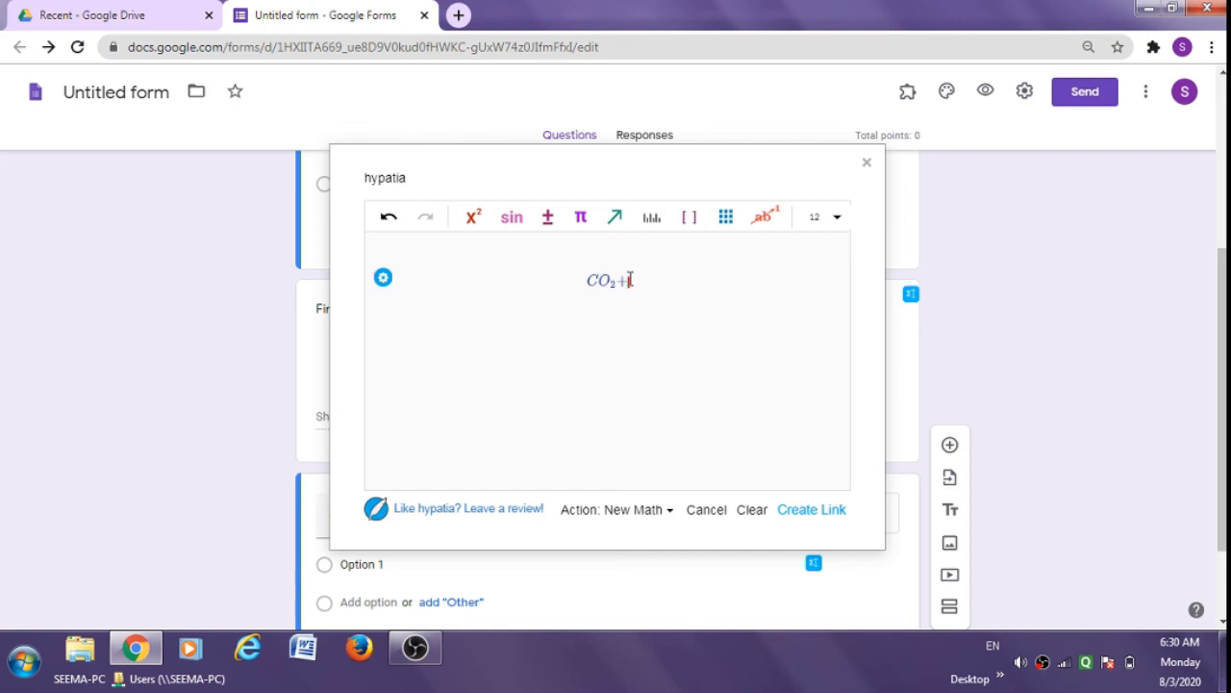
# Step: Append H₂O to the chemical equation, with the 2 as a subscript of H
pyautogui.write('H')
pyautogui.click(472, 219)
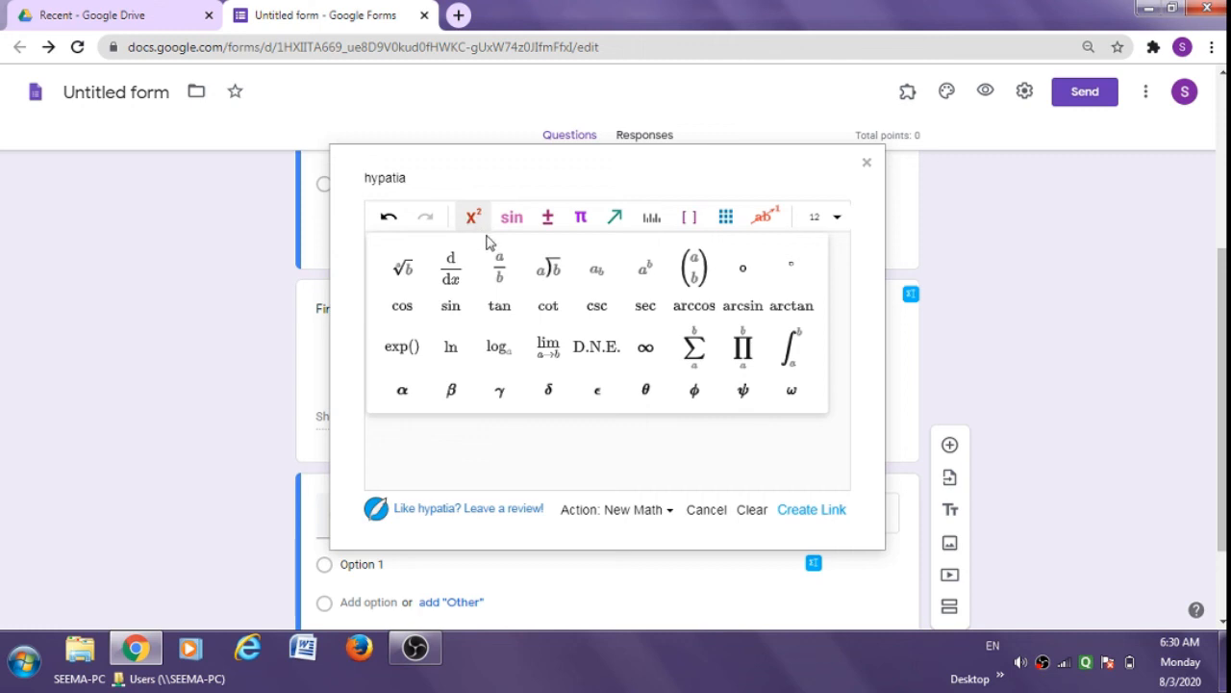
pyautogui.click(596, 271)
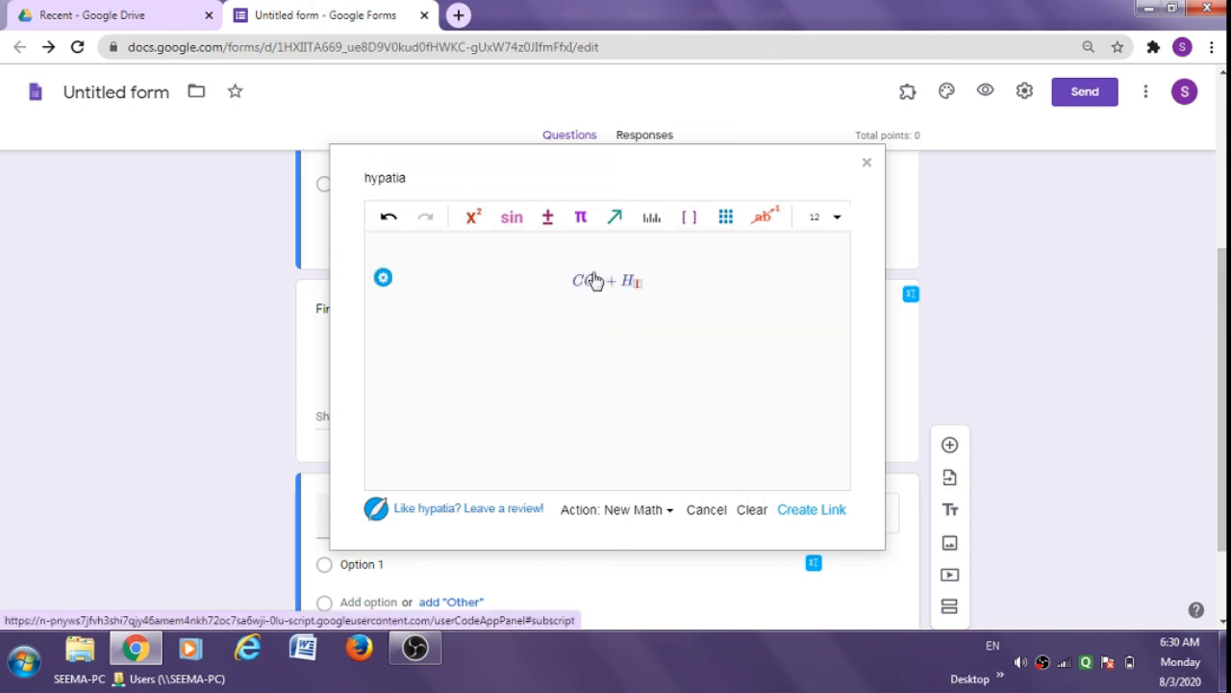
pyautogui.write('2')
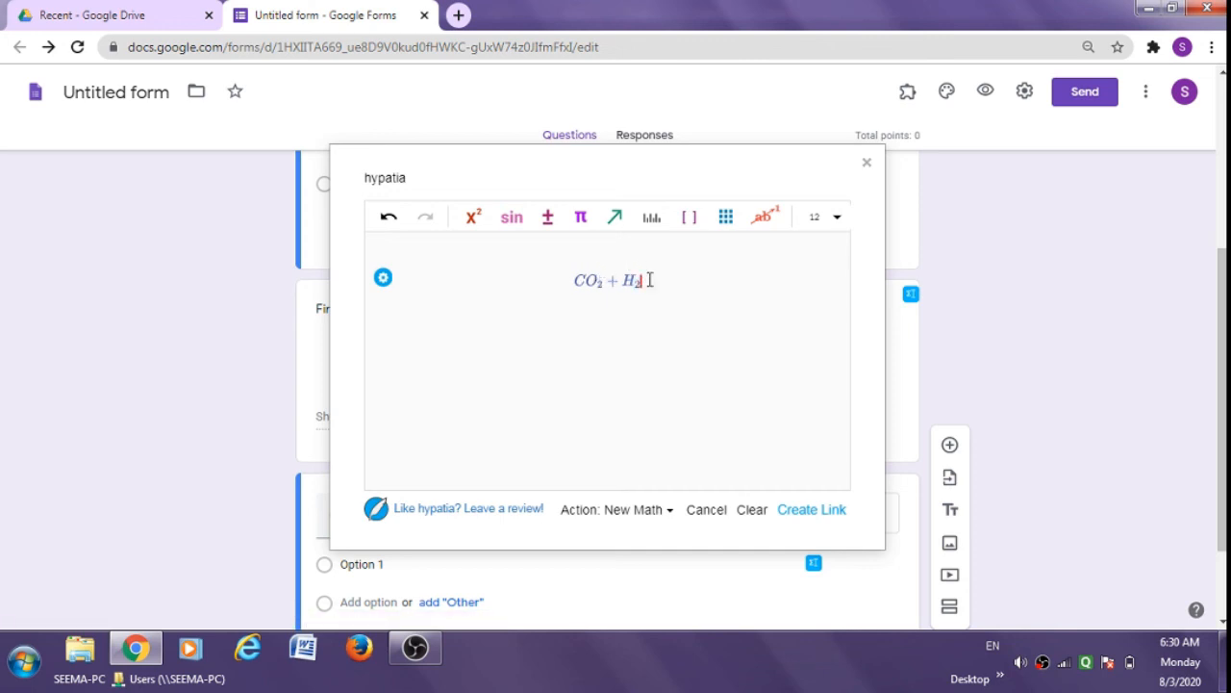
pyautogui.press('Right')
pyautogui.write('O')
# Step: Append a right arrow and C₆ to the chemical equation, with the 6 as a subscript
pyautogui.click(616, 219)
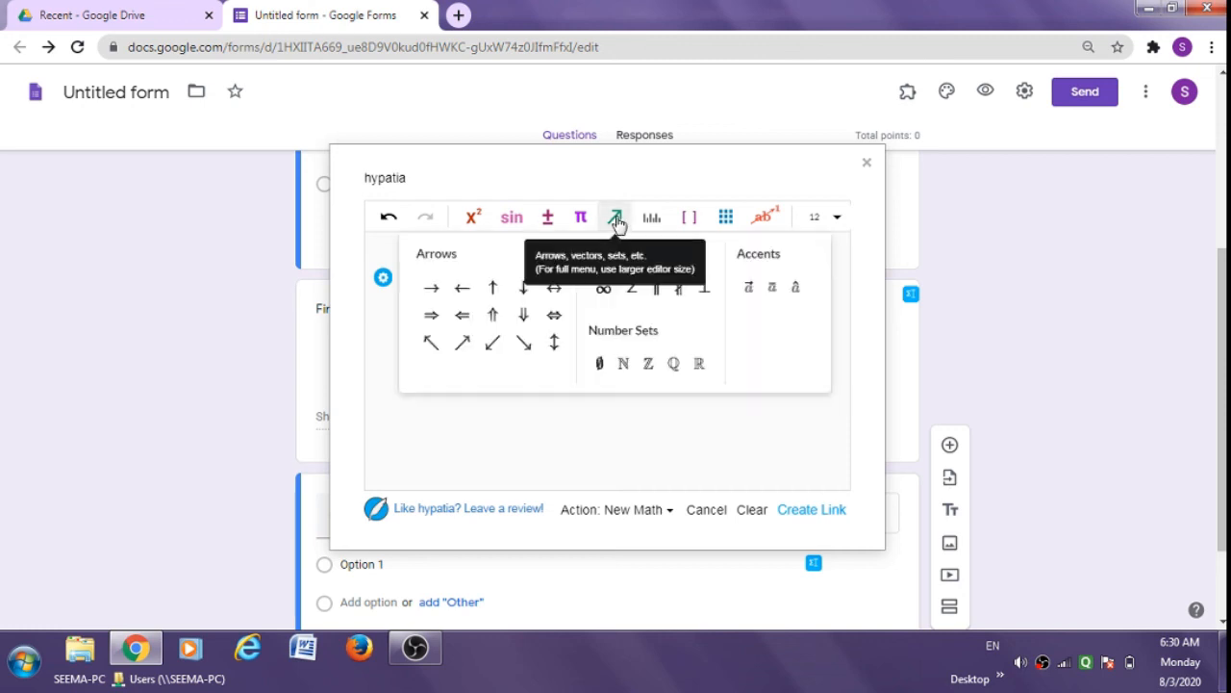
pyautogui.click(431, 287)
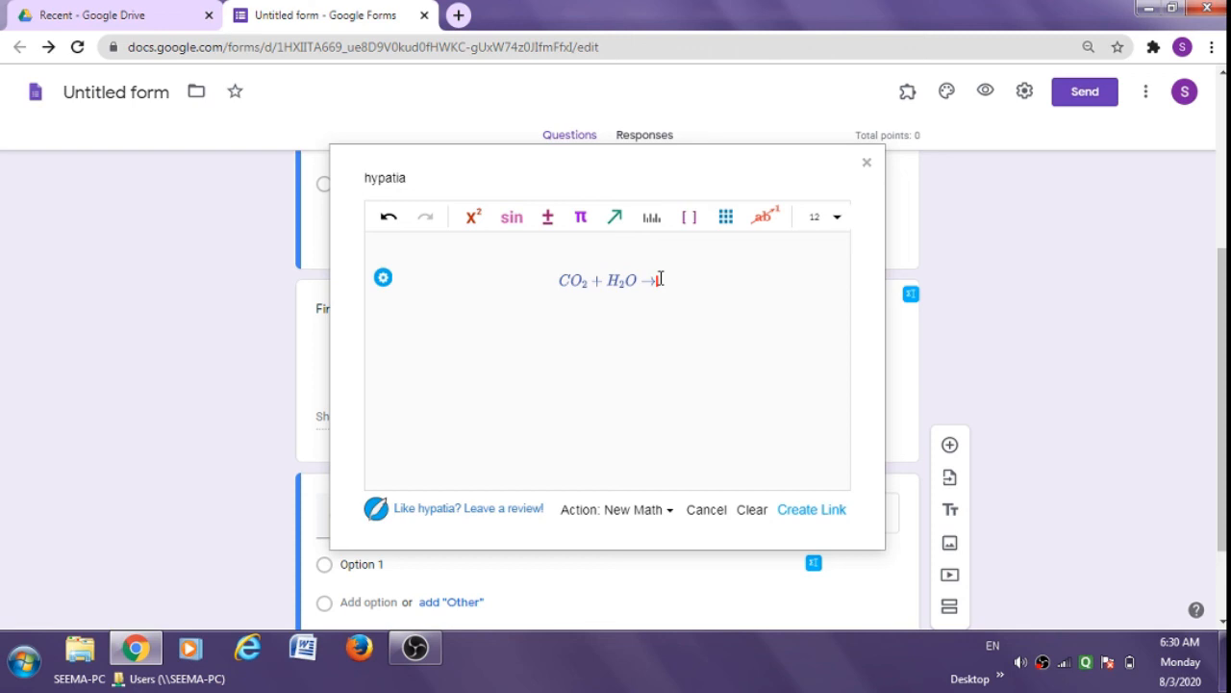
pyautogui.write('C')
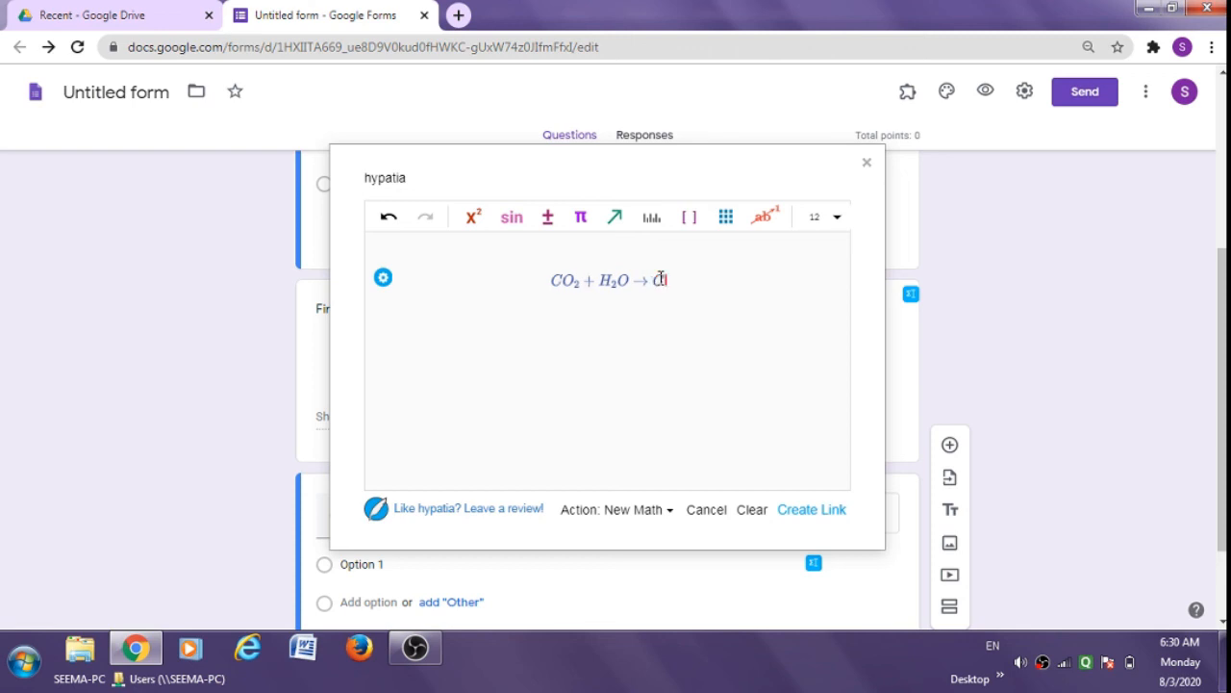
pyautogui.click(474, 218)
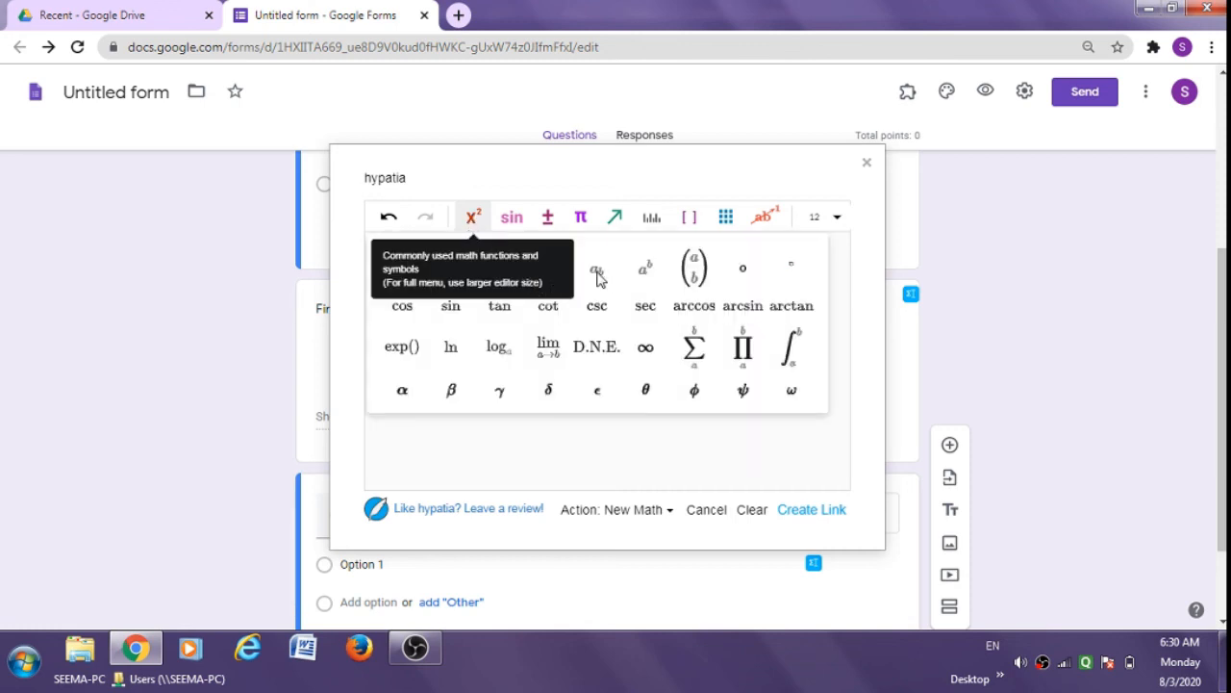
pyautogui.click(577, 448)
pyautogui.click(664, 280)
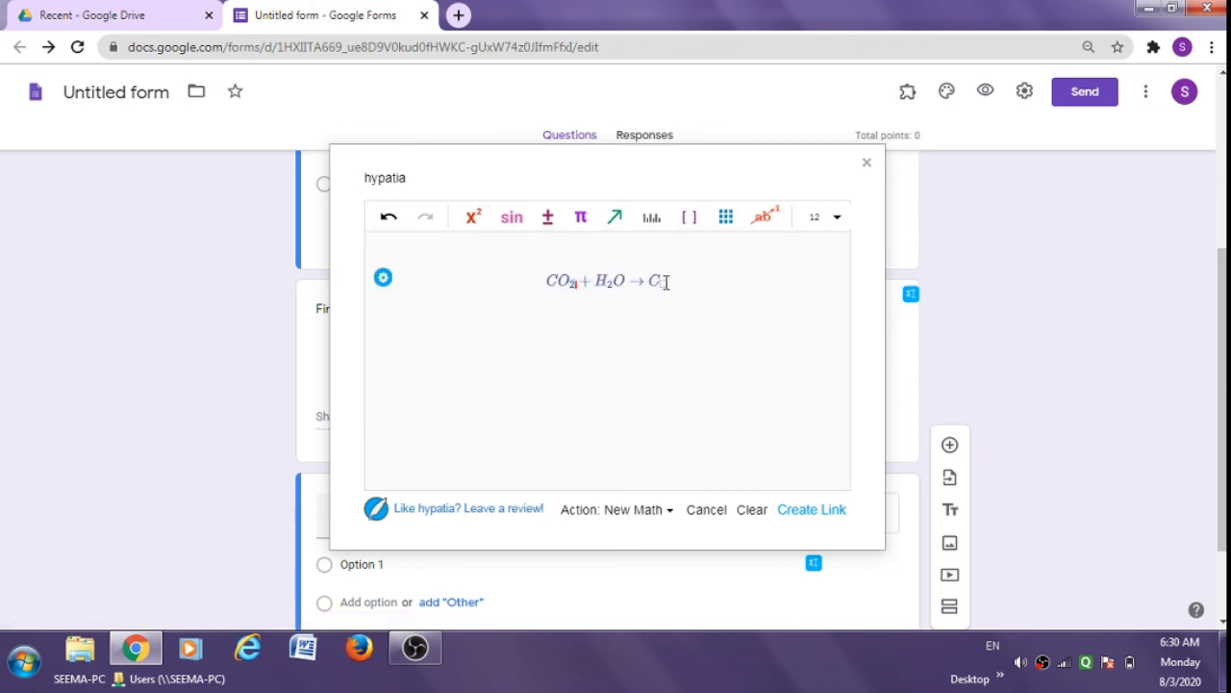
pyautogui.write('6')
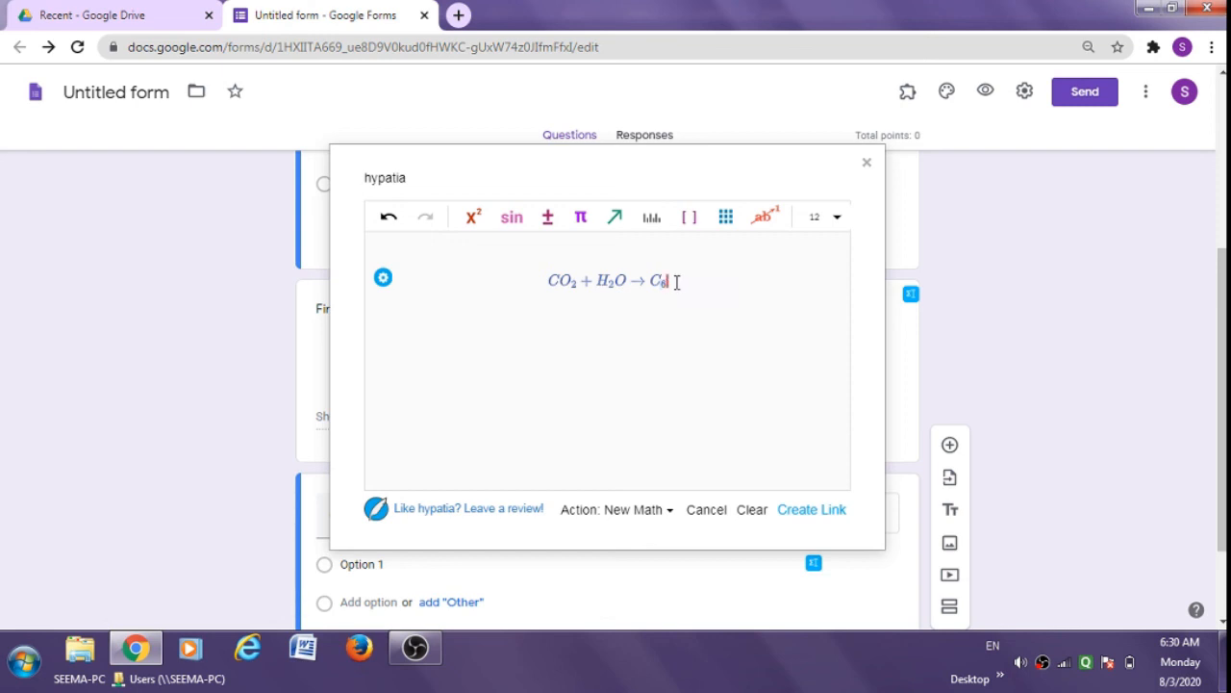
# Step: Add H₁₂ after C₆ in the equation, with the 12 as a subscript
pyautogui.press('Right')
pyautogui.write('H')
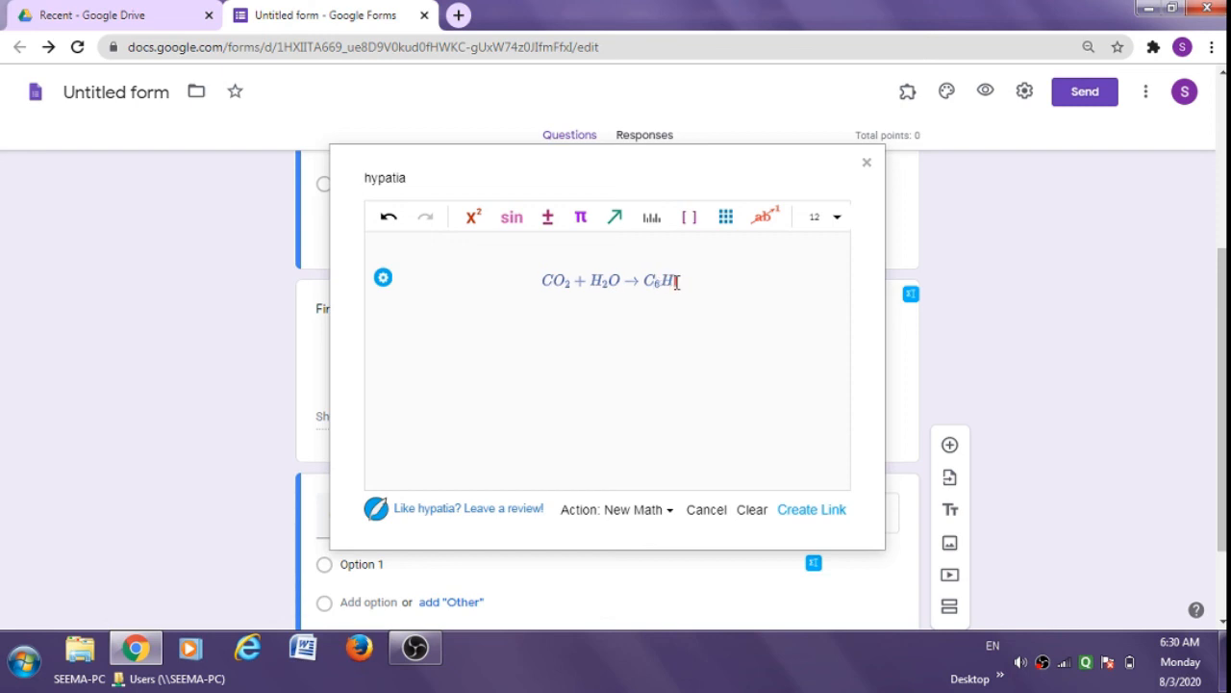
pyautogui.click(471, 228)
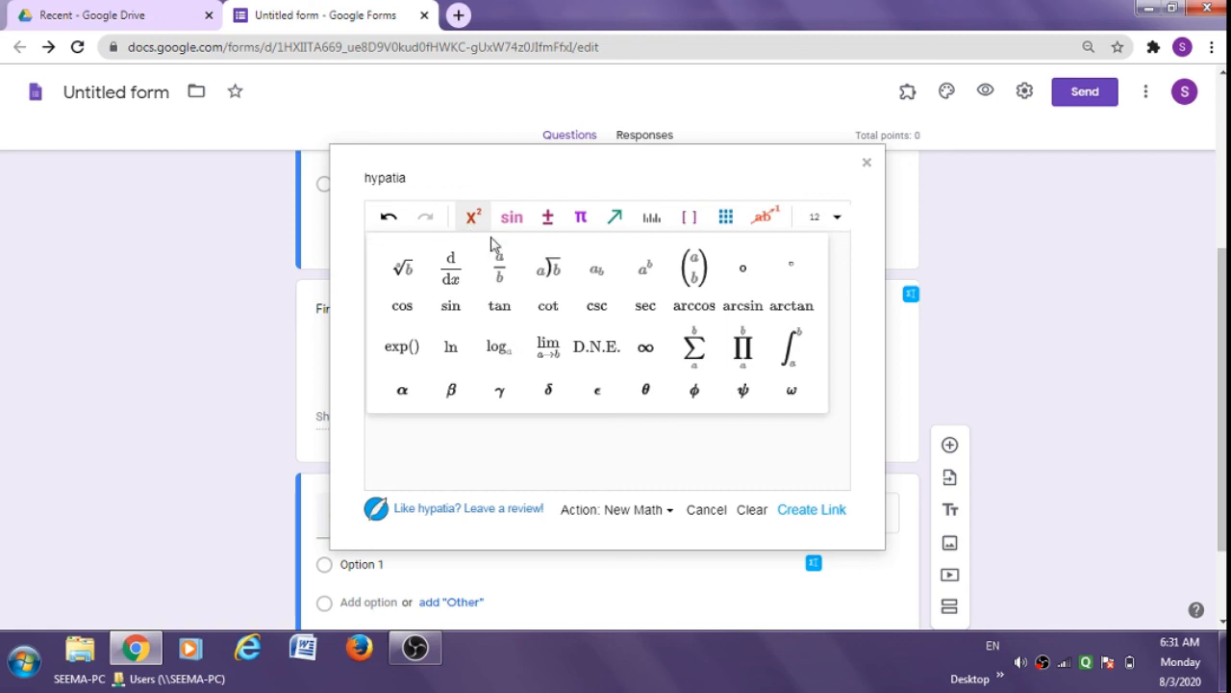
pyautogui.click(596, 270)
pyautogui.write('12')
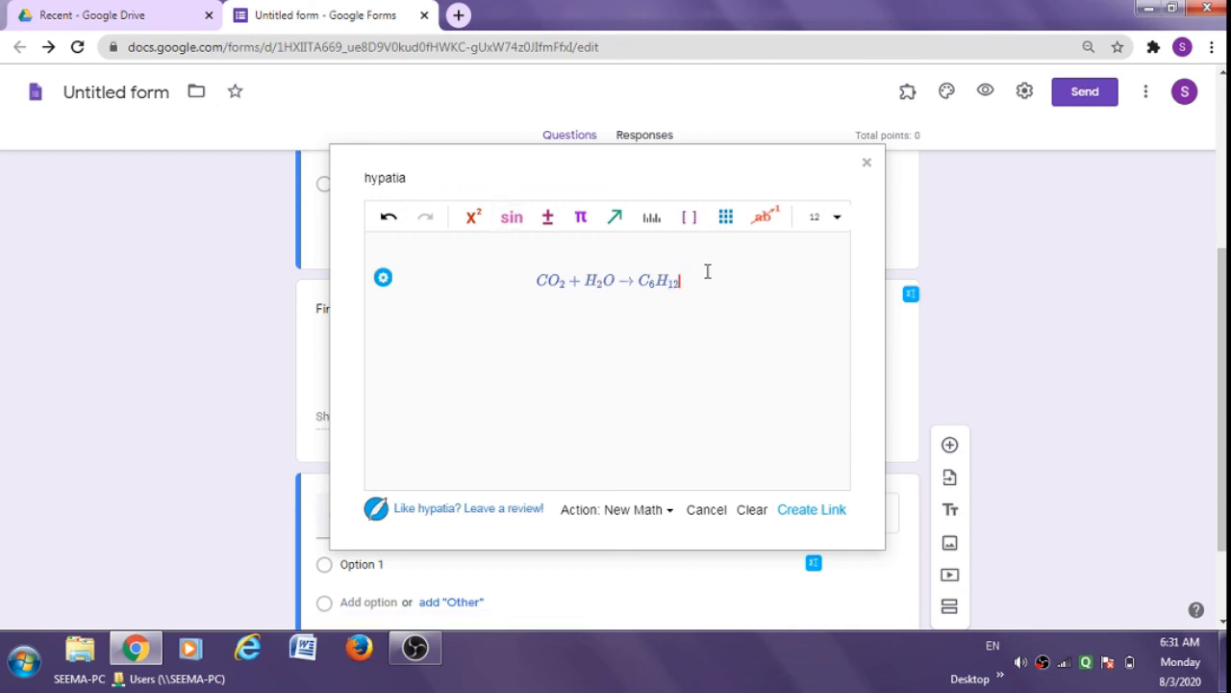
# Step: Complete the product formula with O₆, entering the 6 as a subscript
pyautogui.press('Right')
pyautogui.write('O')
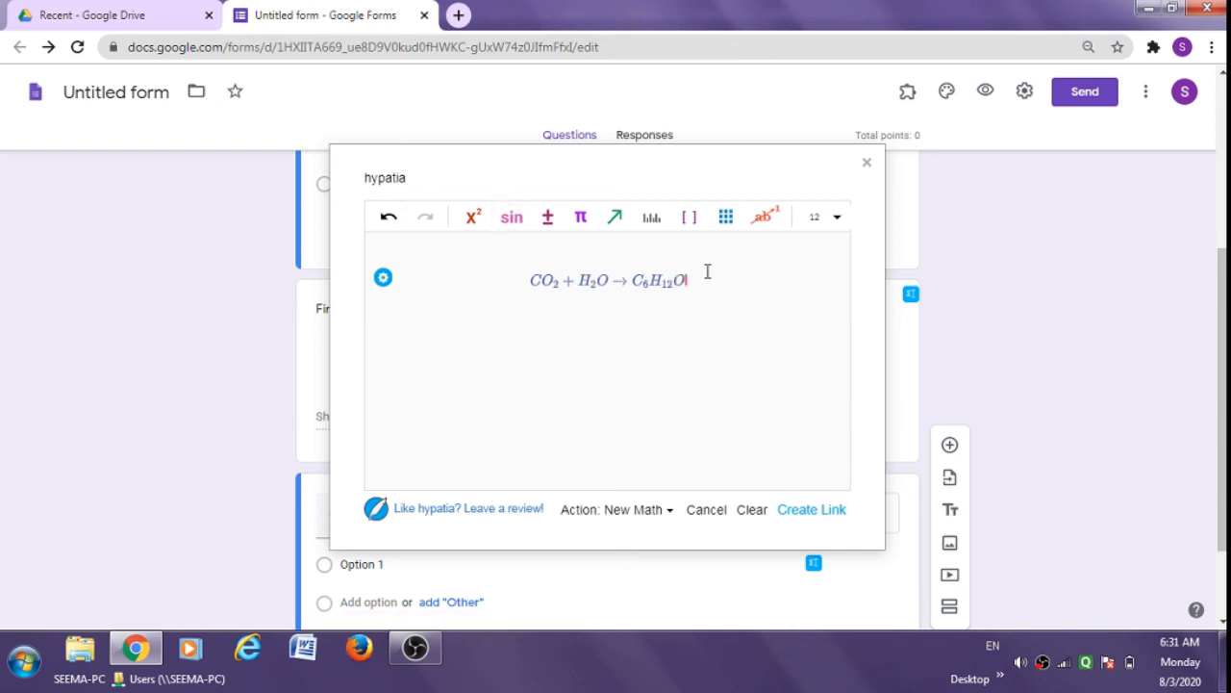
pyautogui.click(475, 221)
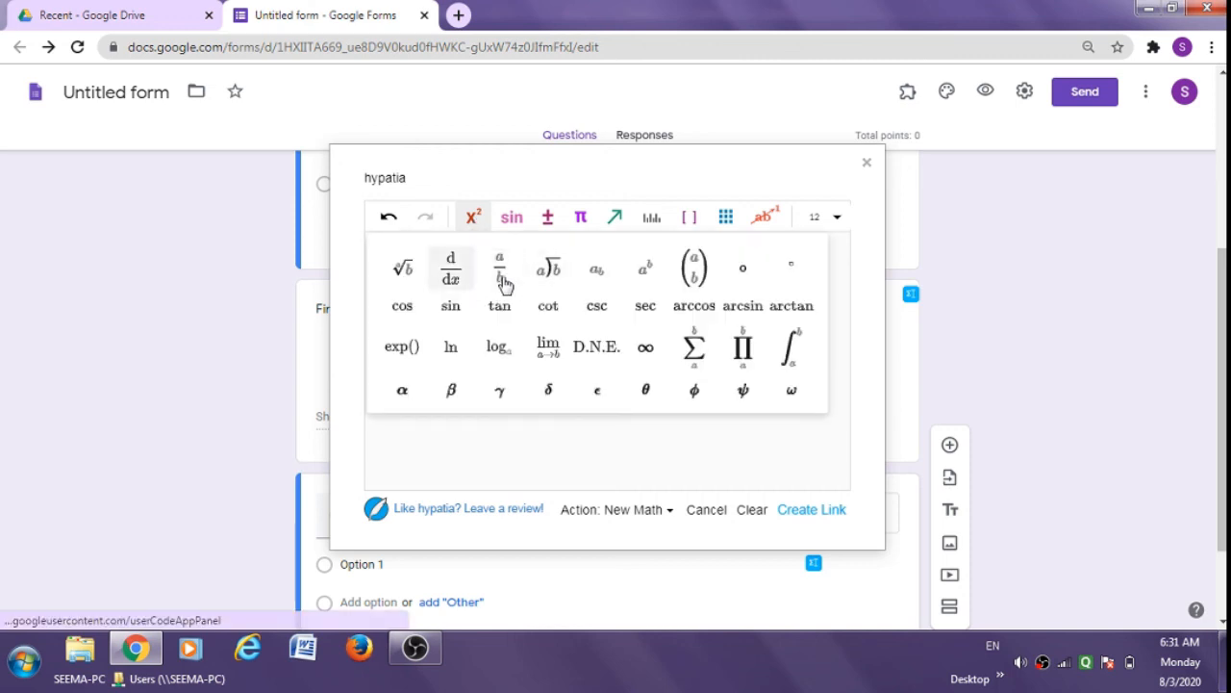
pyautogui.click(593, 282)
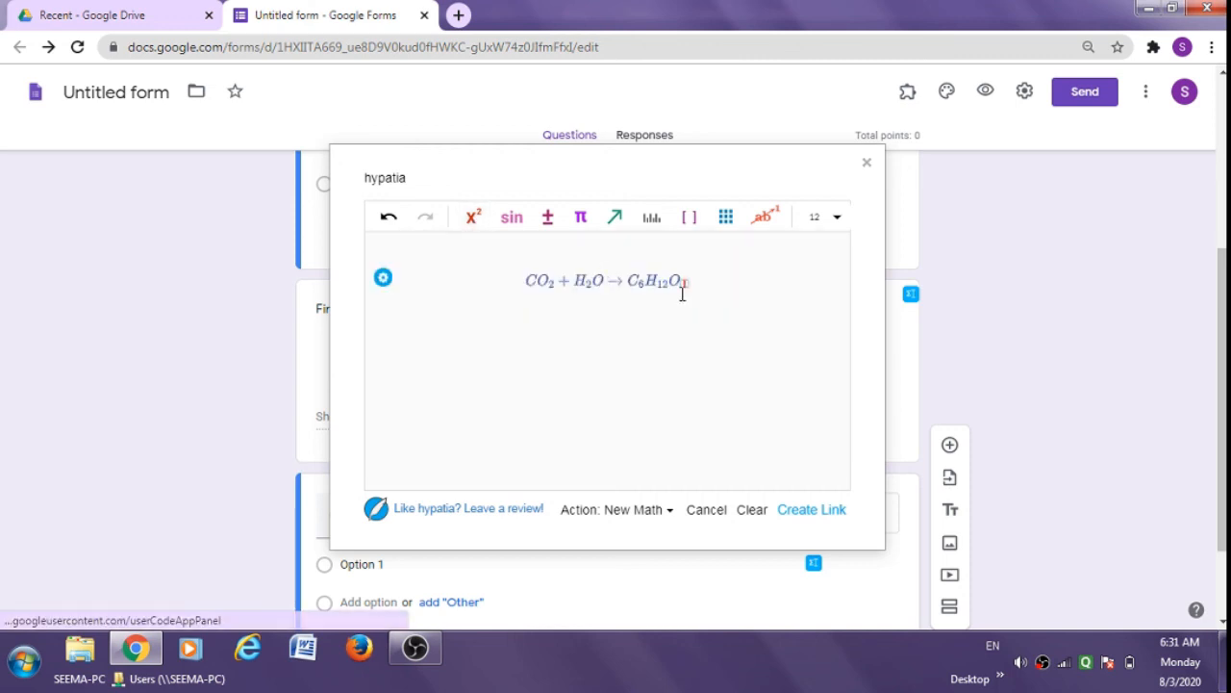
pyautogui.write('6')
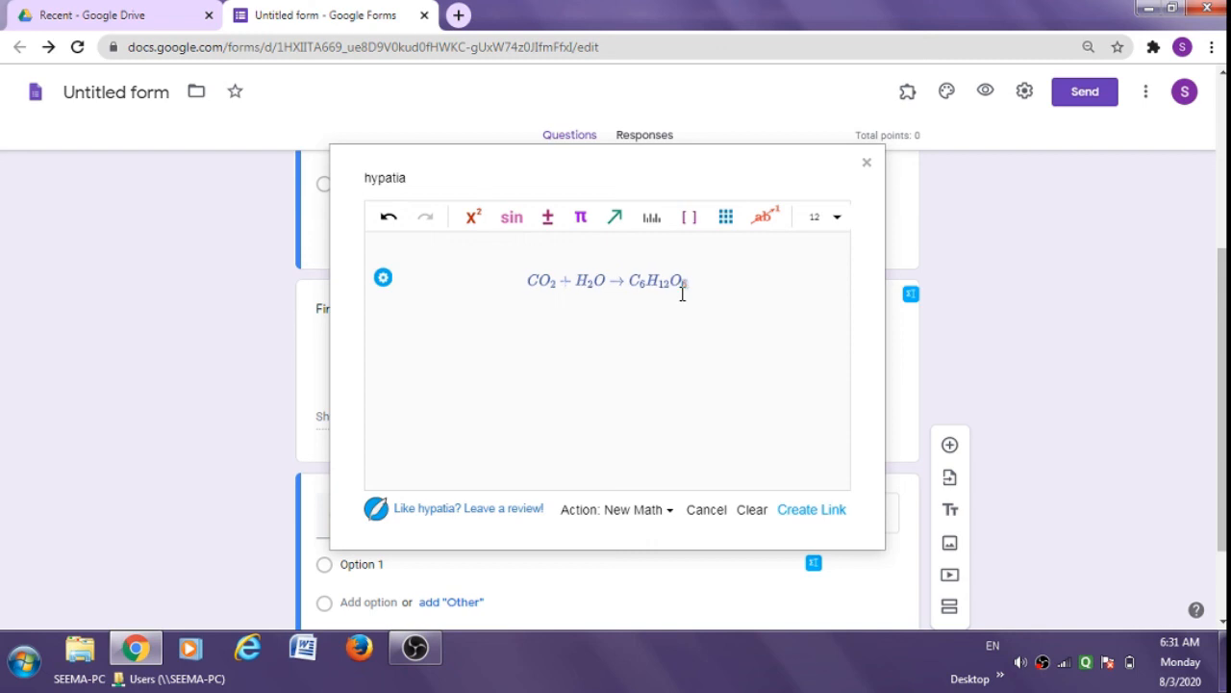
# Step: Create an image link for the finished equation, copy it to the clipboard and close the Hypatia editor
pyautogui.click(803, 515)
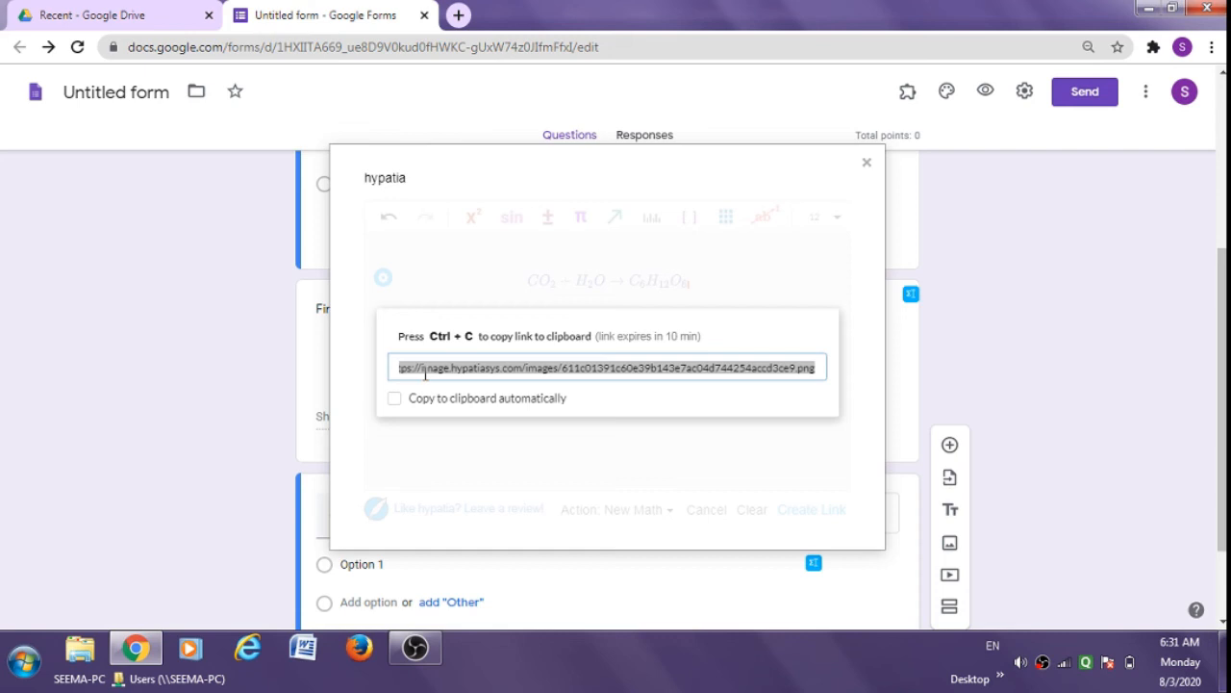
pyautogui.hotkey('ctrl', 'c')
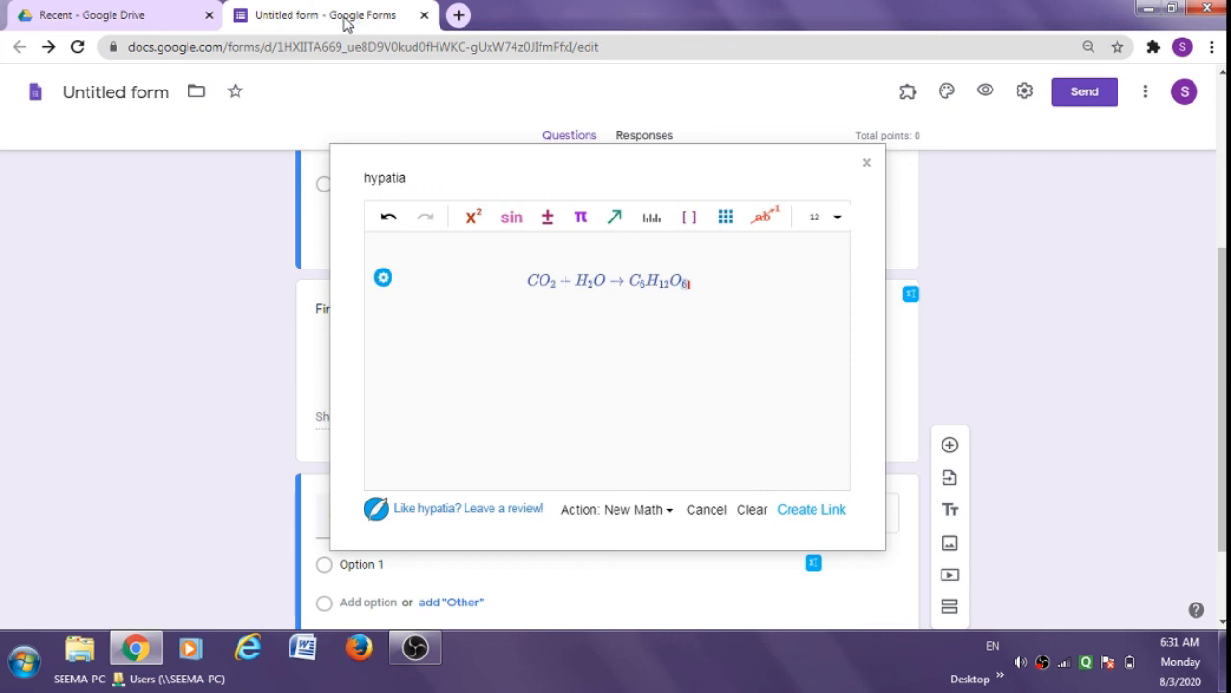
pyautogui.click(866, 170)
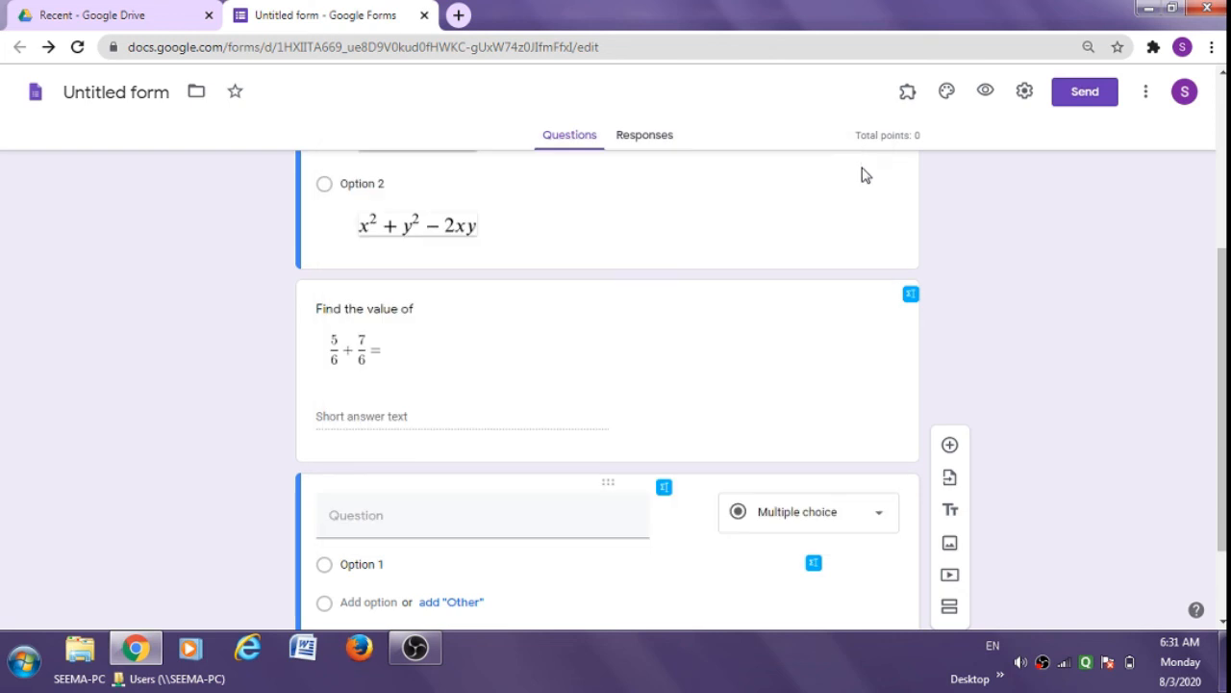
# Step: Insert the equation image into the empty third question by URL, using the copied Hypatia link
pyautogui.click(695, 511)
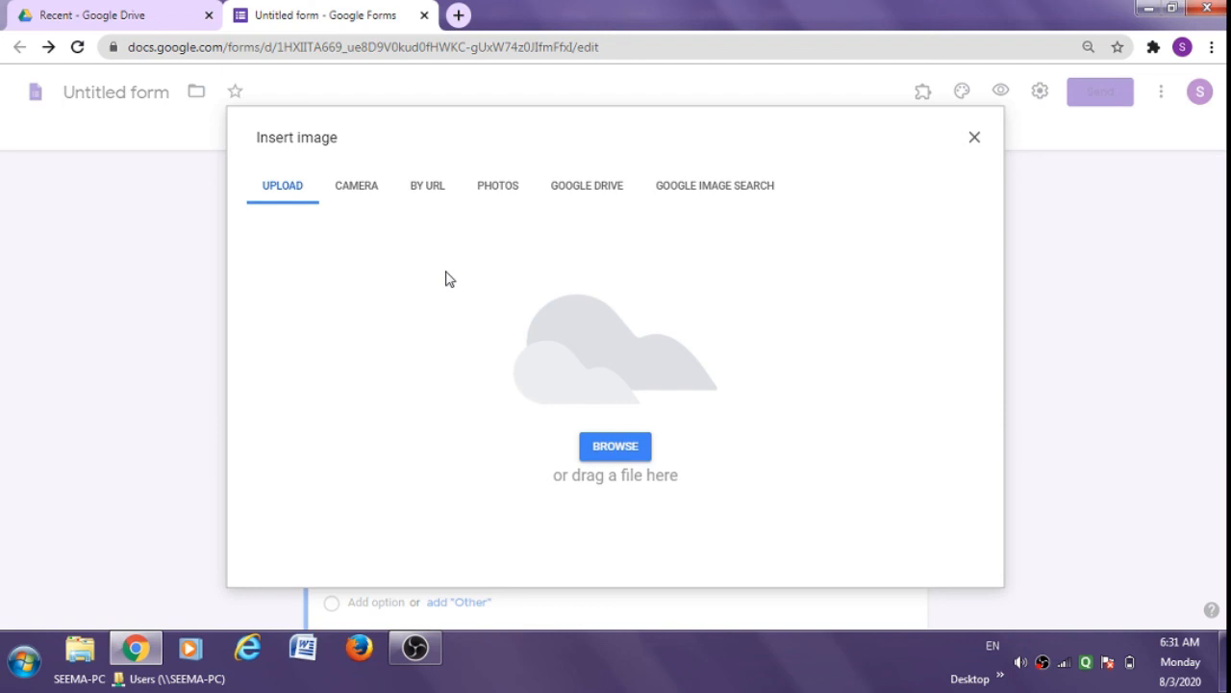
pyautogui.click(427, 190)
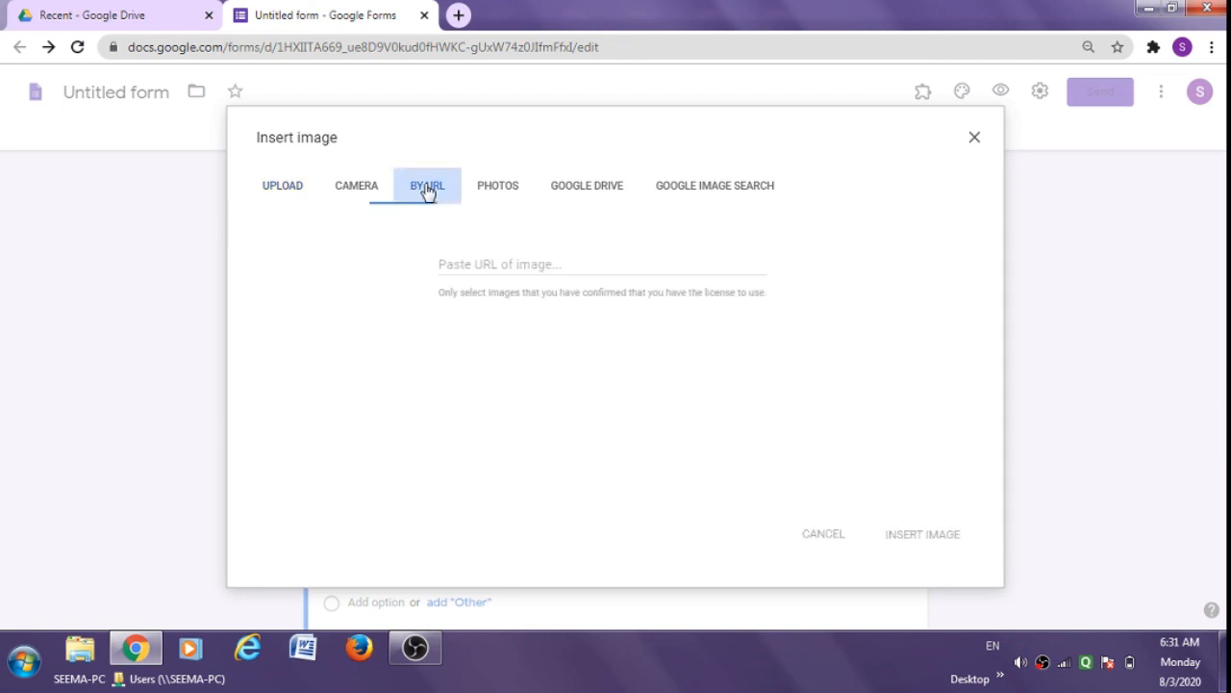
pyautogui.click(446, 265)
pyautogui.hotkey('ctrl', 'v')
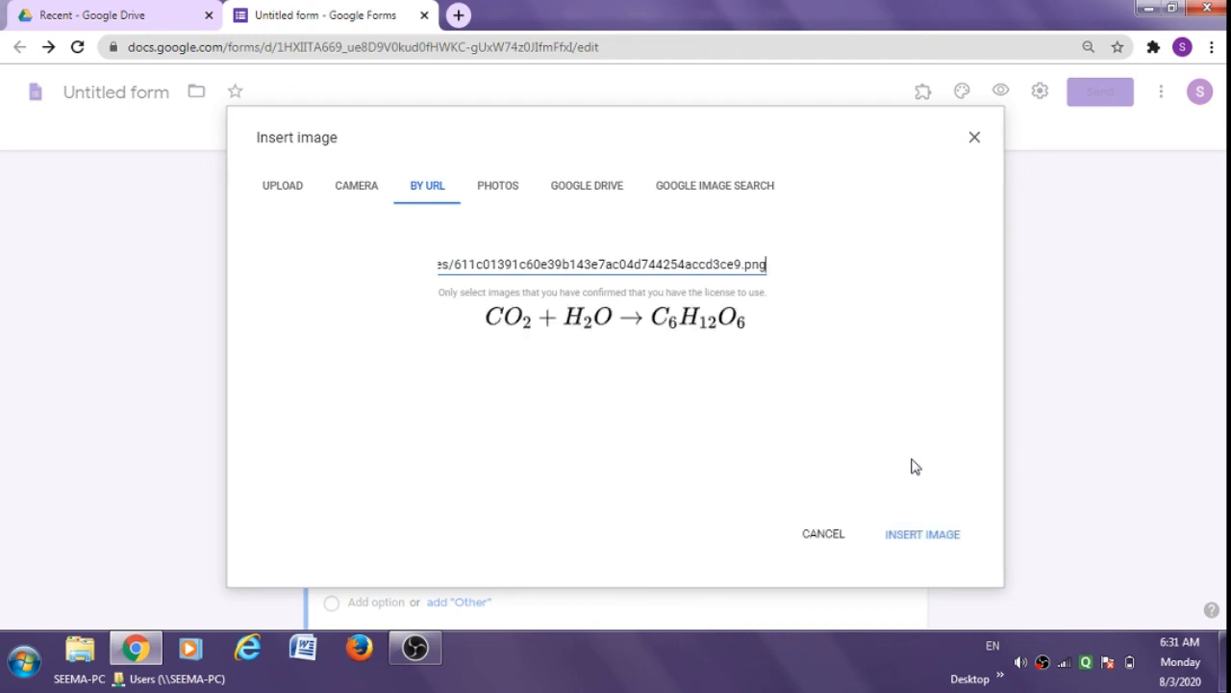
pyautogui.click(912, 541)
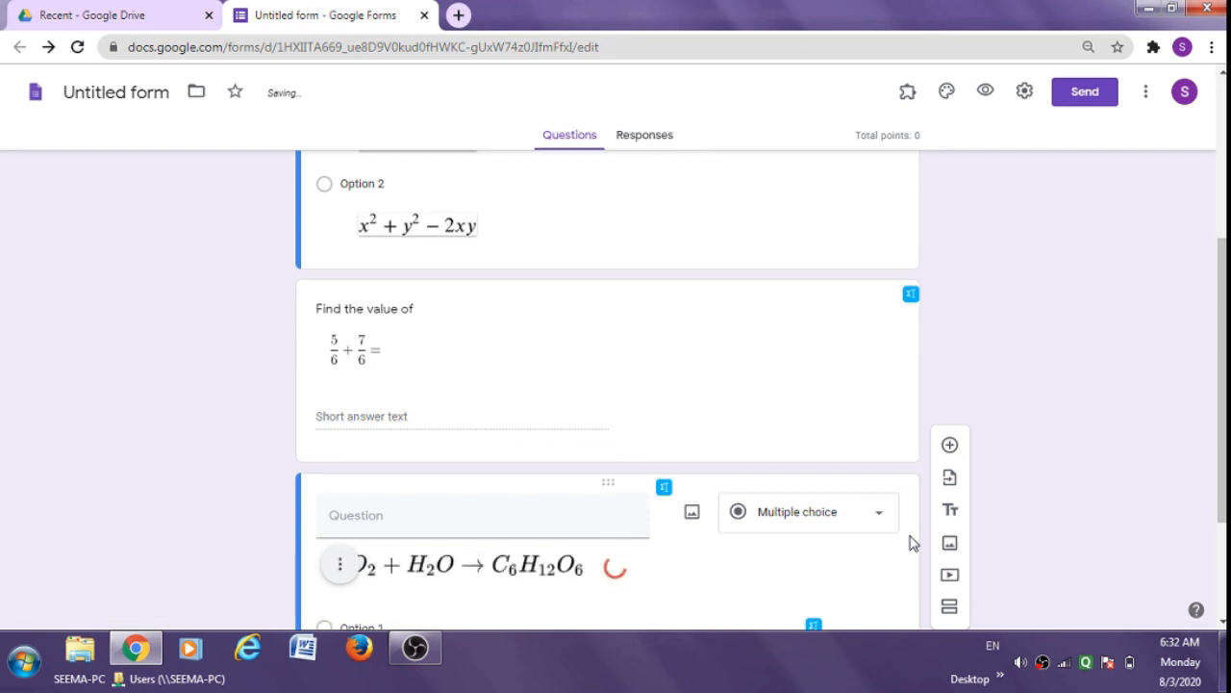
# Step: Preview the form and look through all three questions to check how their equations are displayed
pyautogui.scroll(-1, 1223, 486)
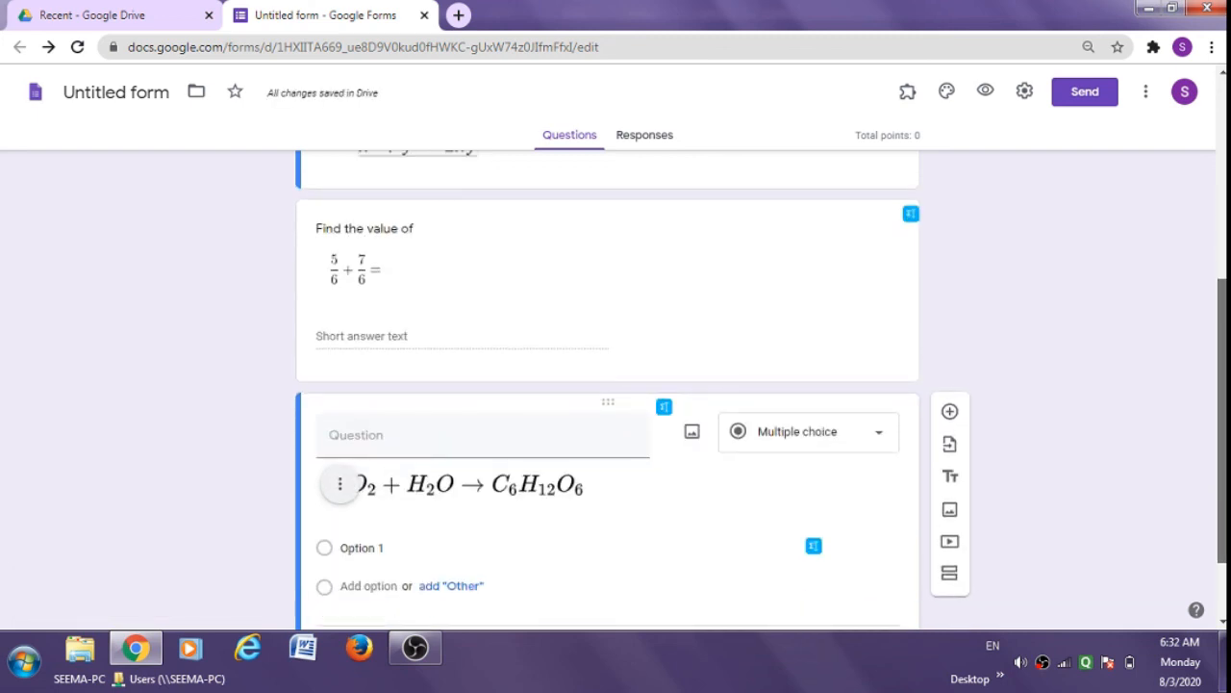
pyautogui.click(986, 94)
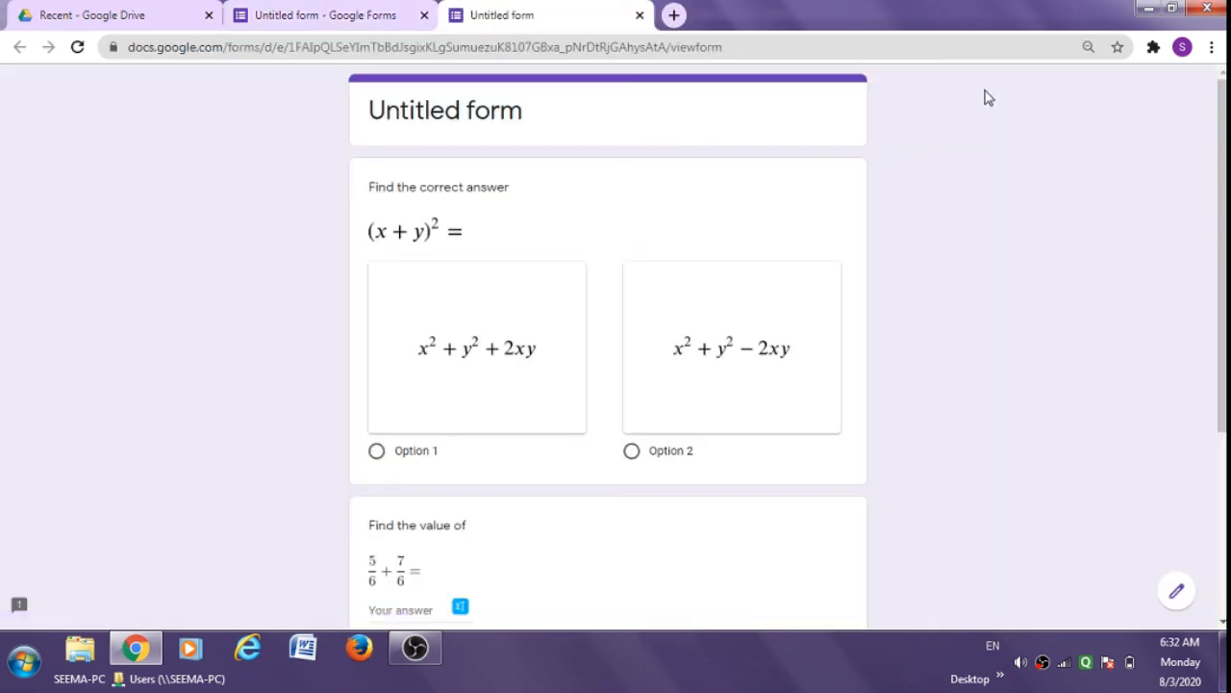
pyautogui.scroll(-1, 1174, 216)
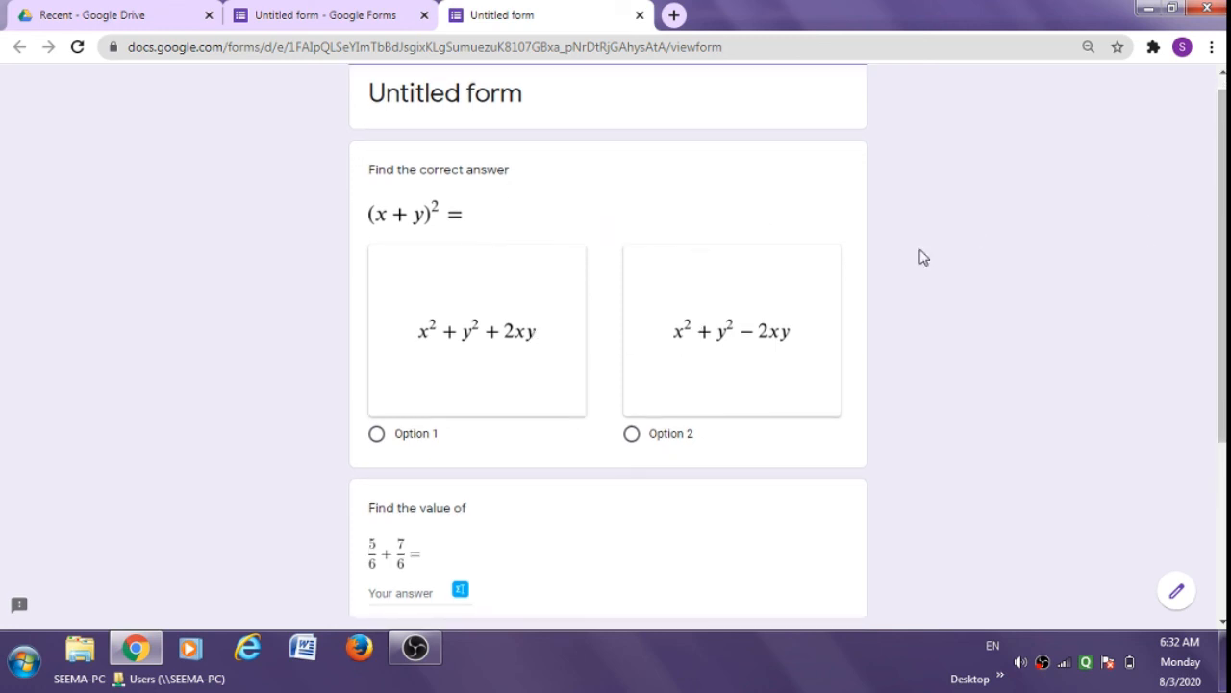
pyautogui.scroll(-3, 883, 363)
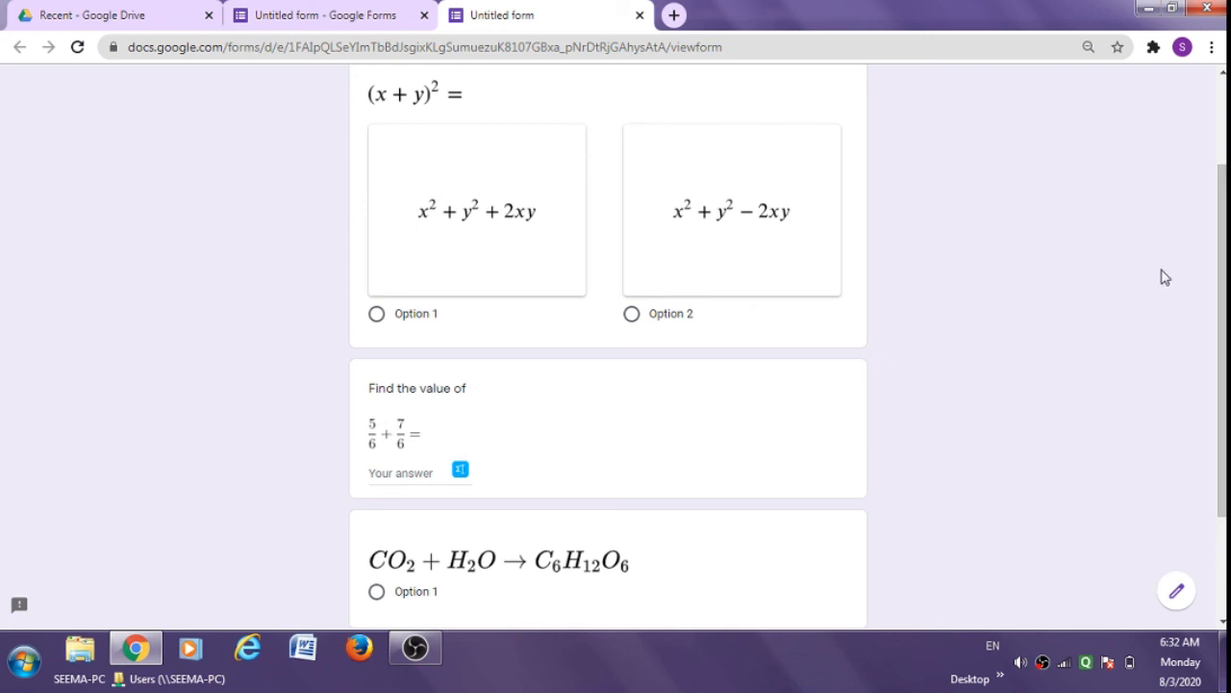
pyautogui.moveTo(1222, 286); pyautogui.dragTo(1221, 360)
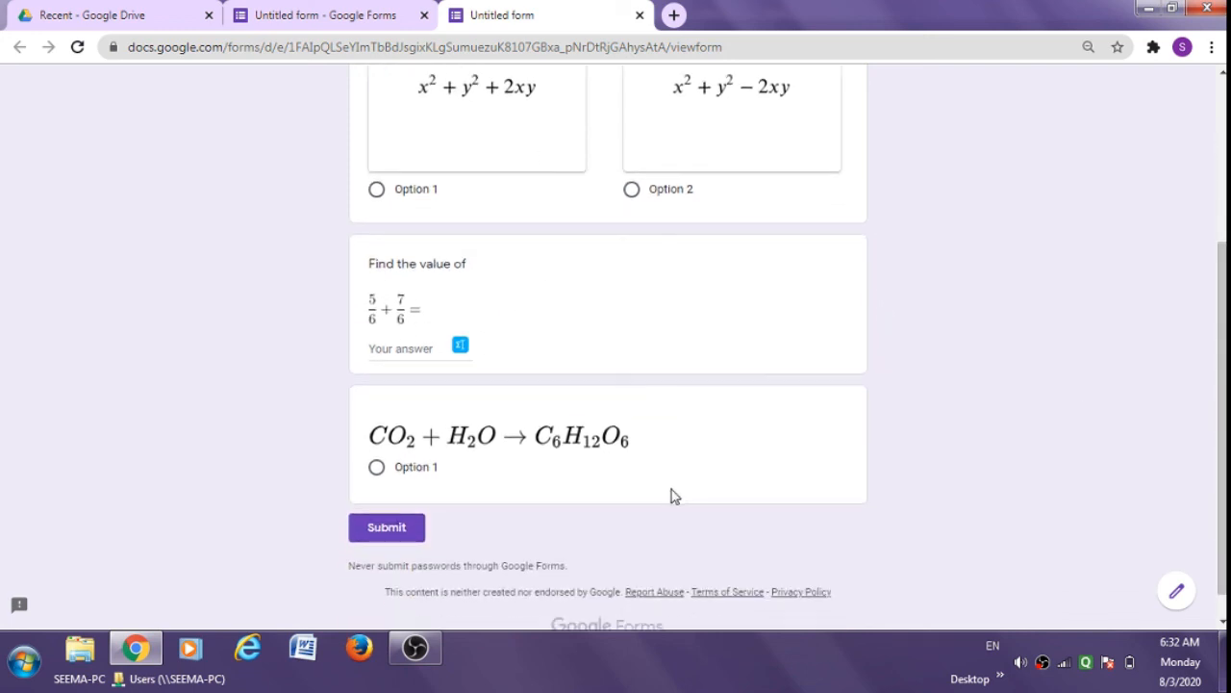